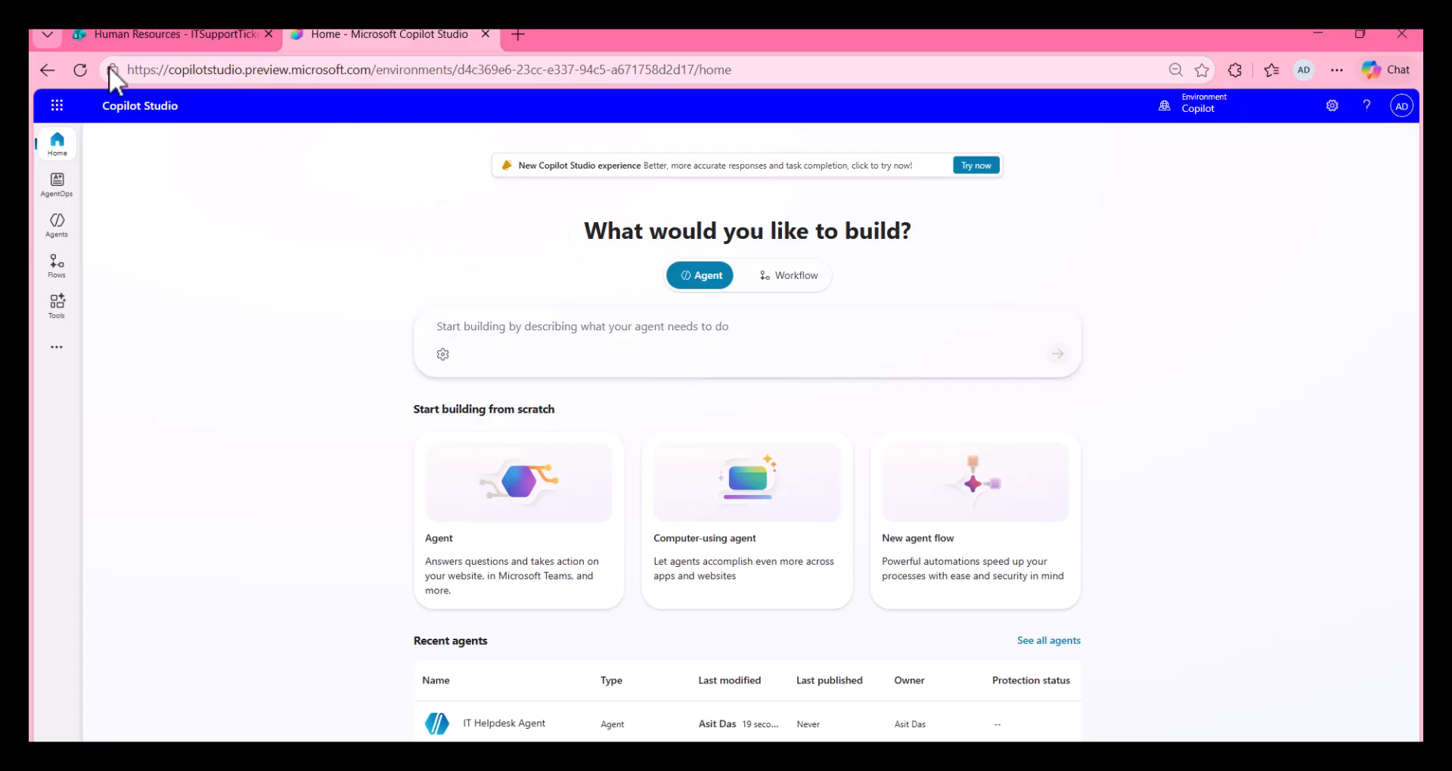
Step: Open the IT Helpdesk Agent from the agents list and review its generative AI orchestration settings
left_click(63, 228)
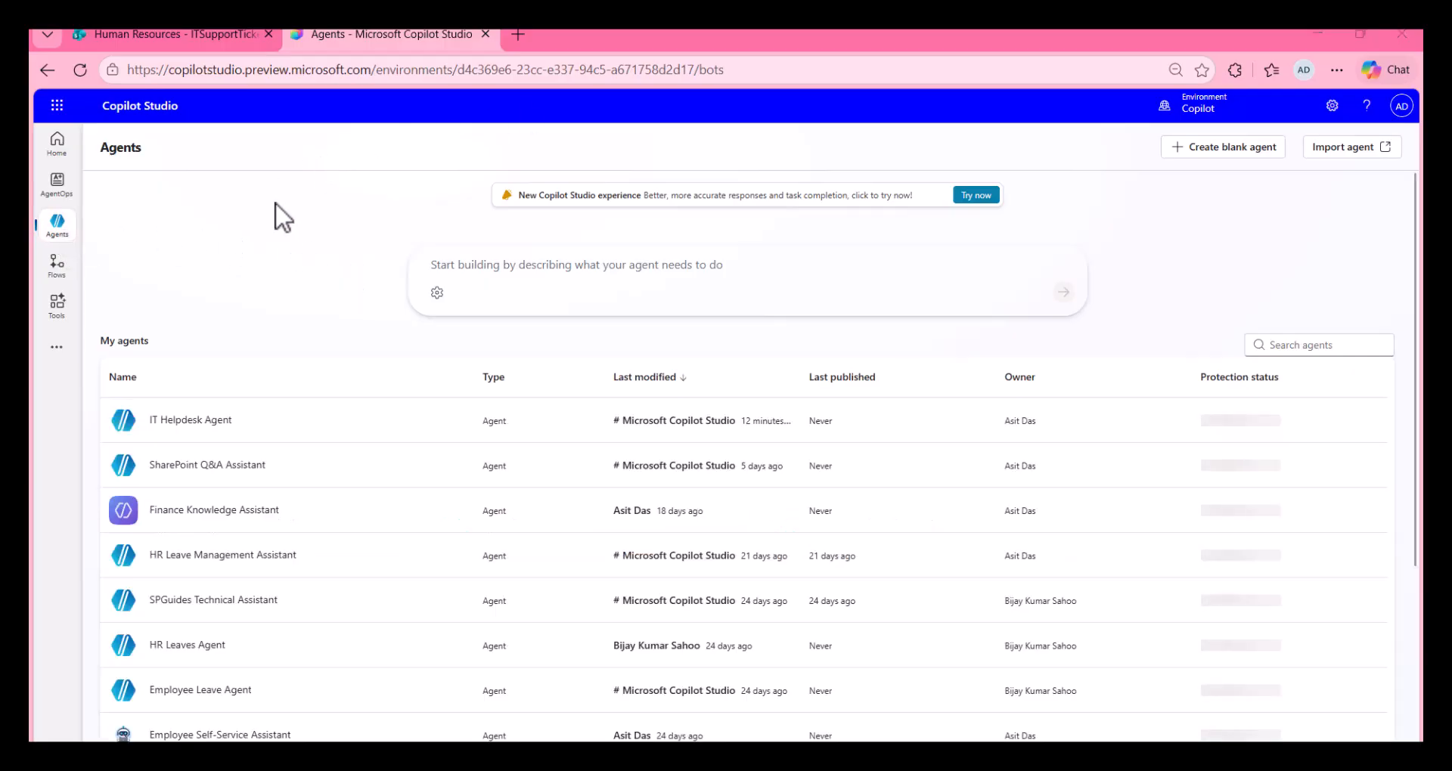
left_click(212, 420)
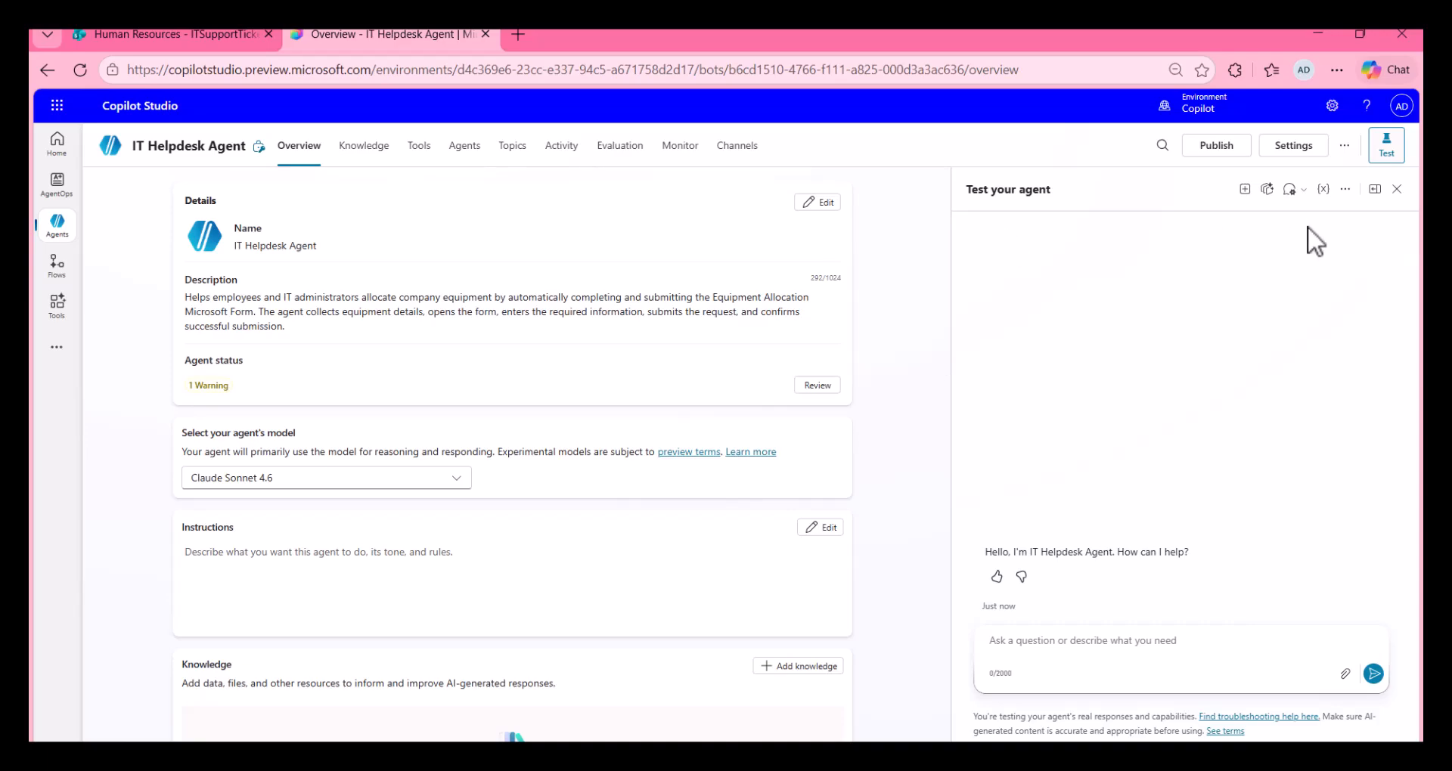
left_click(1293, 147)
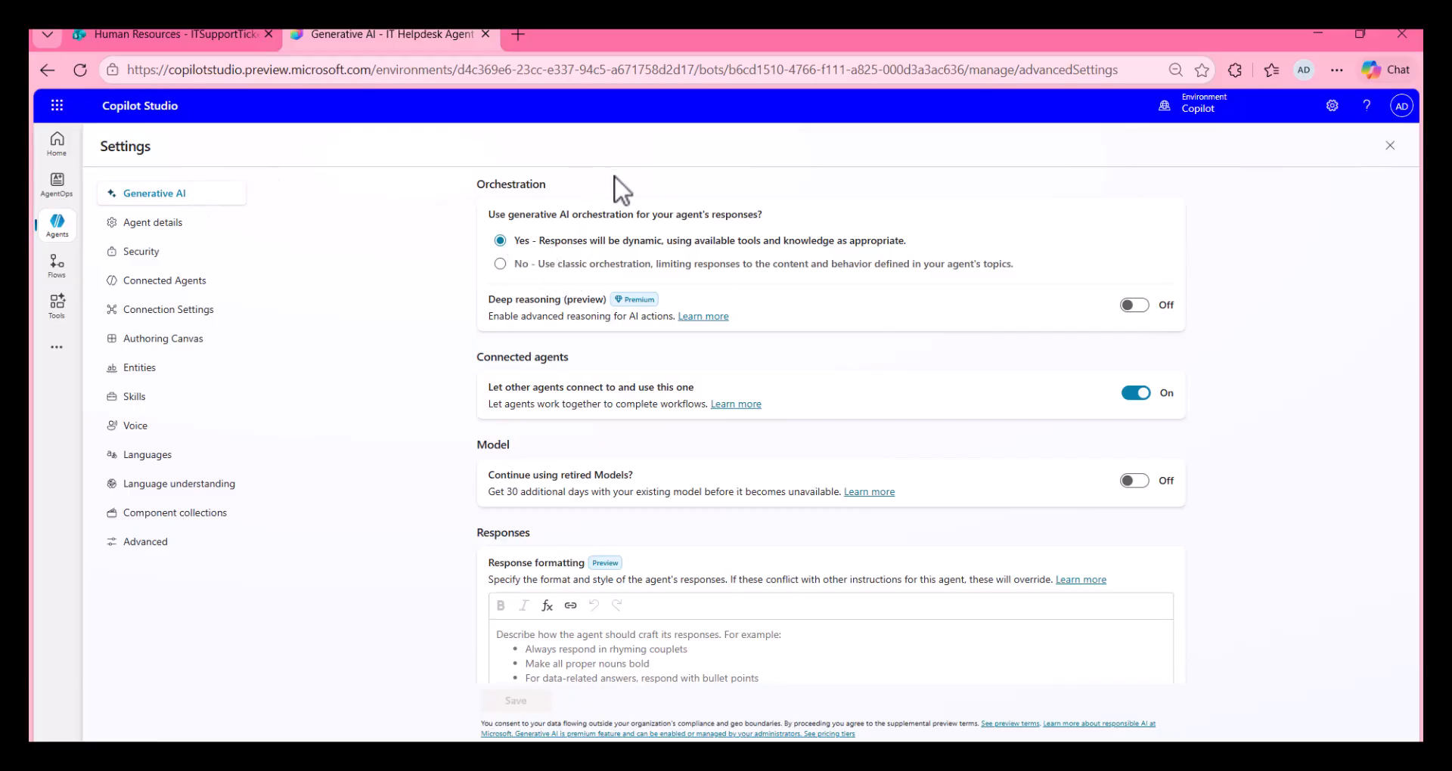
left_click(1390, 145)
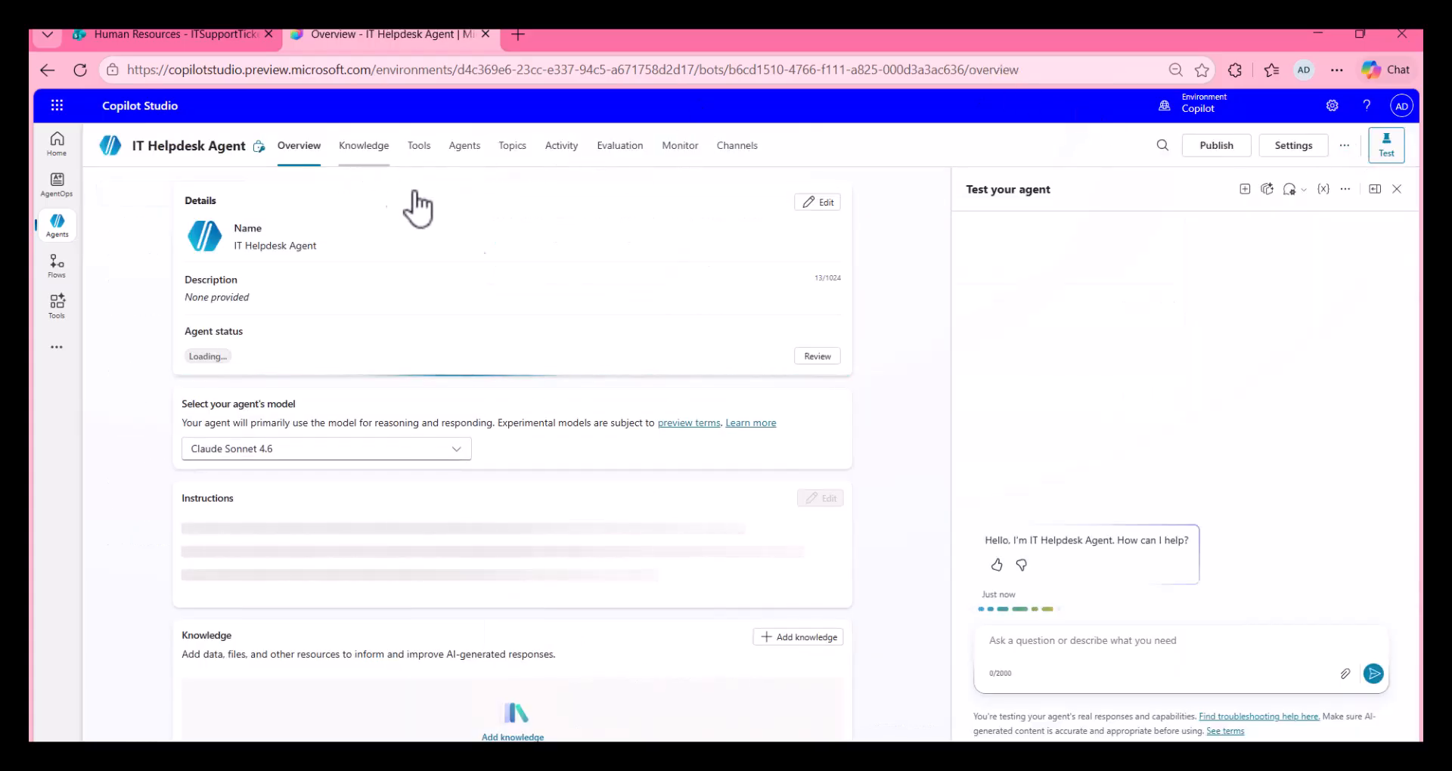
Step: Start adding a trigger to the agent and check the IT Support Tickets list on the Human Resources SharePoint site
scroll(564, 307, "down", 5)
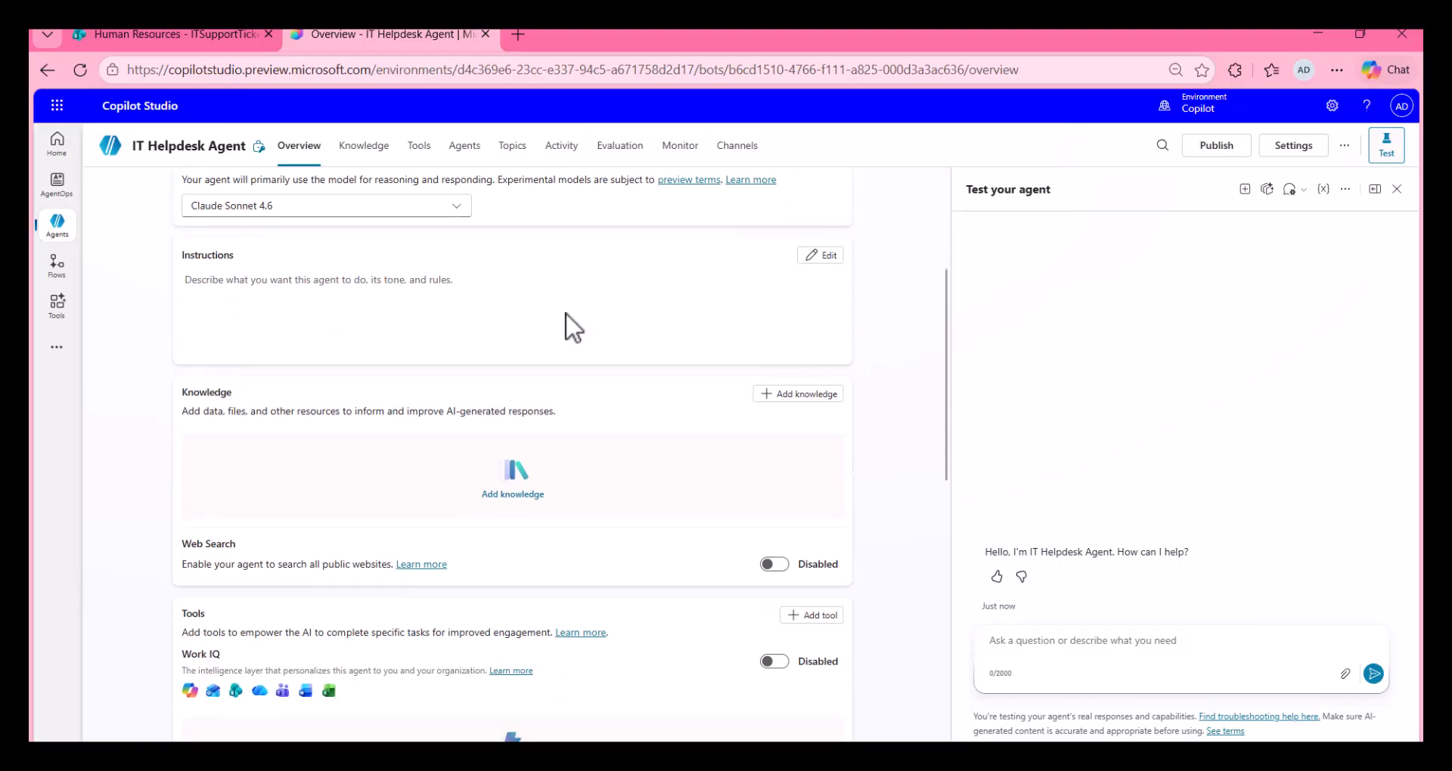
scroll(564, 314, "down", 4)
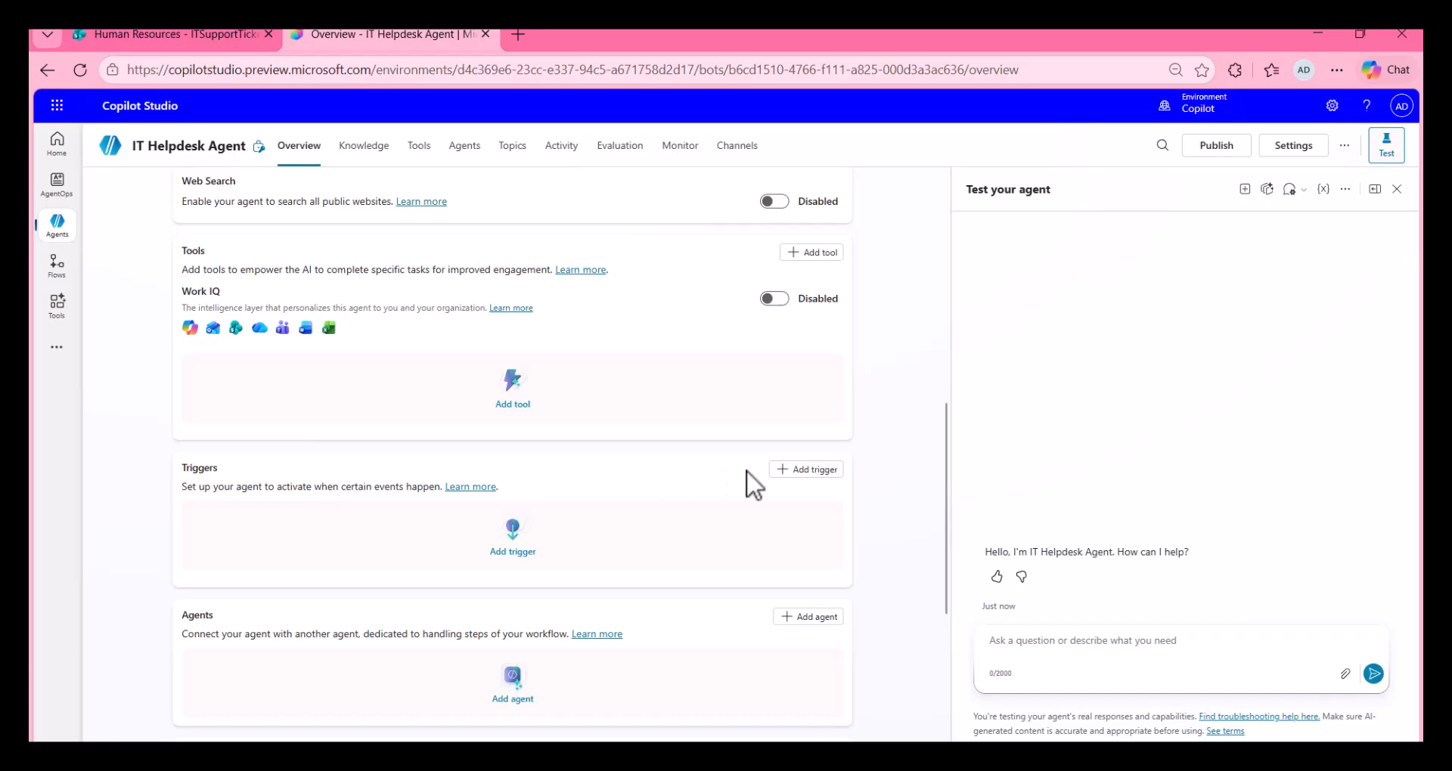
left_click(794, 470)
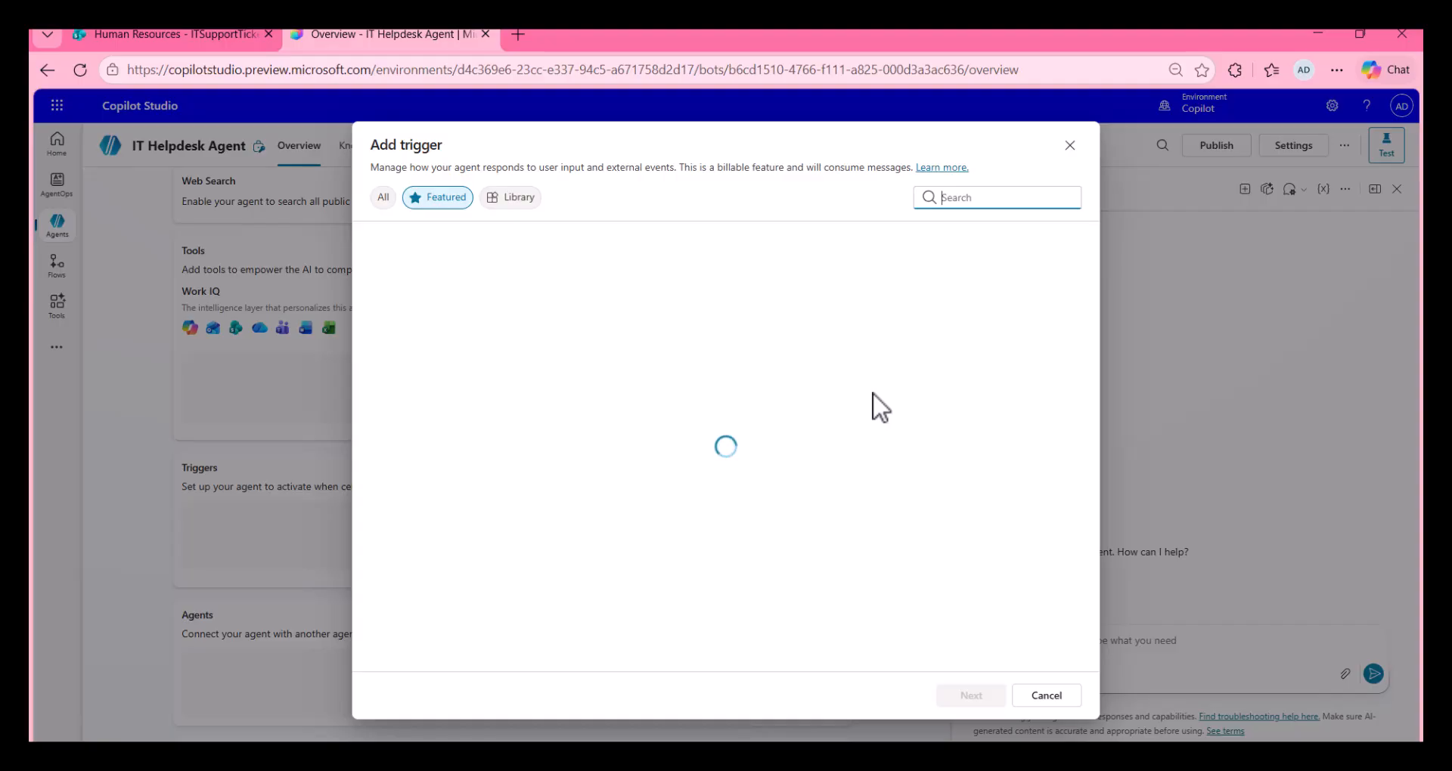
left_click(157, 30)
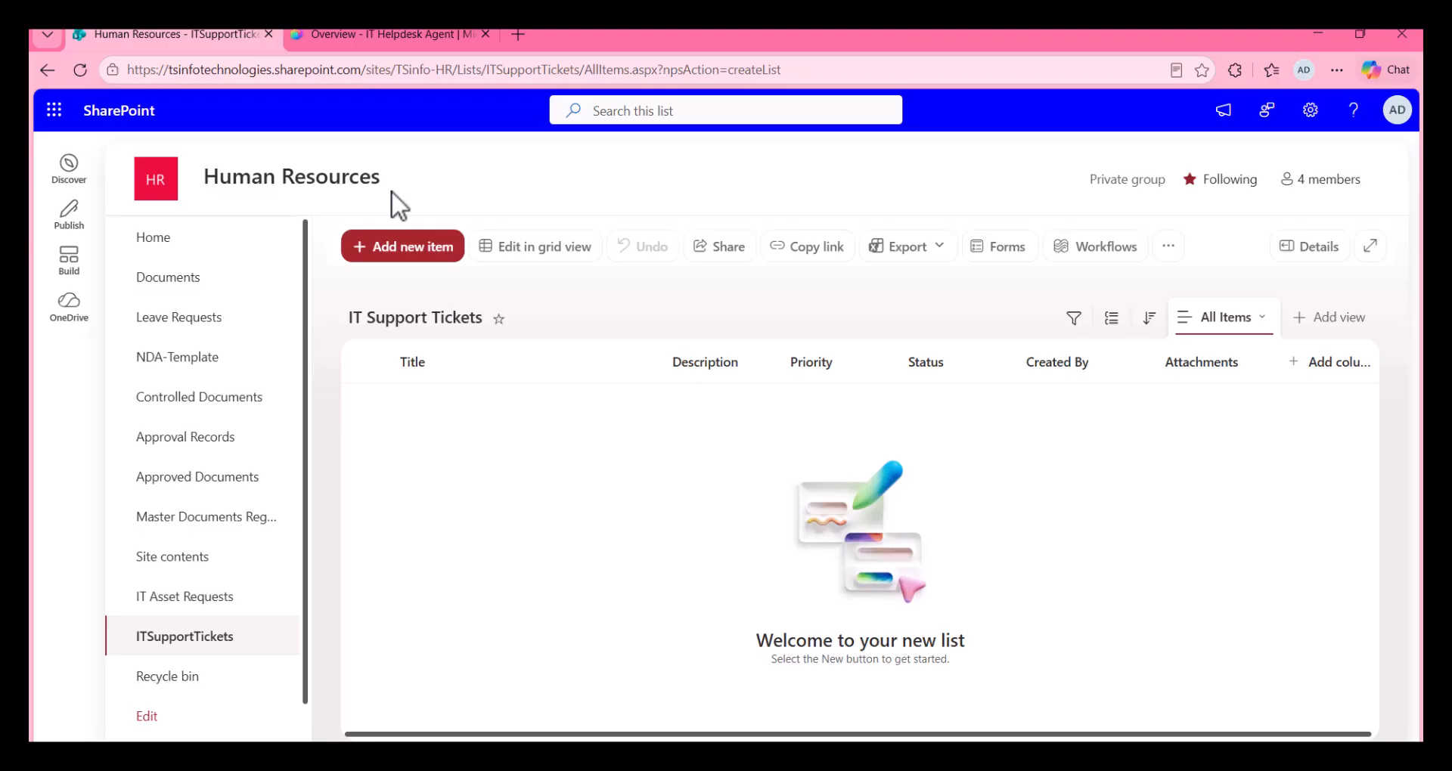
left_click(378, 34)
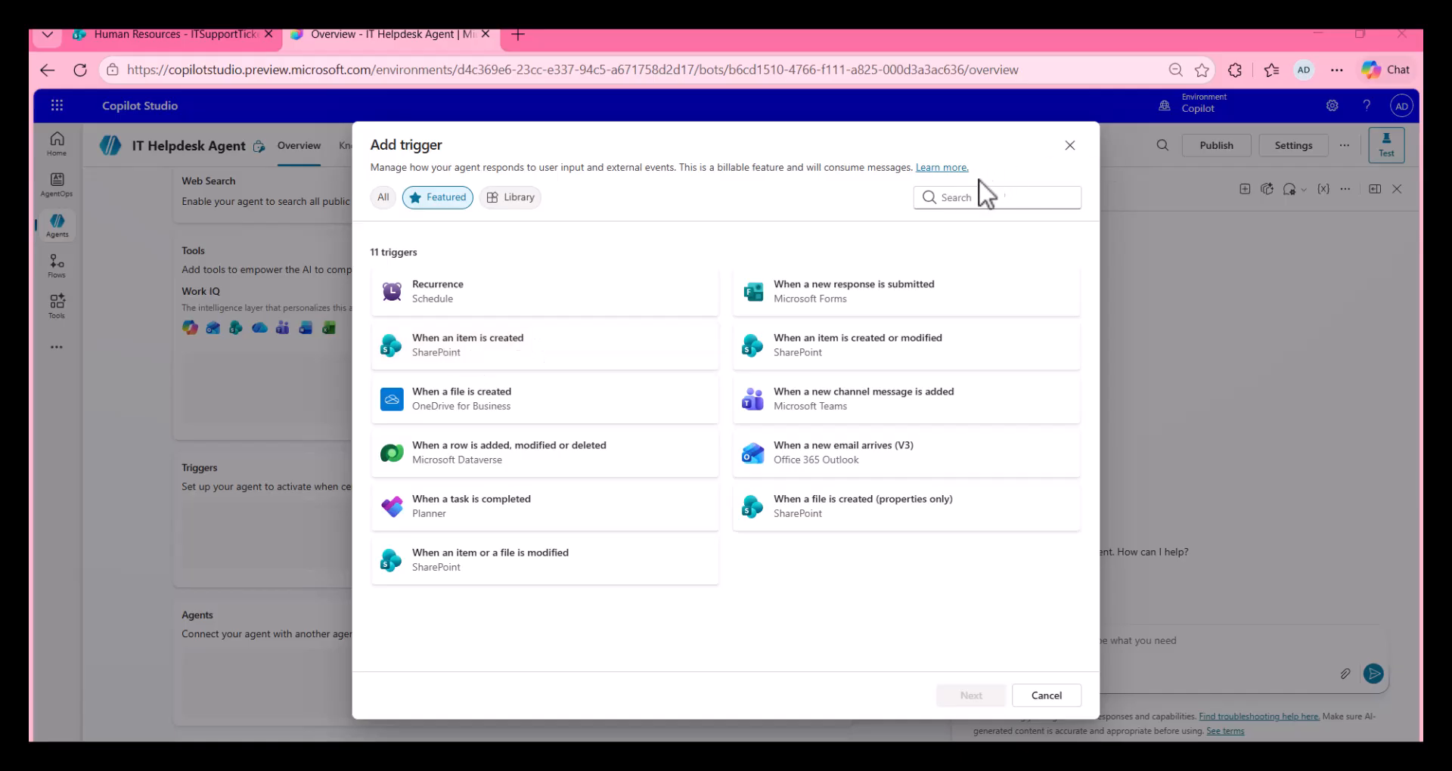
left_click(946, 209)
type("When an item created")
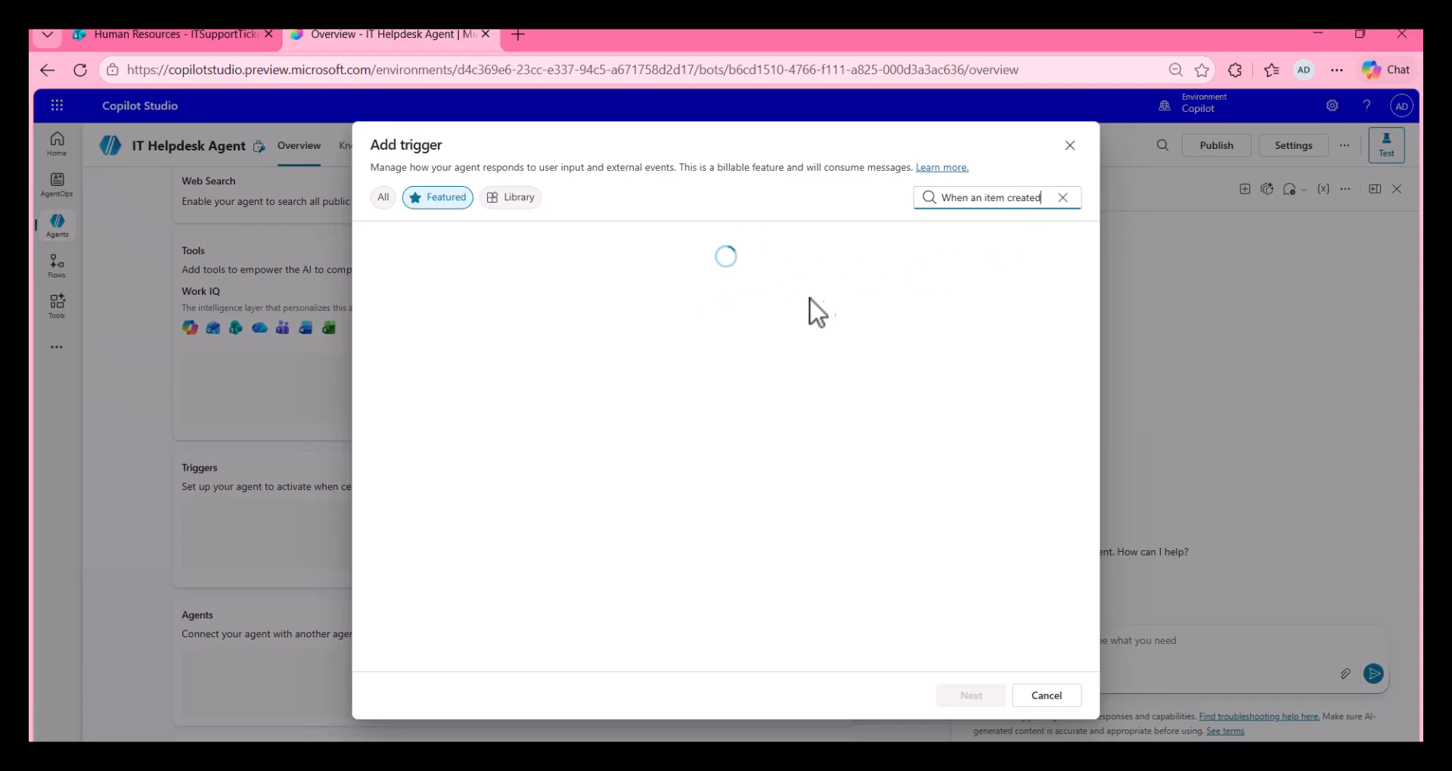
left_click(1062, 198)
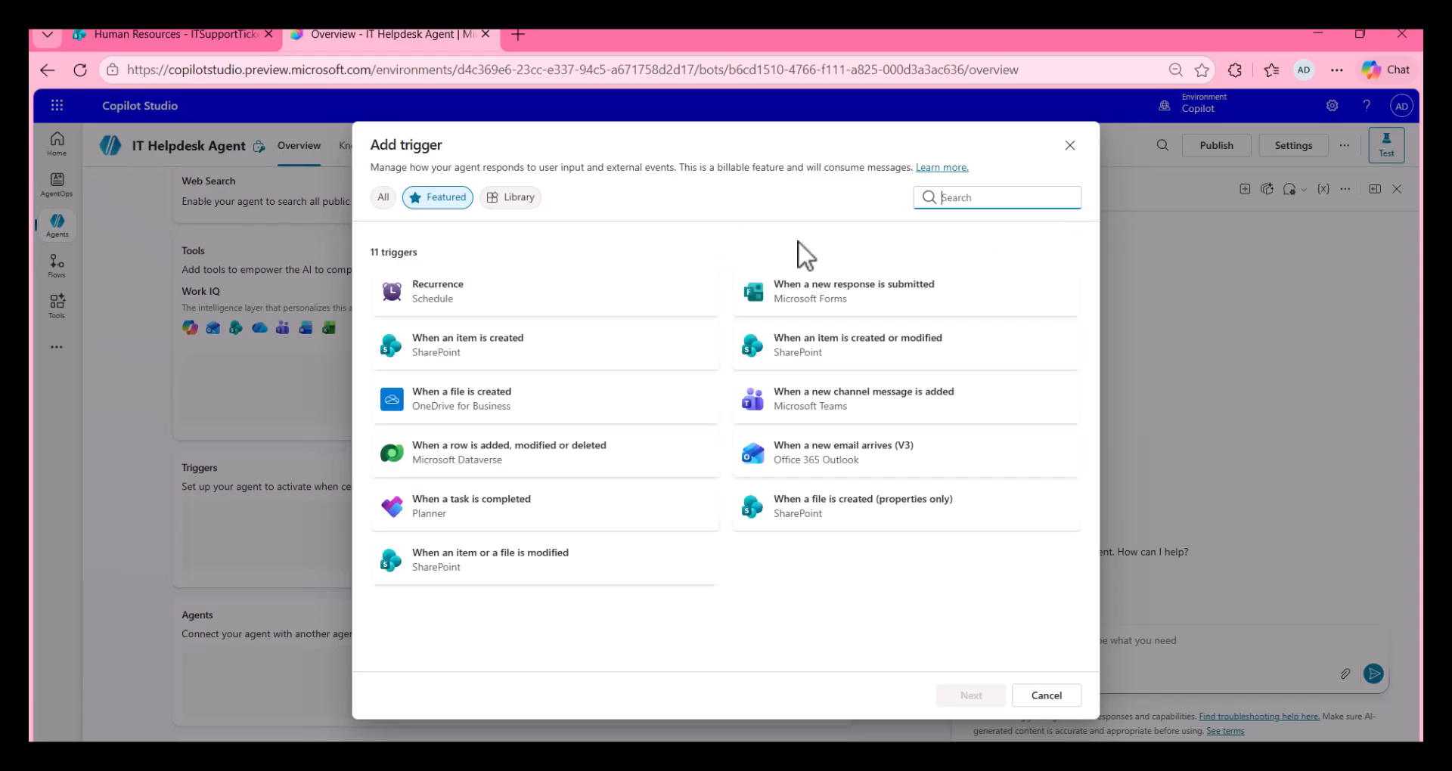
Step: Choose the SharePoint trigger "When an item is created" and accept its default name and connections
left_click(474, 351)
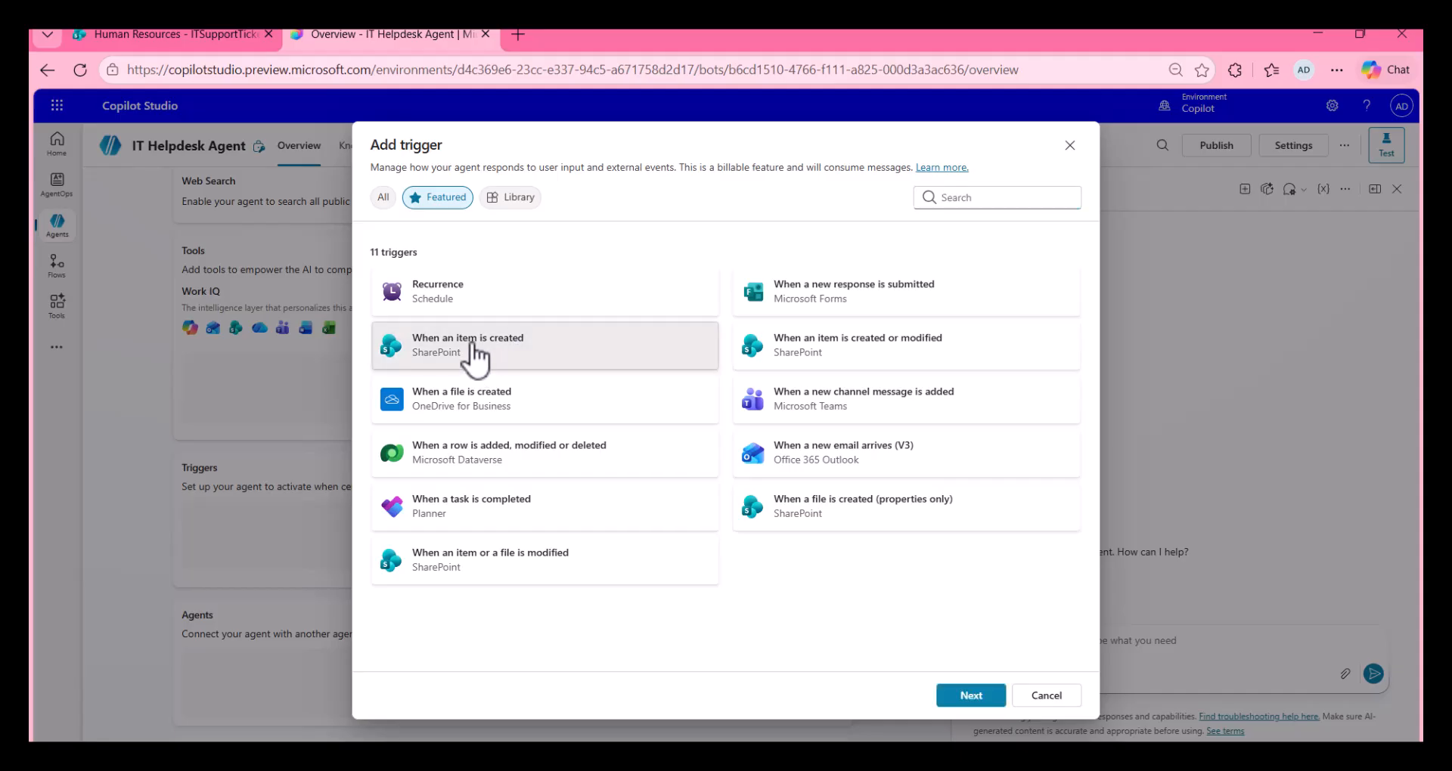
left_click(971, 695)
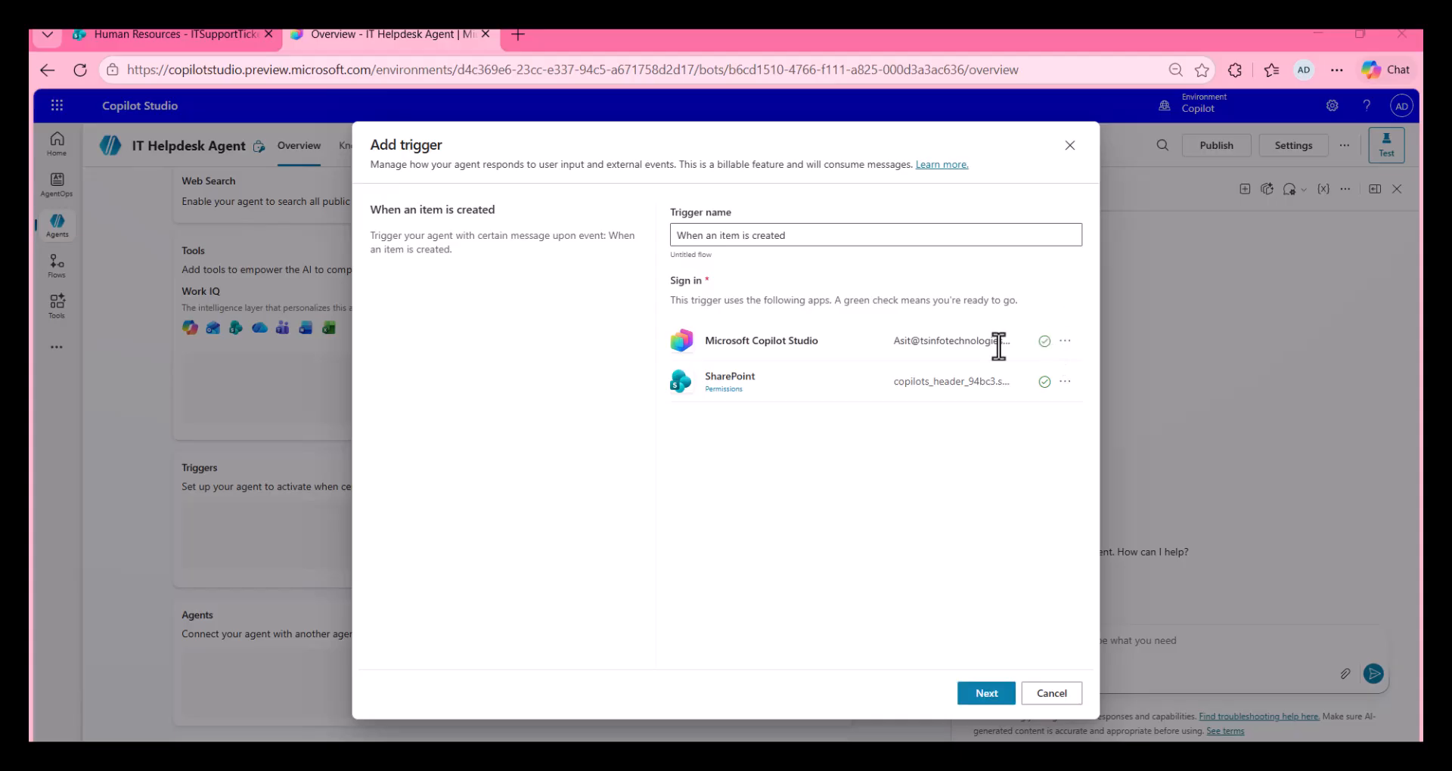
left_click(1004, 693)
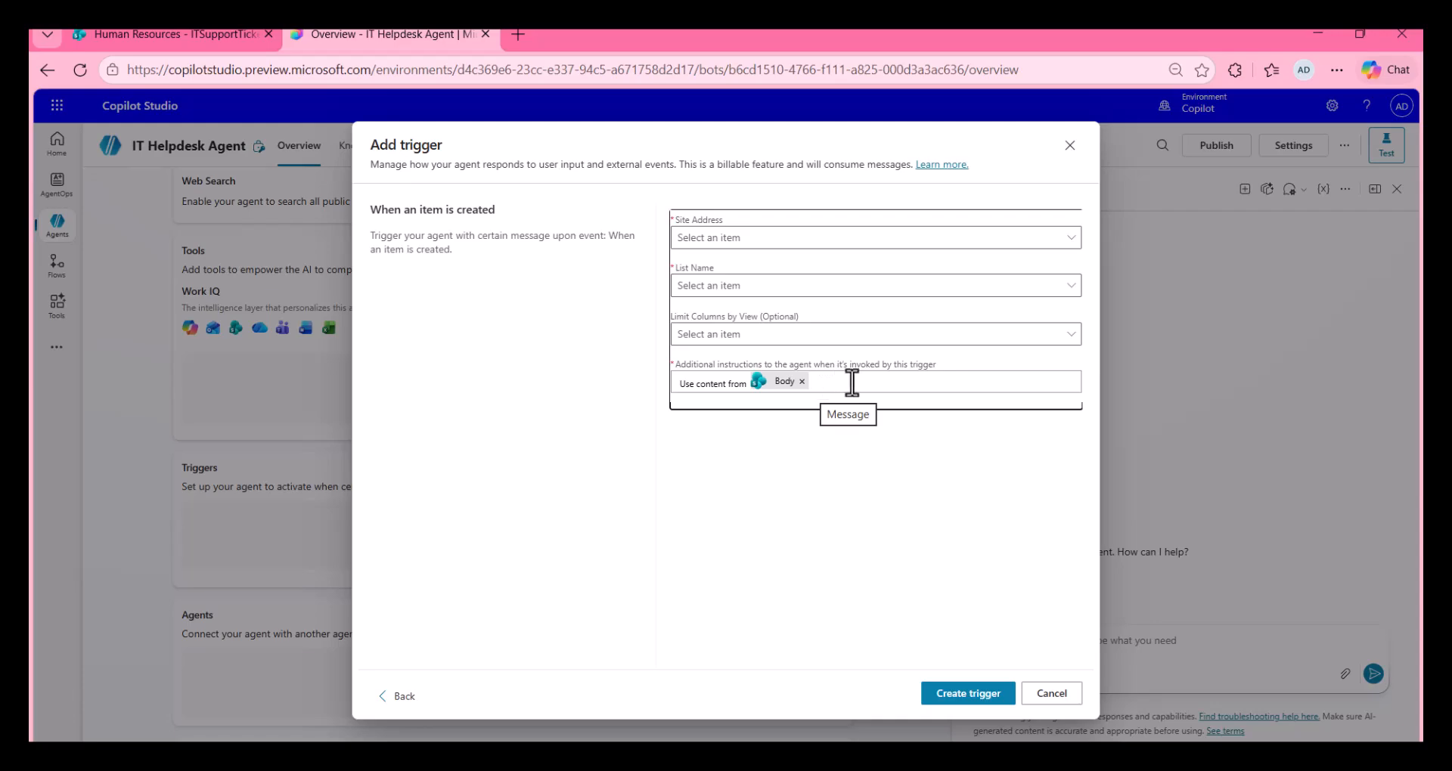
Step: Set the trigger's site address to Human Resources and its list name to IT Support Tickets
left_click(875, 381)
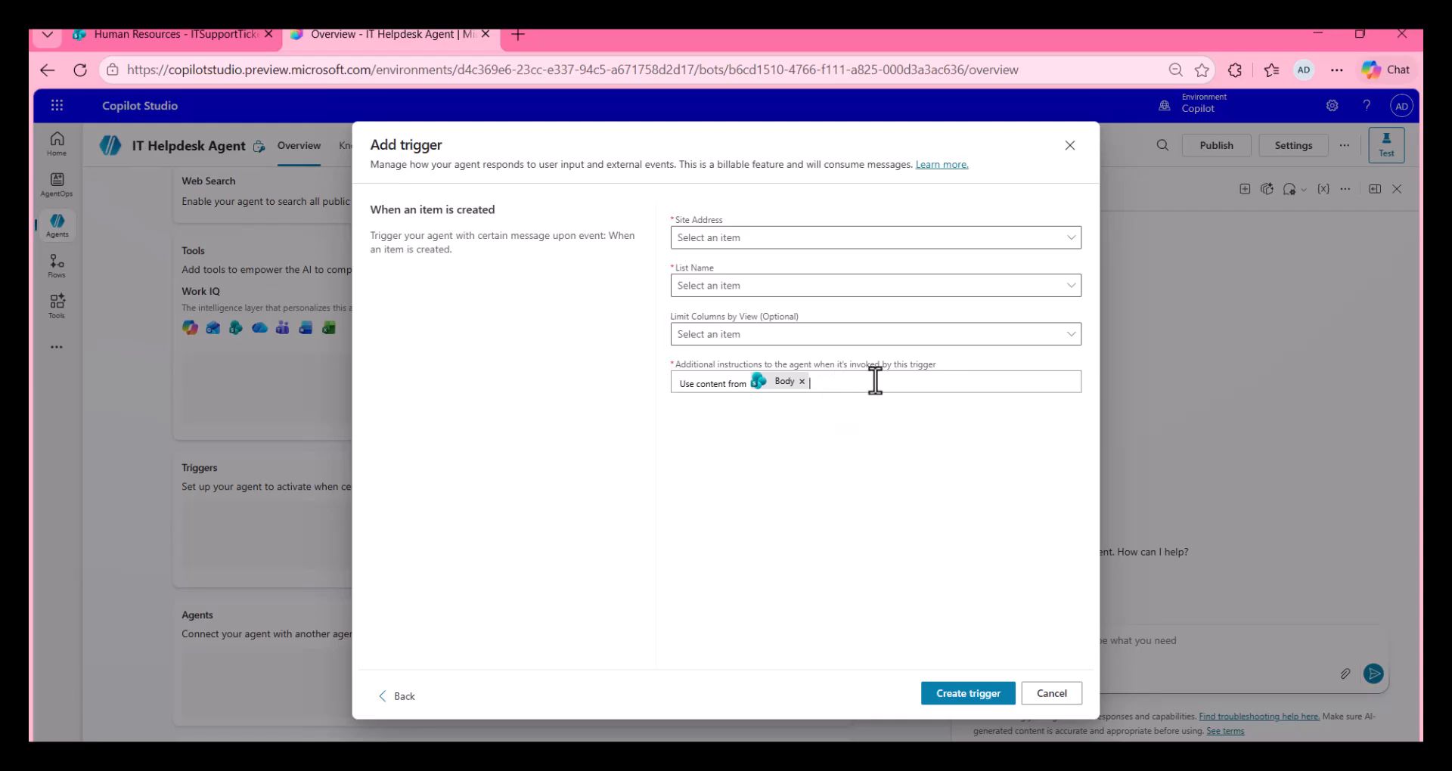
left_click(862, 241)
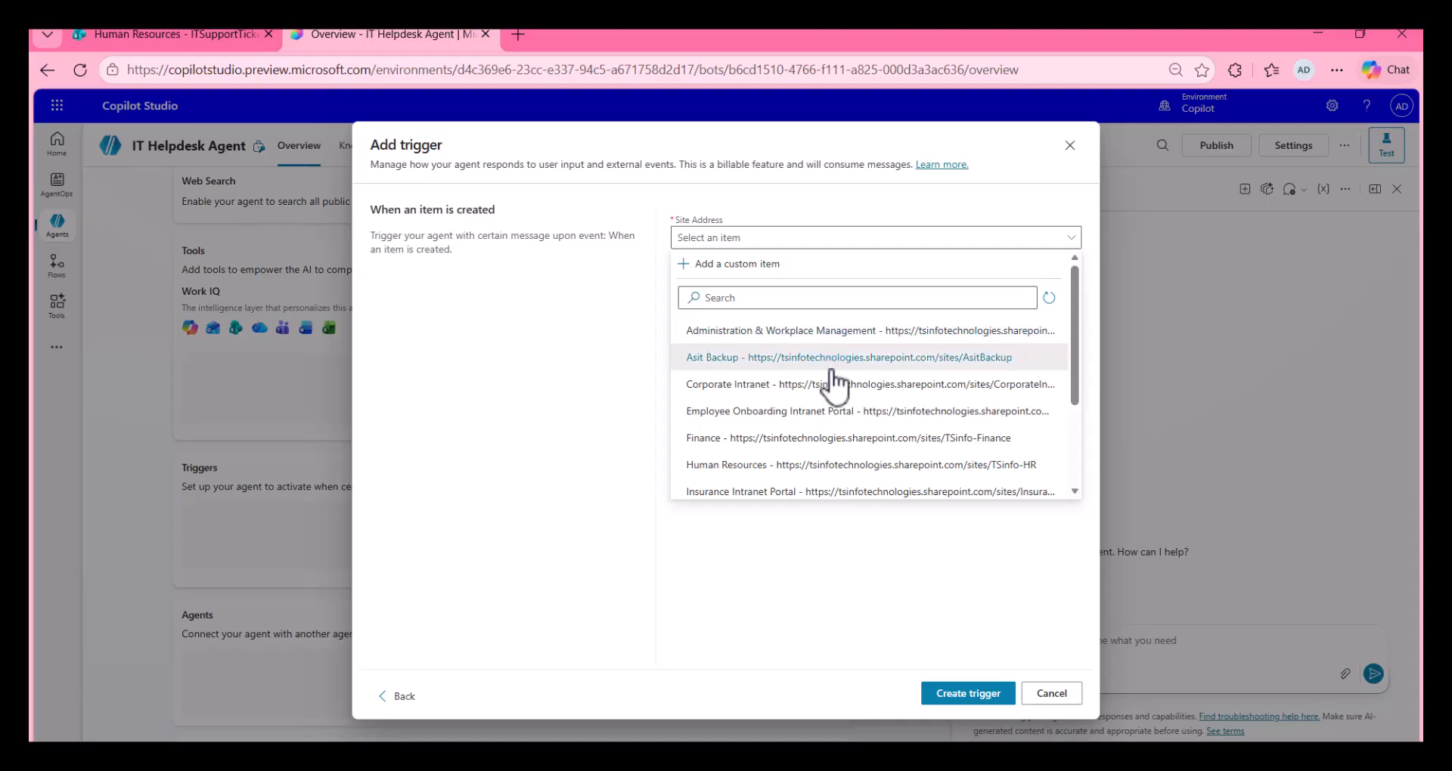
scroll(836, 401, "down", 2)
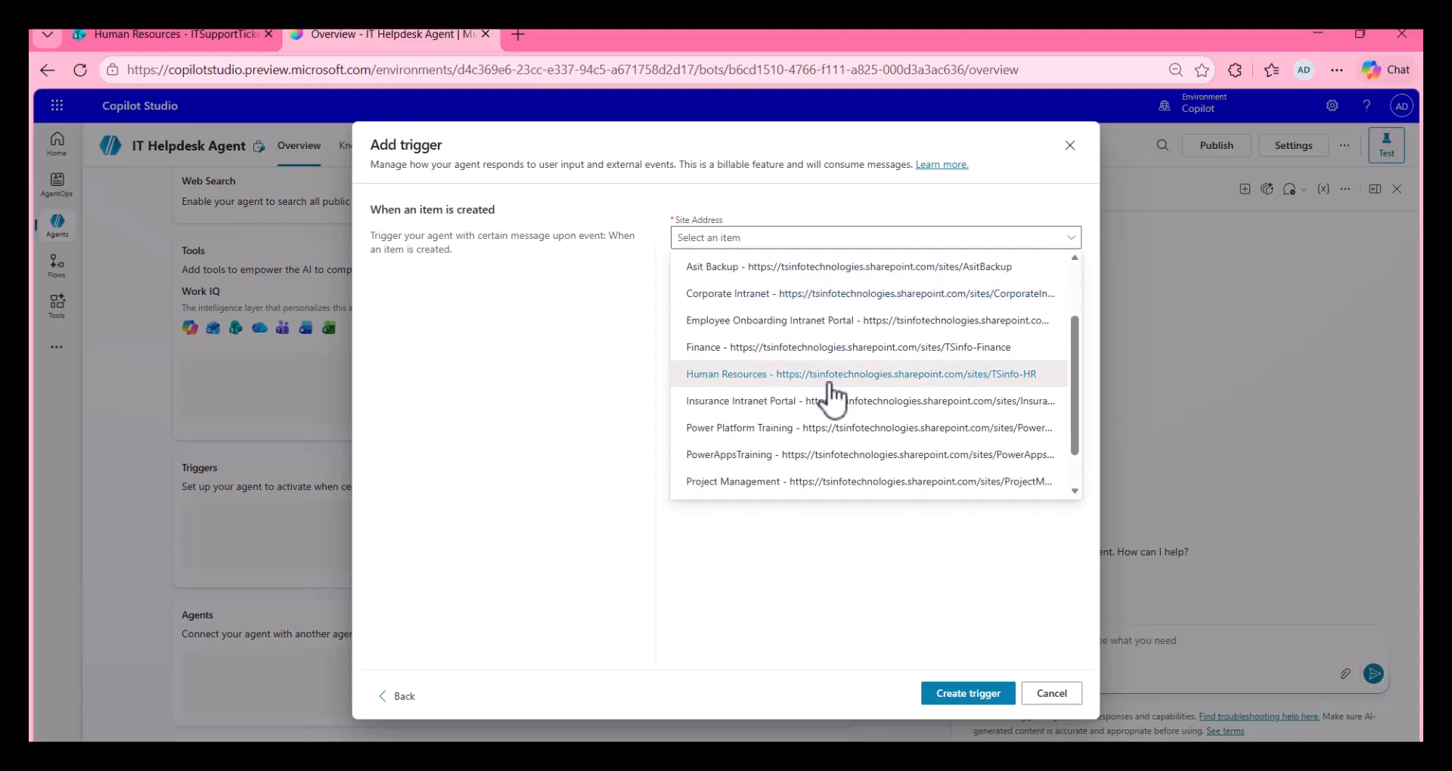
left_click(831, 390)
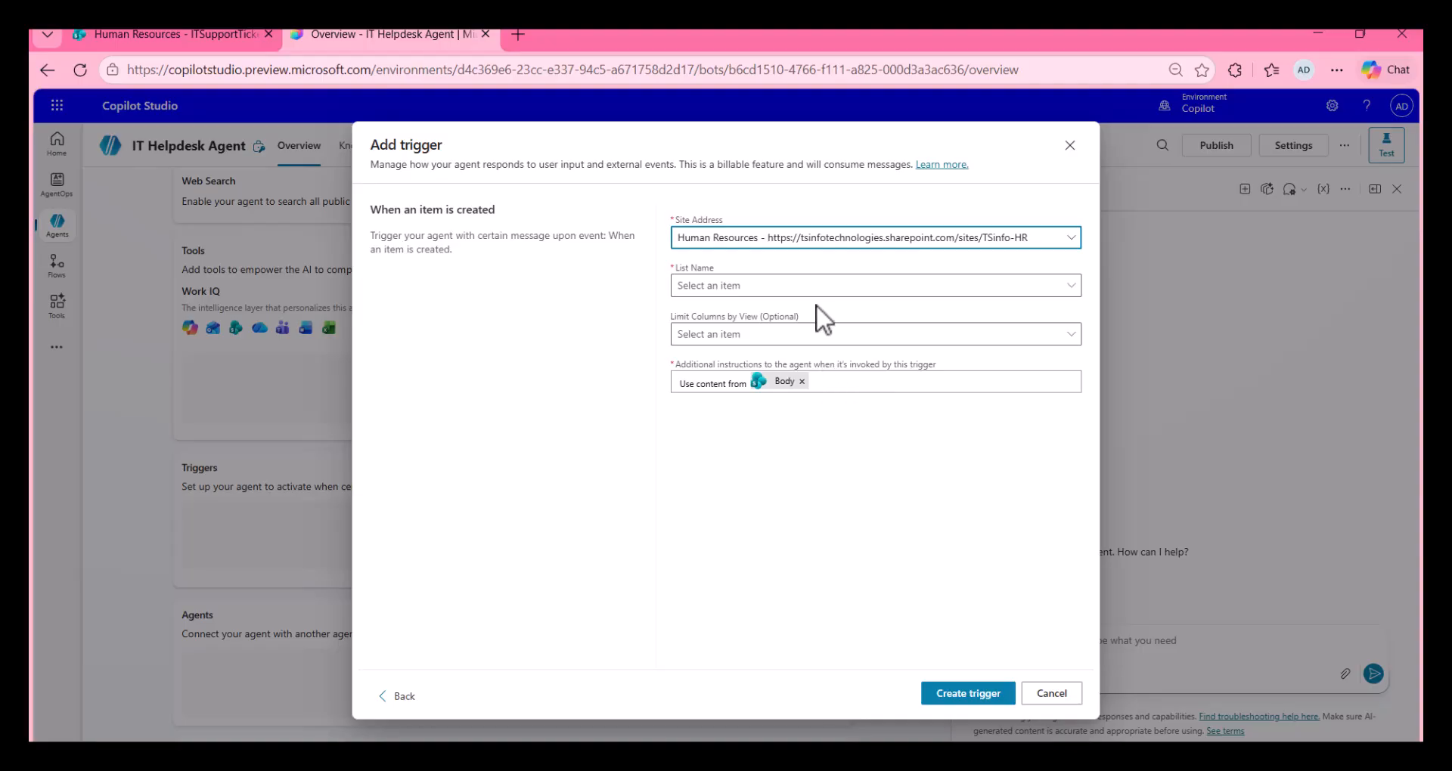
left_click(810, 298)
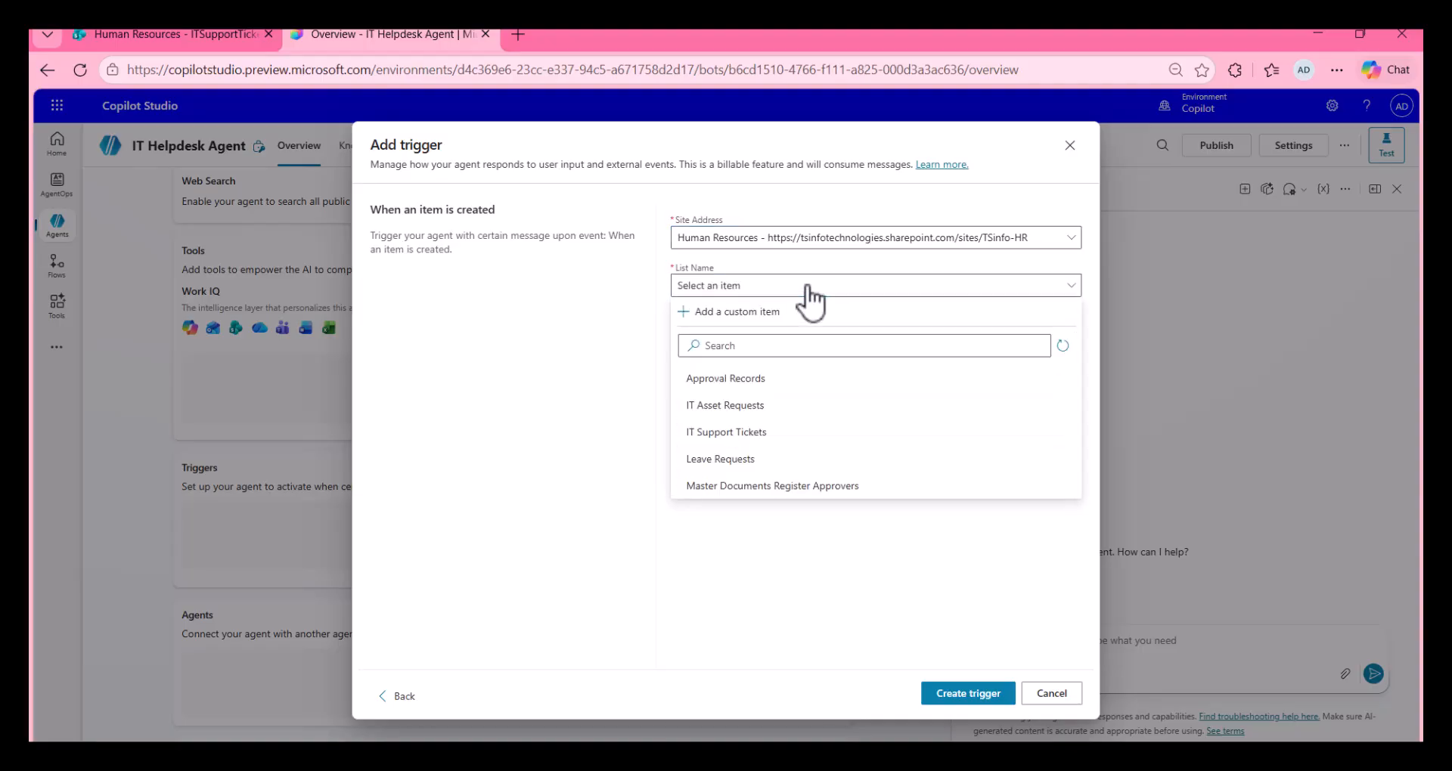
left_click(770, 433)
left_click(225, 41)
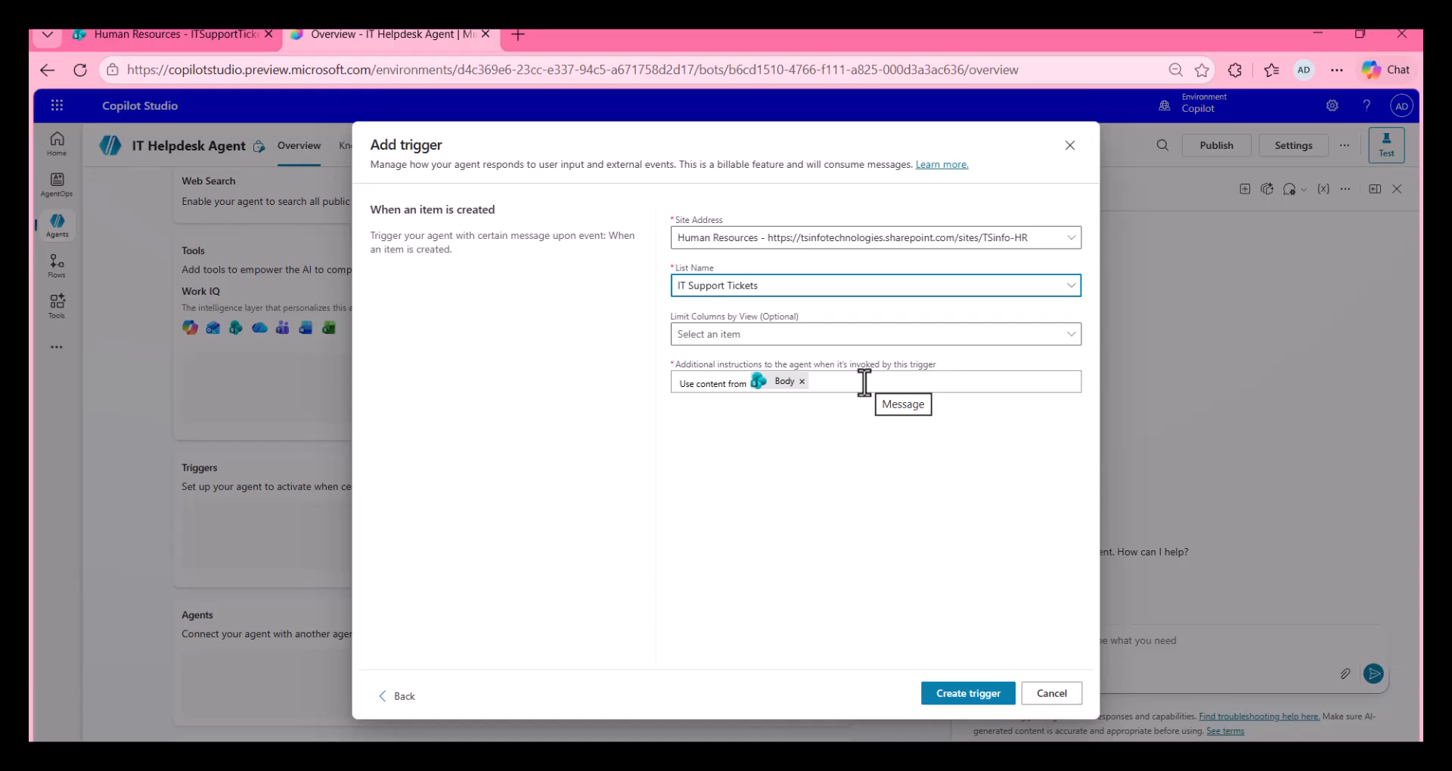
Step: Copy the prepared instructions about the 'Acknowledge SharePoint Ticket' tool from the Notepad note into the trigger's additional instructions, below the Body token
key("alt+Tab")
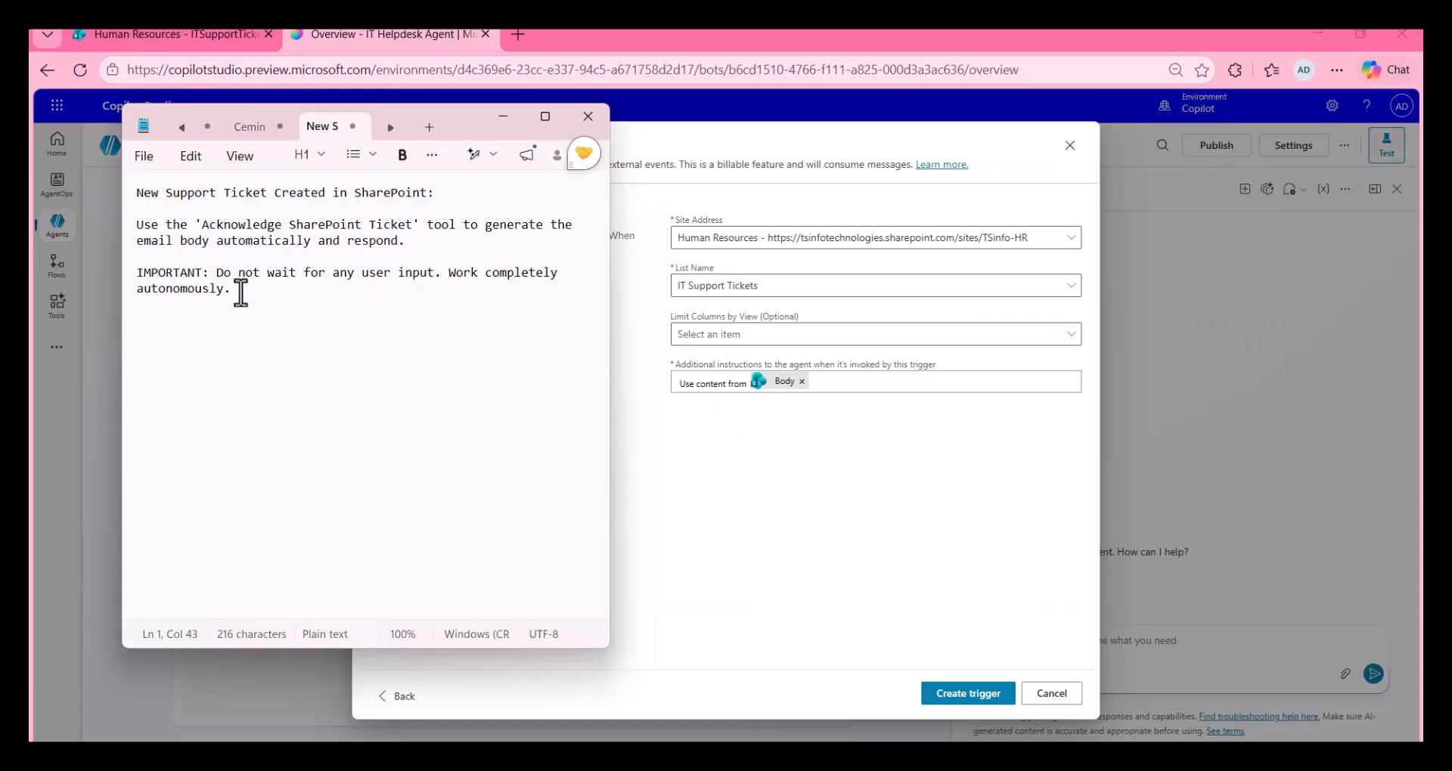
left_click_drag(237, 289, 129, 193)
key("ctrl+c")
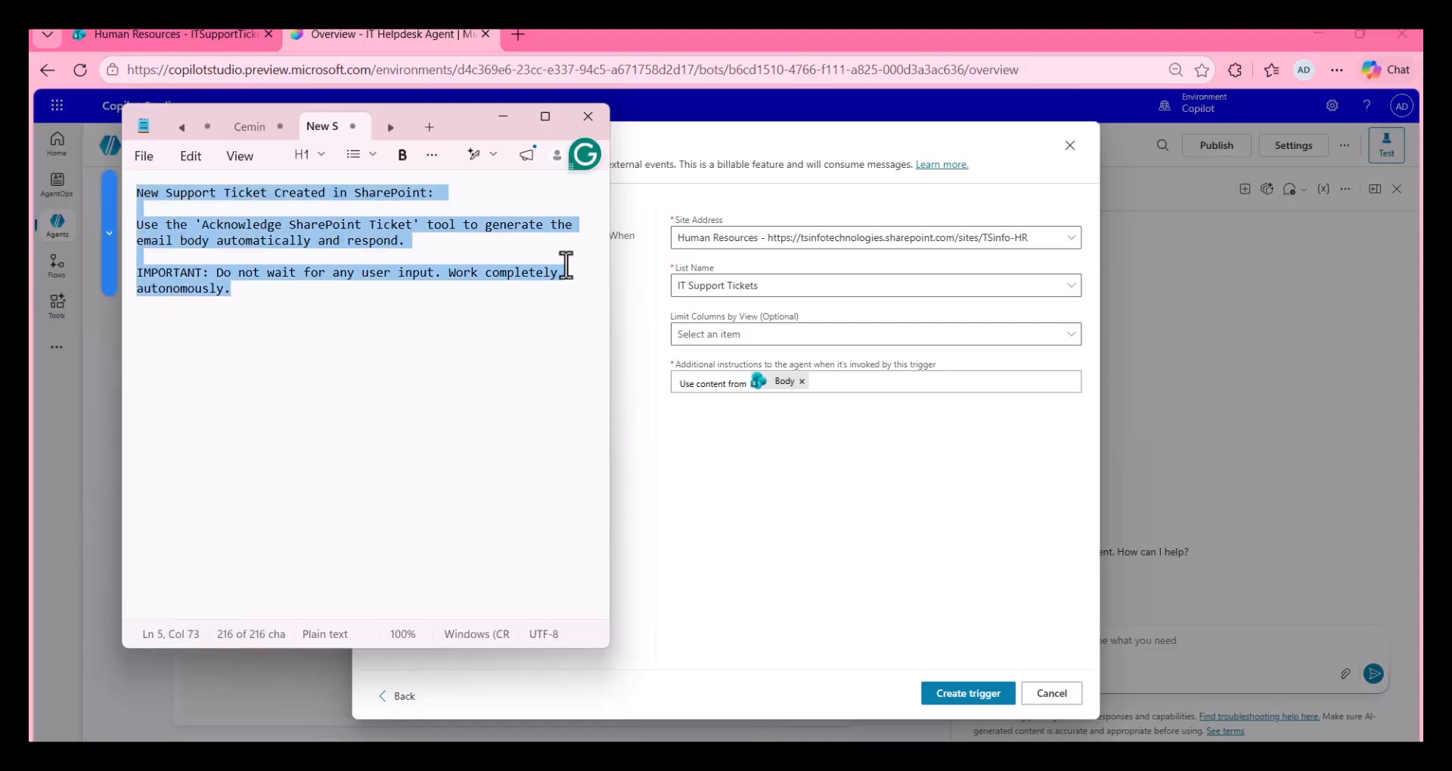
left_click(827, 383)
key("Return")
key("ctrl+v")
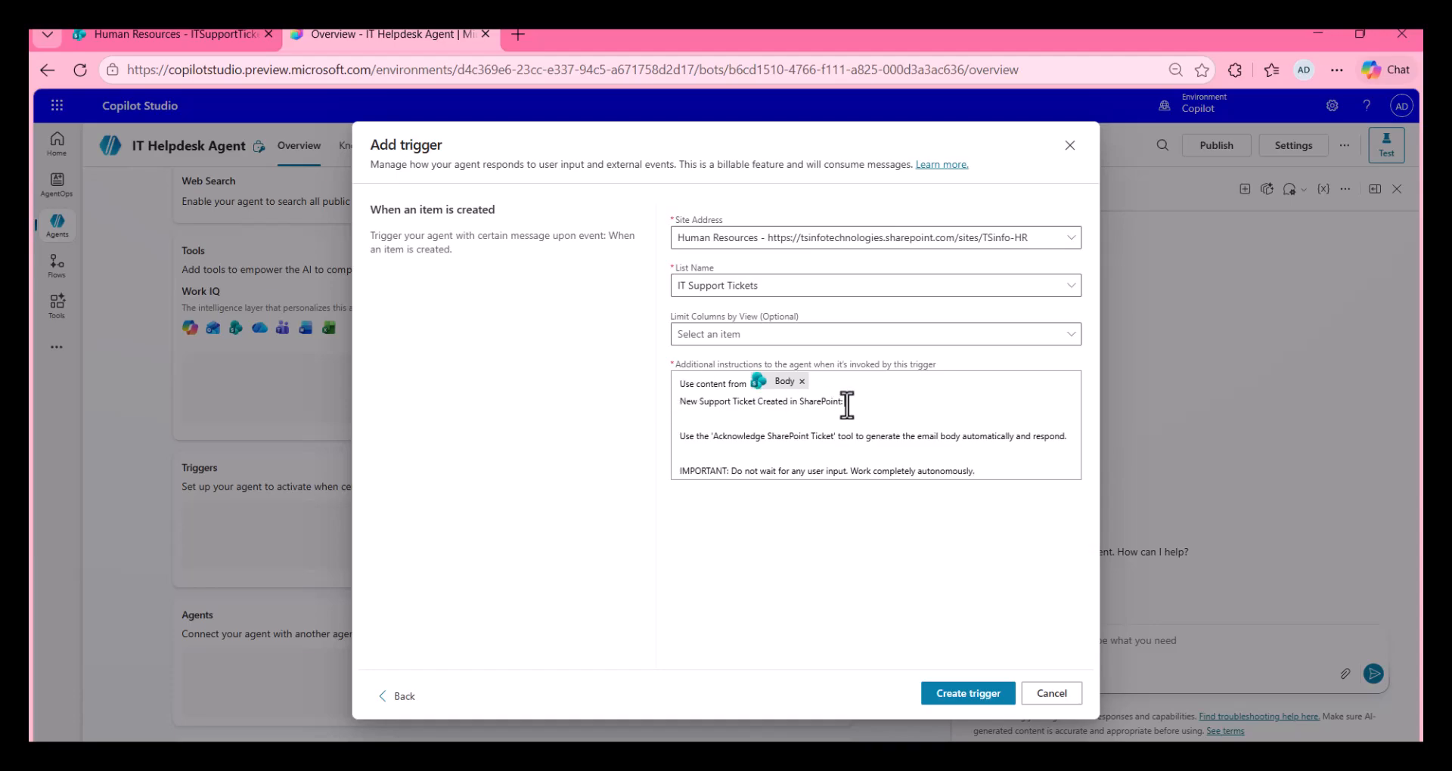
Step: Replace "Use content from" before the Body token with "New Support Ticket Created in SharePoint:" and remove the blank lines between the instructions
left_click_drag(845, 401, 673, 406)
key("BackSpace")
key("BackSpace")
key("BackSpace")
key("BackSpace")
key("BackSpace")
key("BackSpace")
key("BackSpace")
key("BackSpace")
key("BackSpace")
key("BackSpace")
key("BackSpace")
key("BackSpace")
key("BackSpace")
key("BackSpace")
key("BackSpace")
key("BackSpace")
key("BackSpace")
key("BackSpace")
key("BackSpace")
key("ctrl+v")
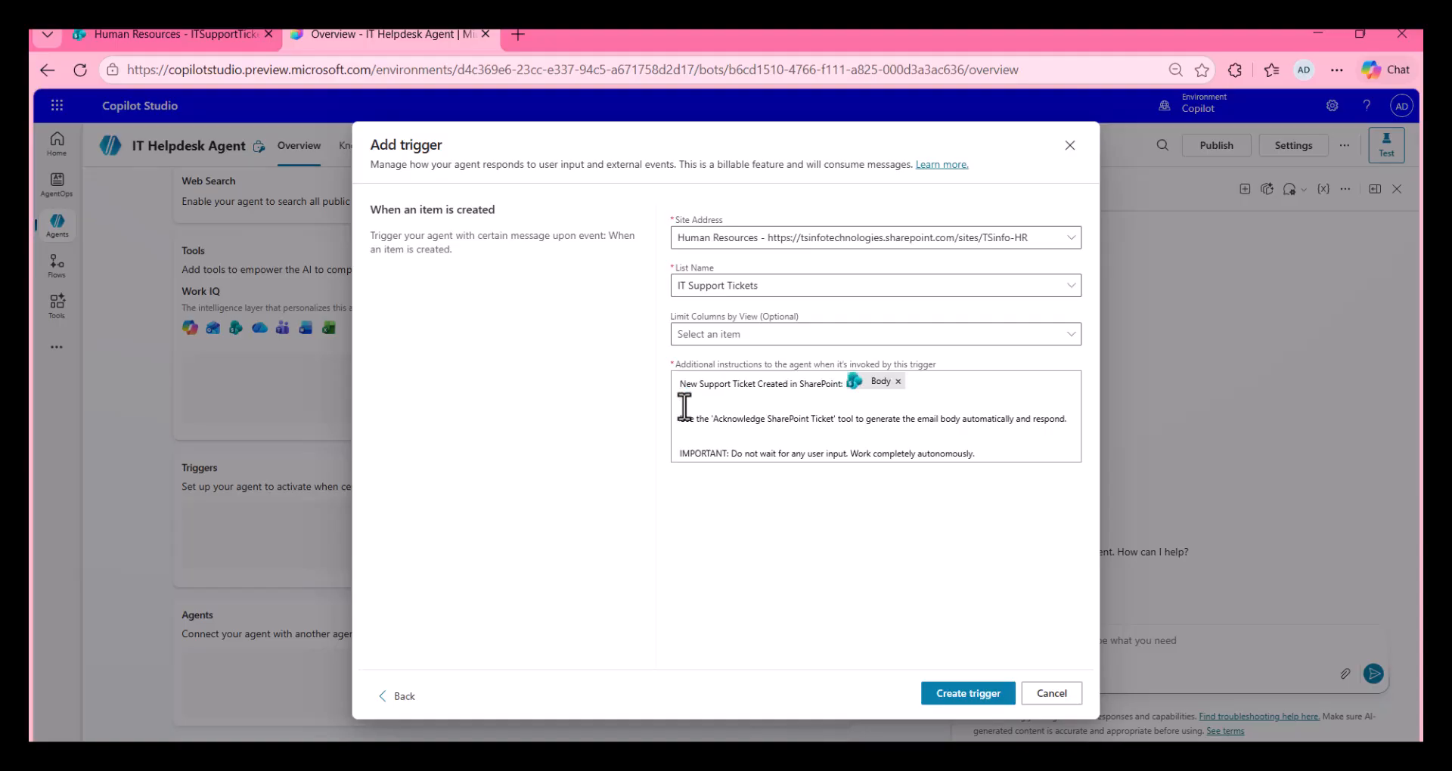
key("BackSpace")
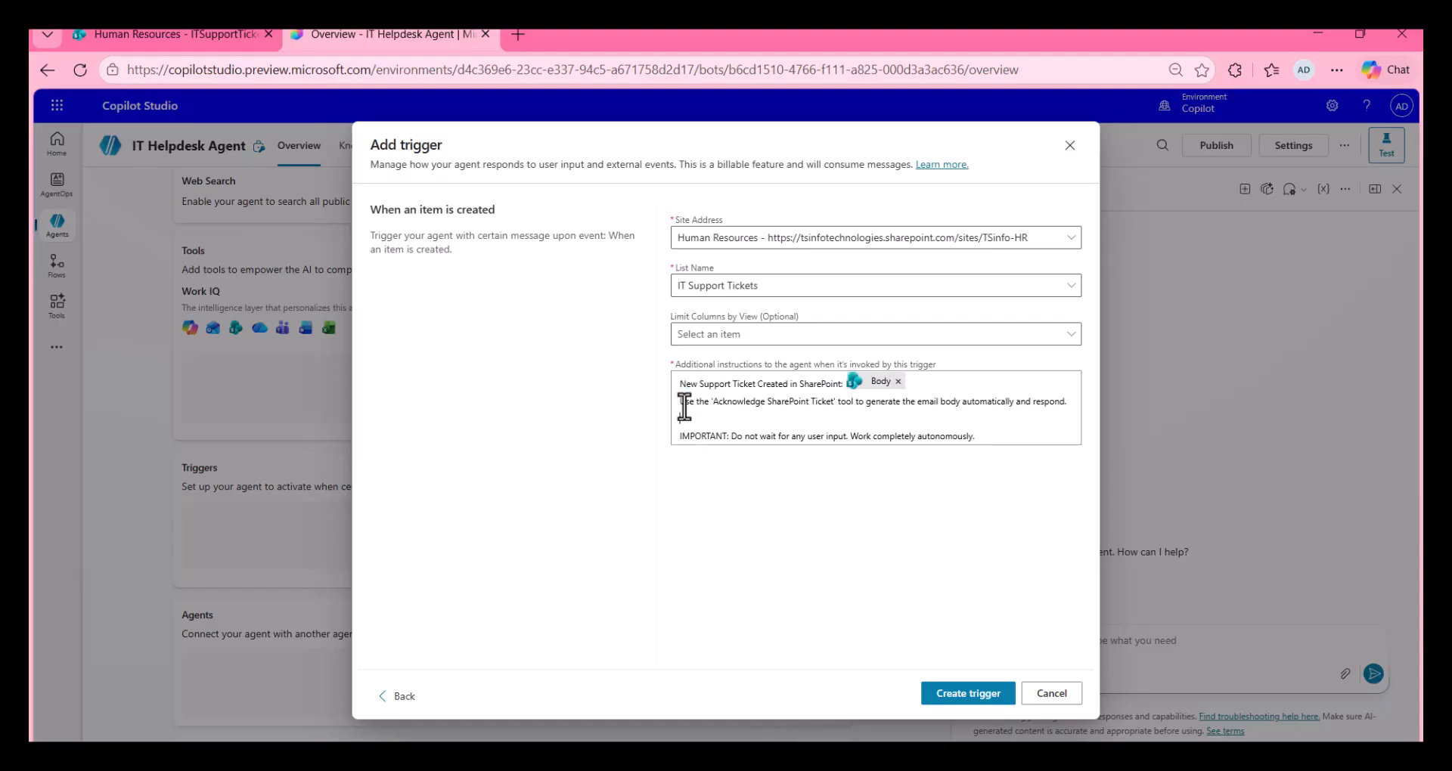
key("BackSpace")
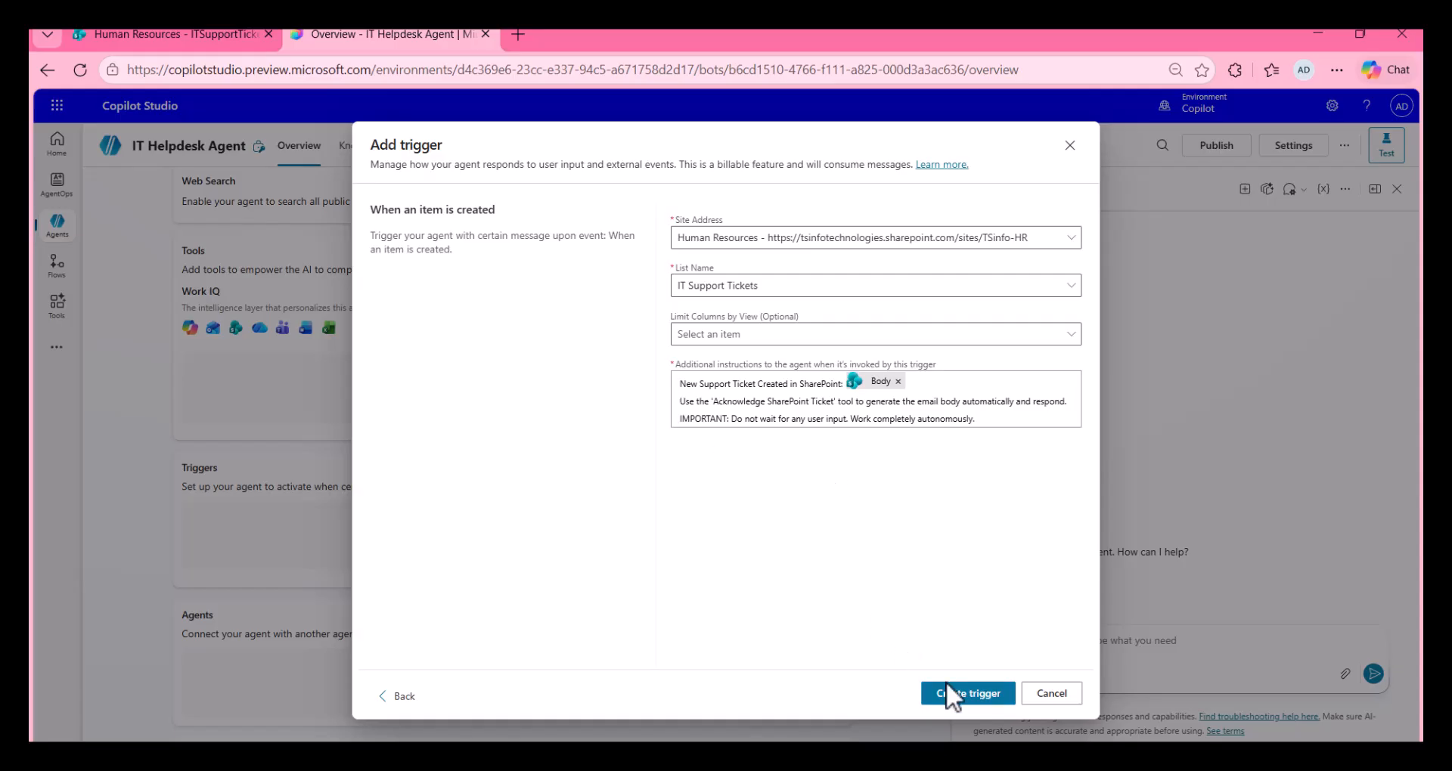
Step: Create the trigger and open its flow for editing in Power Automate
left_click(958, 697)
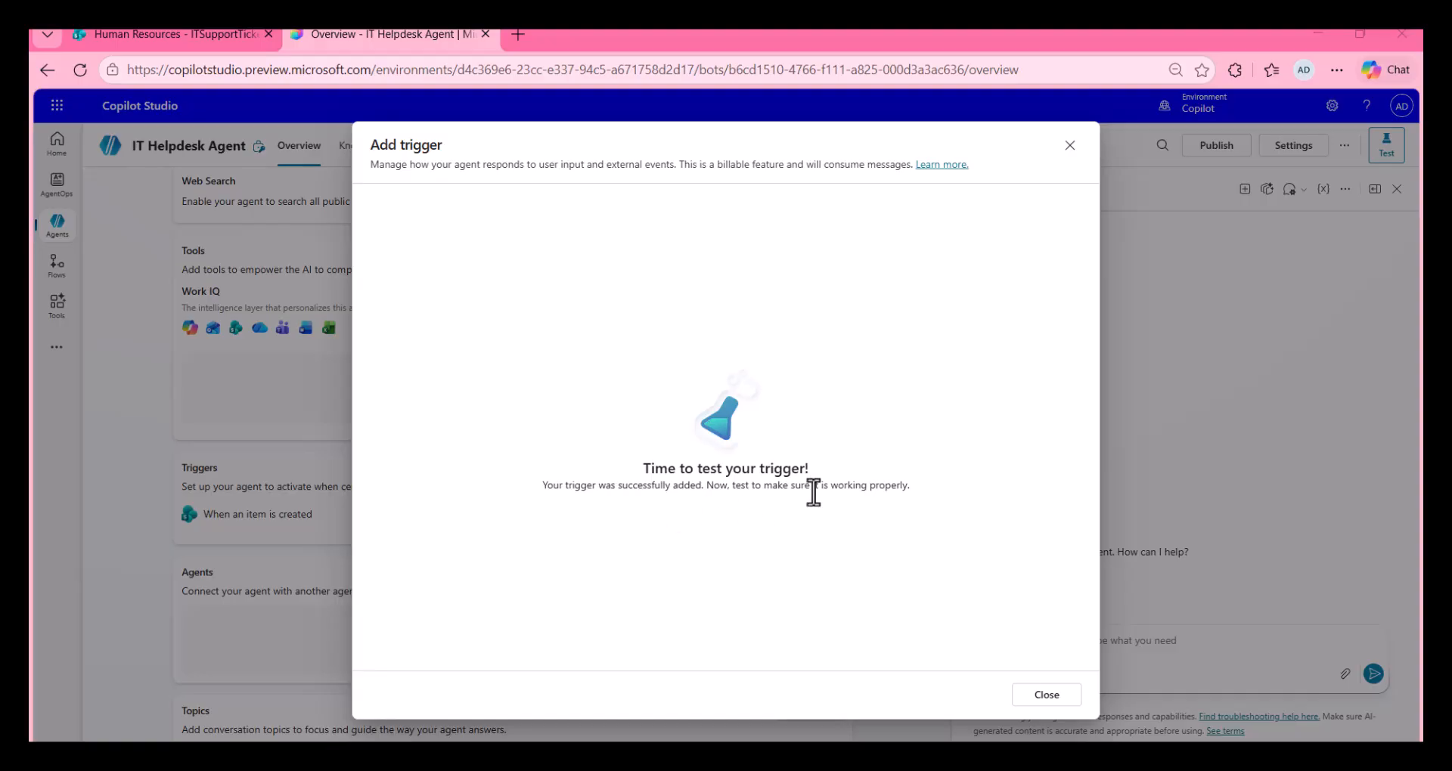
left_click(1042, 696)
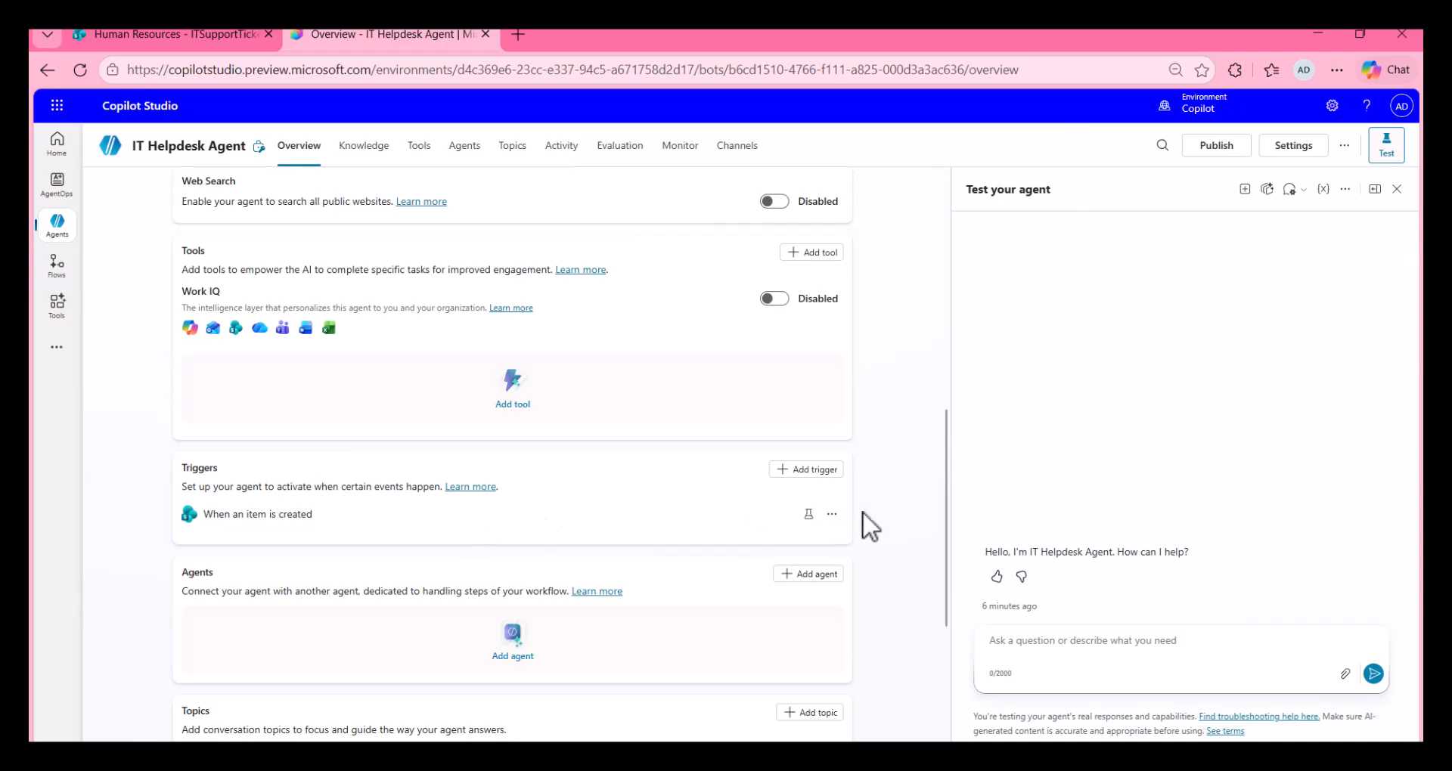
left_click(833, 517)
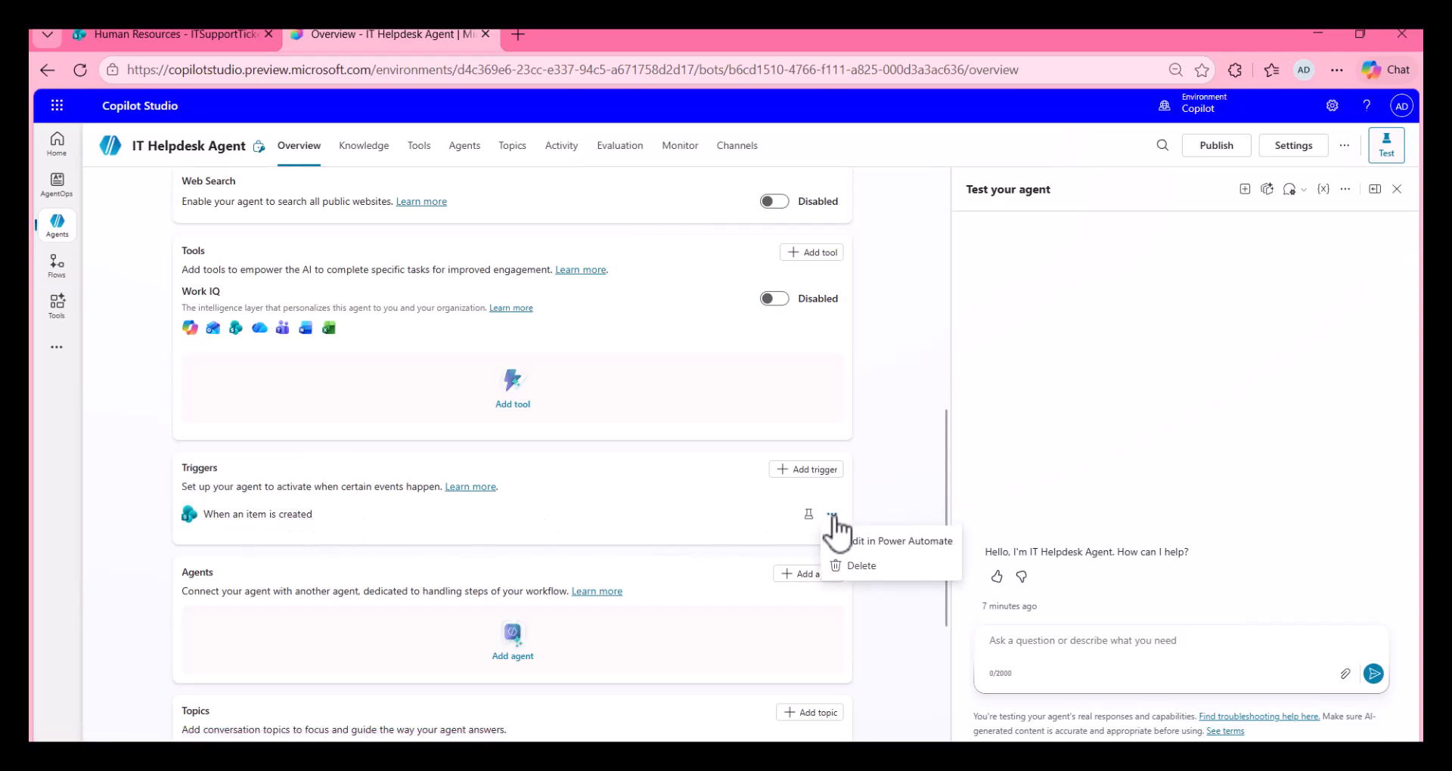
left_click(860, 540)
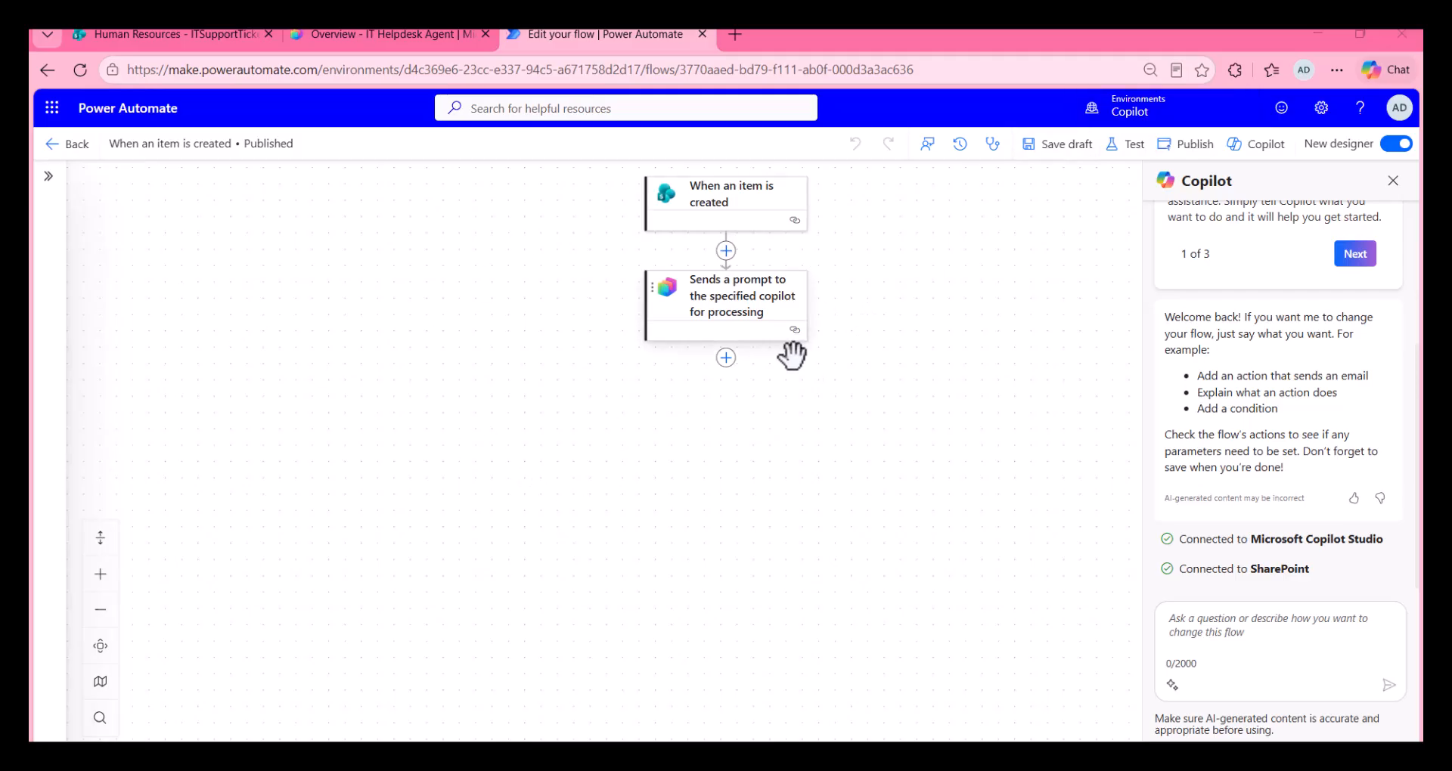
Step: Replace the Body token in the copilot prompt message with a concat expression of submitter name, email, title, description and priority, and save the draft
left_click(743, 305)
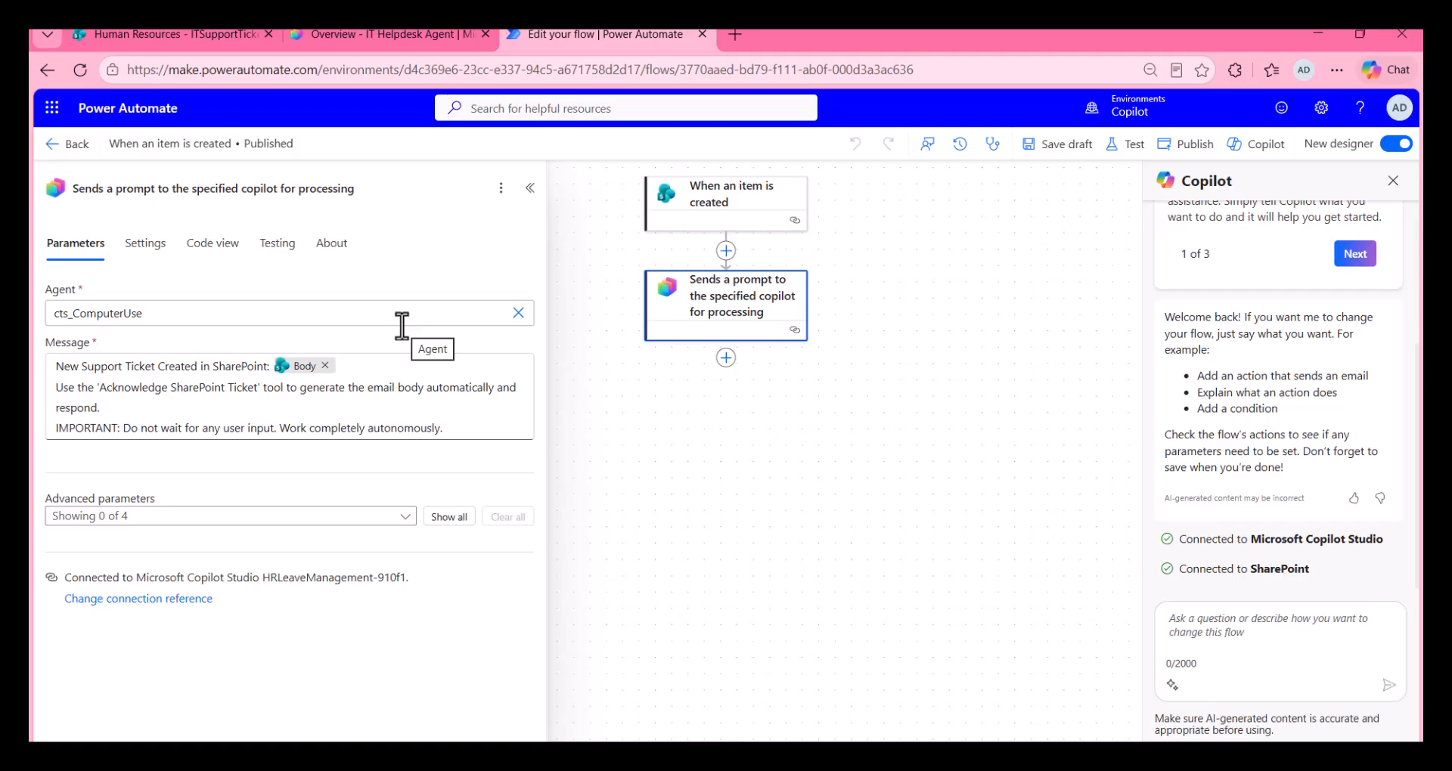
left_click(325, 365)
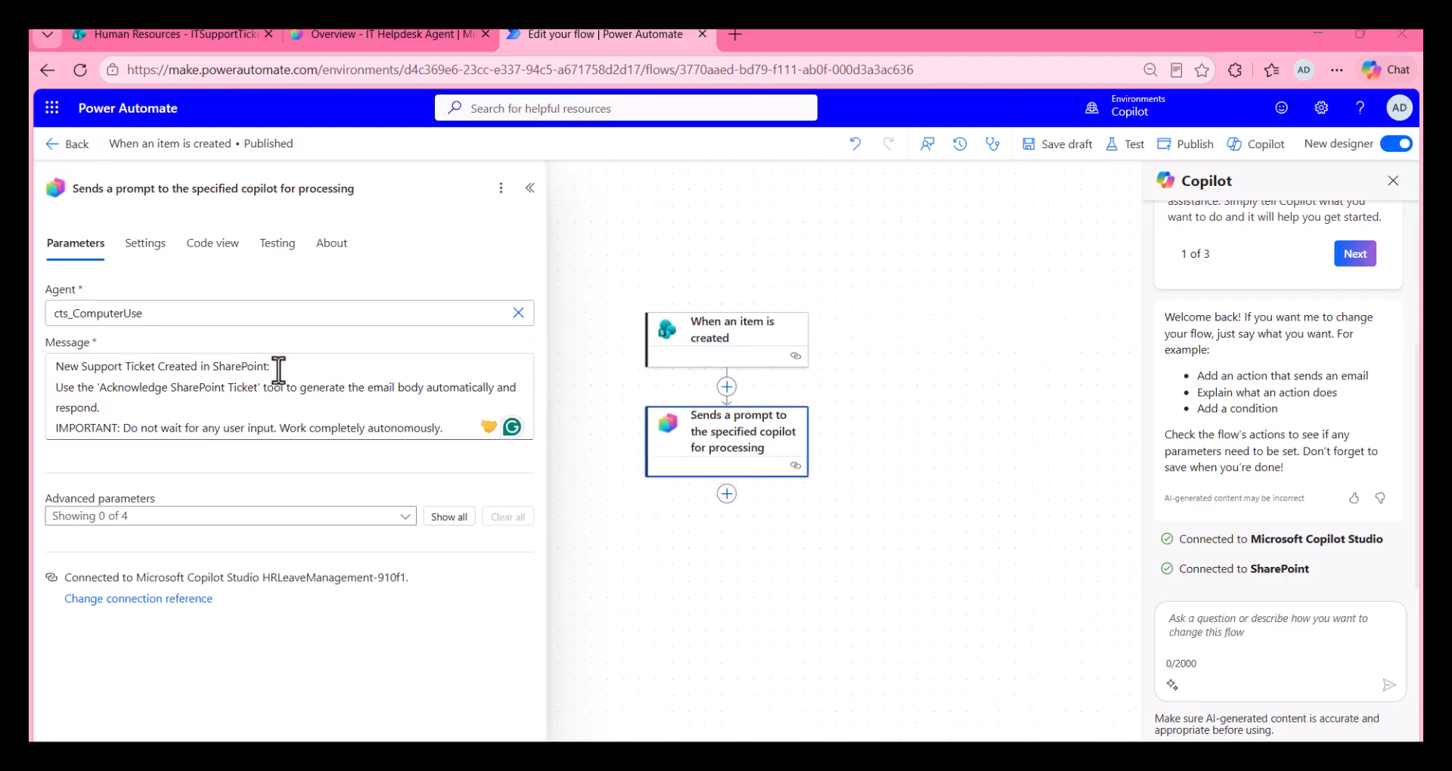
left_click(535, 378)
type("concat('Submitted By Name: ', first(triggerOutputs()?['body/value'])?['Author/DisplayName'], '\\nSubmitted By Email: ', first(triggerOutputs()?['body/value'])?['Author/Email'], '\\nTitle: ', first(triggerOutputs()?['body/value'])?['Title'], '\\nIssue Description: ', first(triggerOutputs()?['body/value'])?['Description'], '\\nPriority: ', first(triggerOutputs()?['body/value'])?['Priority/Value'])")
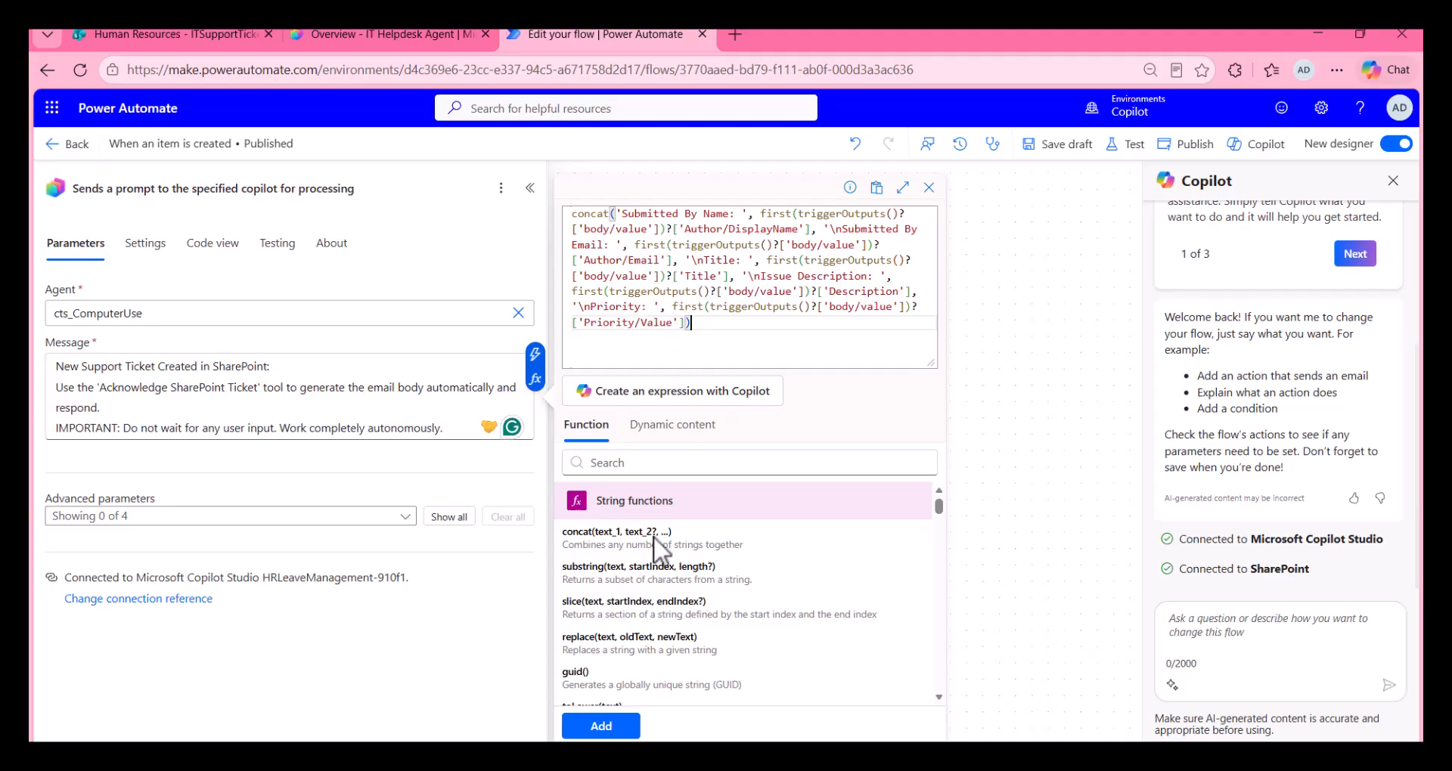
left_click(601, 724)
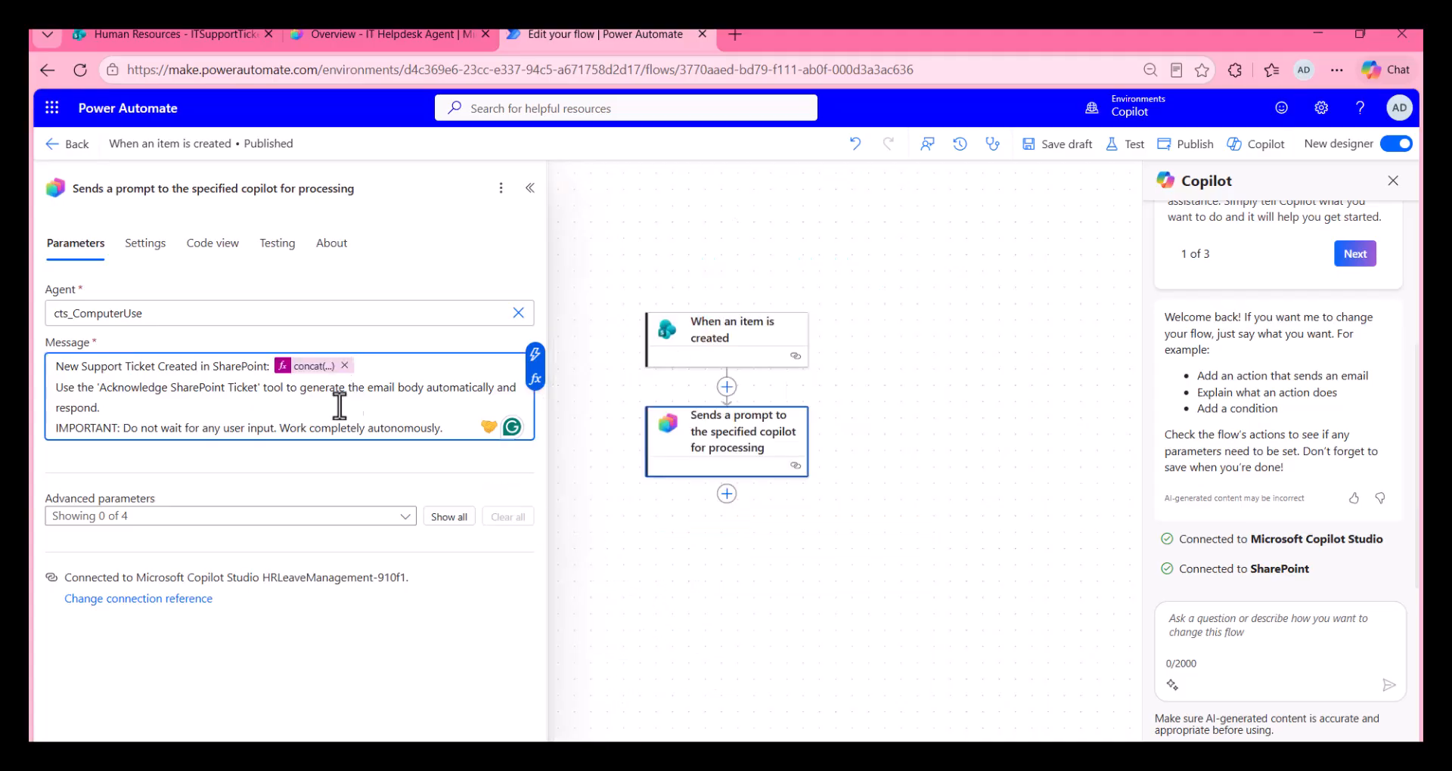
left_click(1058, 155)
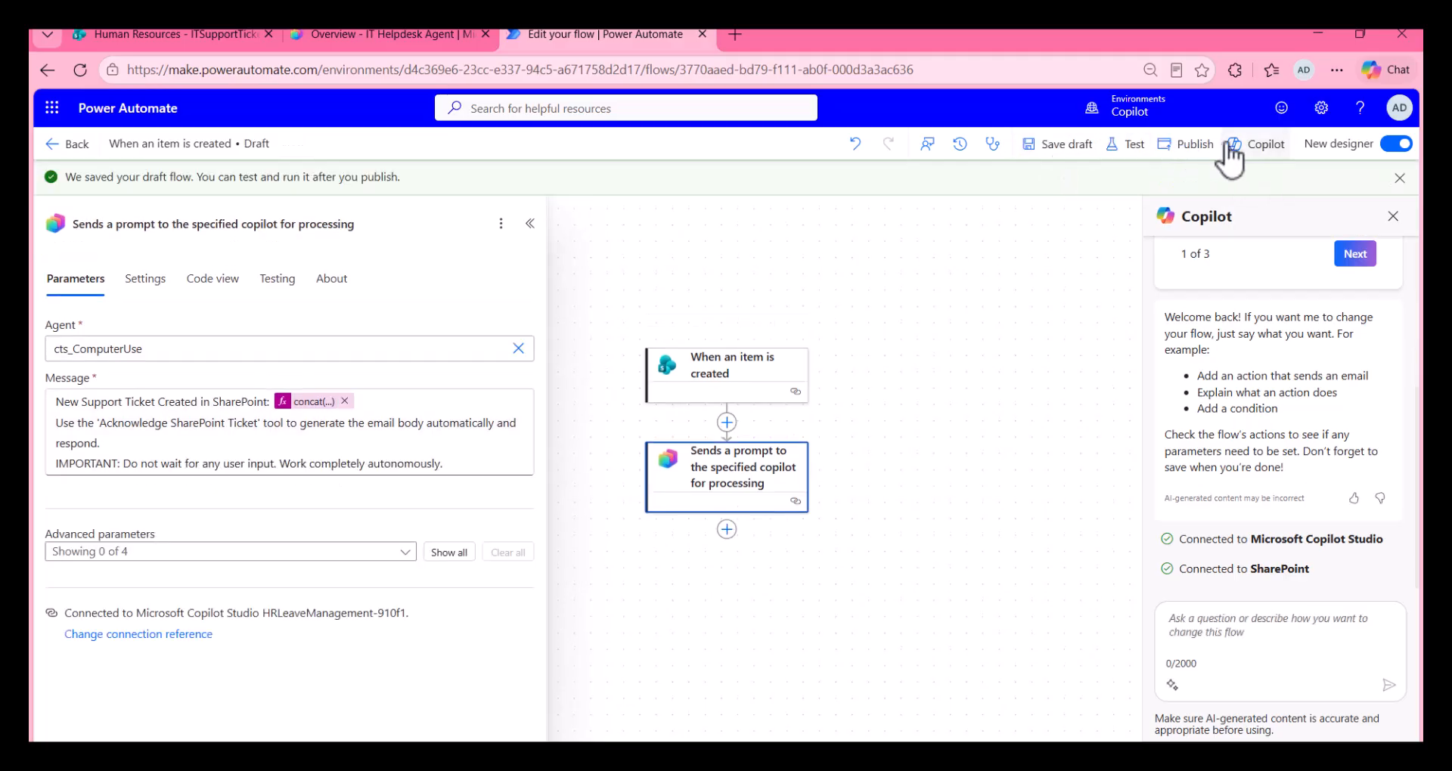
Step: Publish the trigger flow and switch back to the IT Helpdesk Agent in Copilot Studio
left_click(1194, 145)
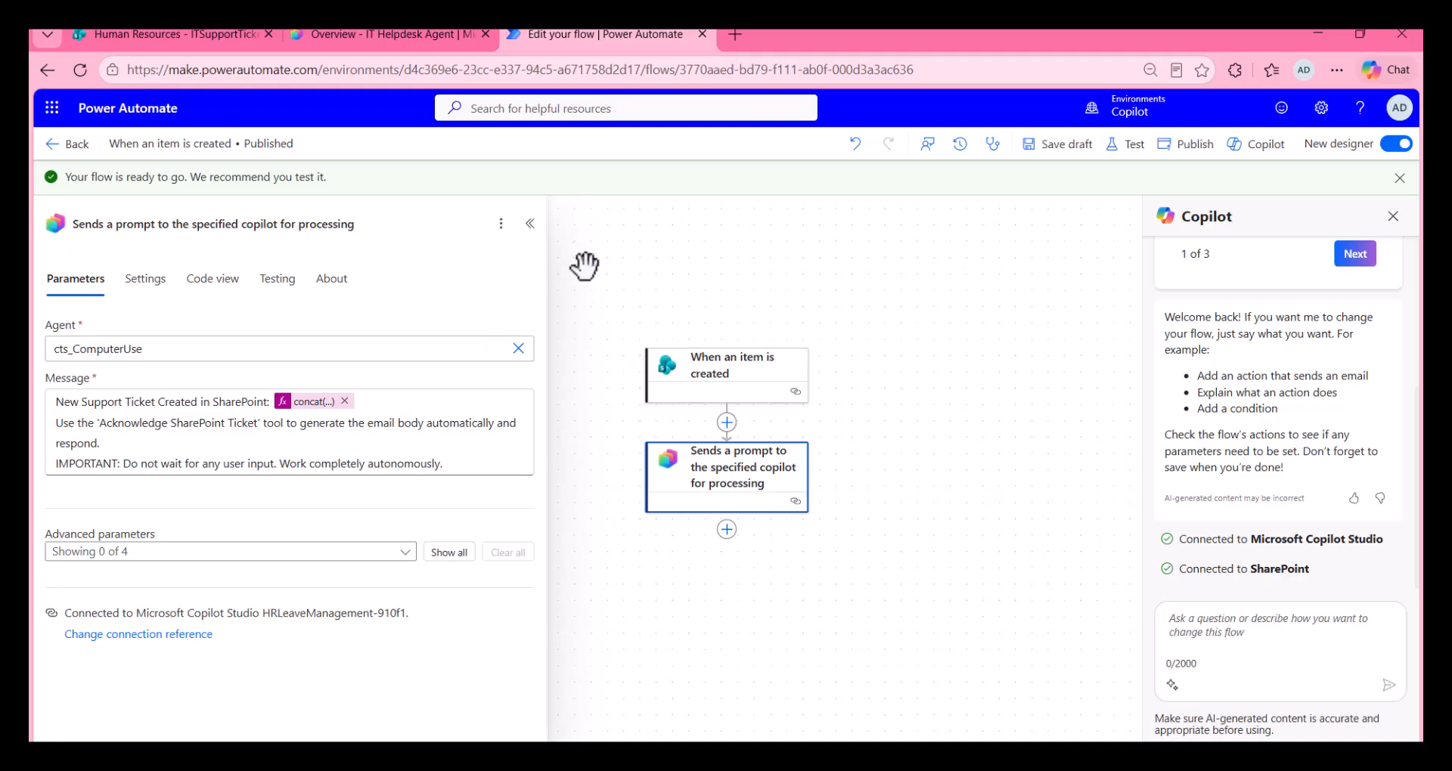
left_click(369, 33)
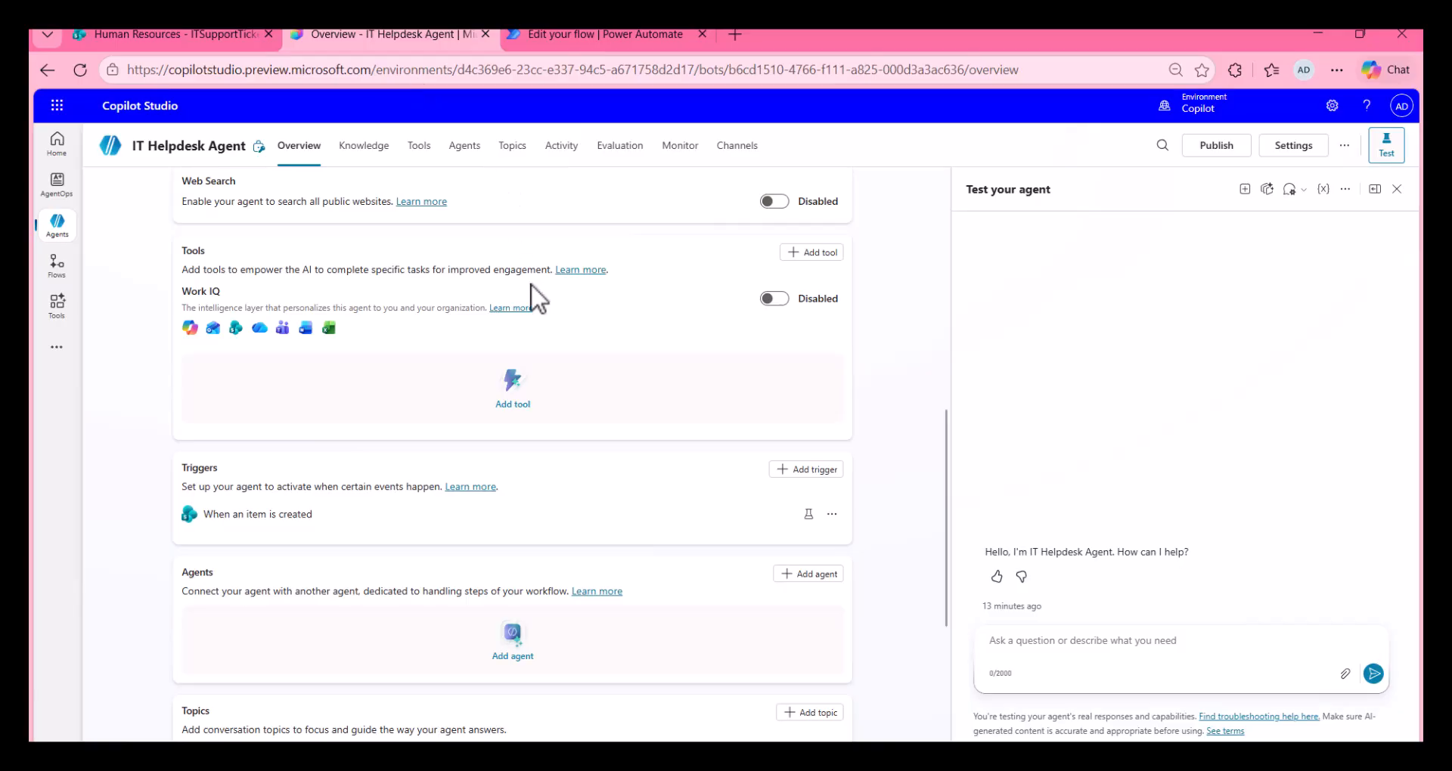
scroll(519, 280, "up", 1)
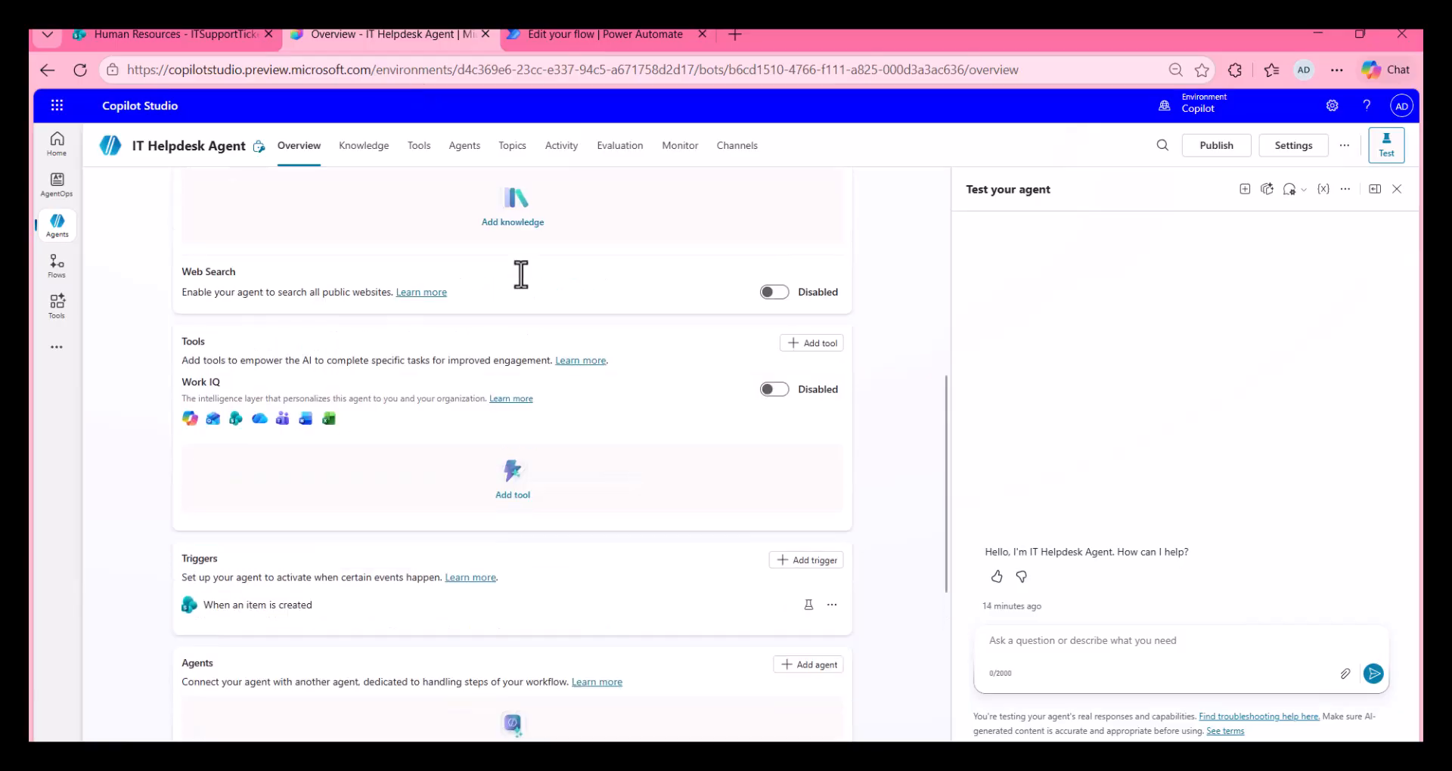
Step: Find the Office 365 Outlook "Send an email (V2)" tool by searching "send an email", and add it to the agent for configuration
left_click(420, 152)
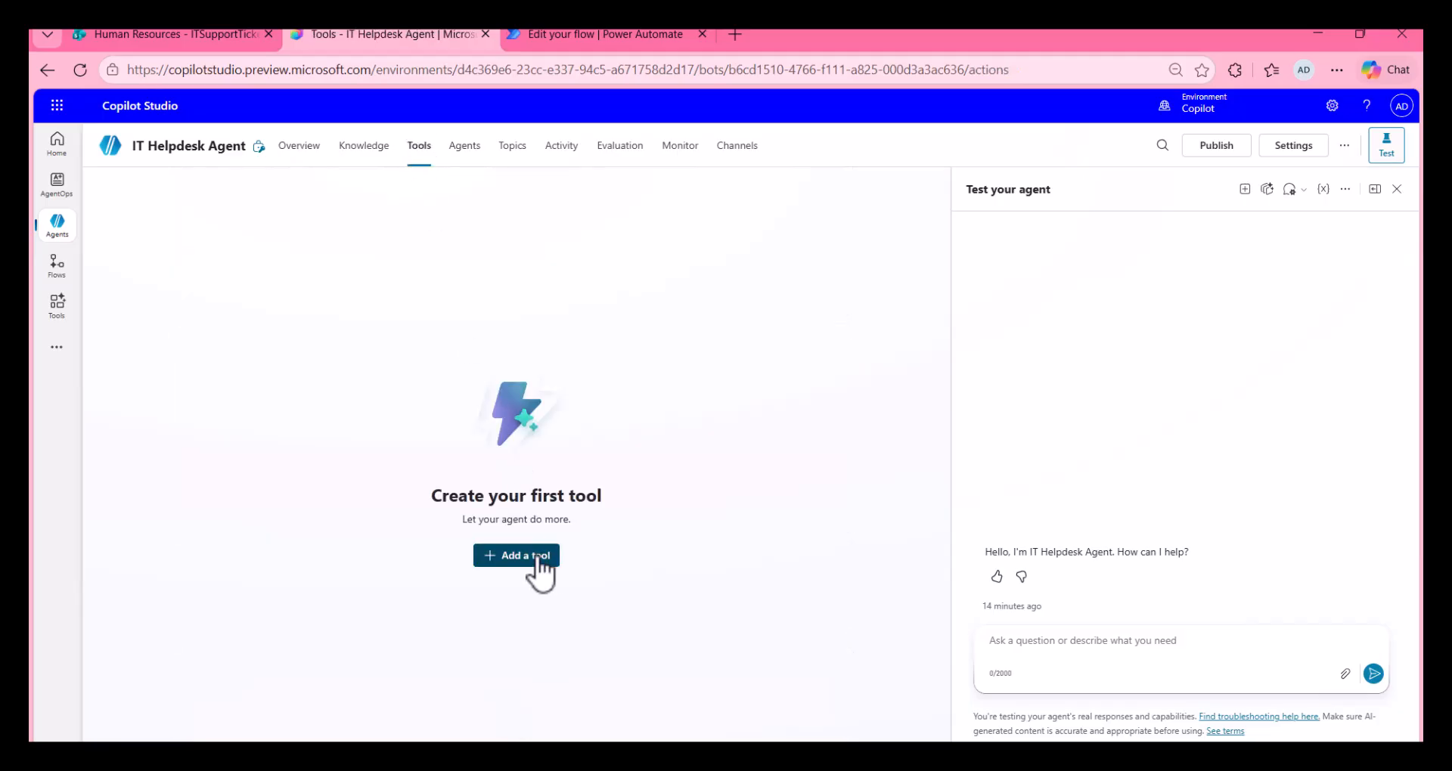
left_click(539, 556)
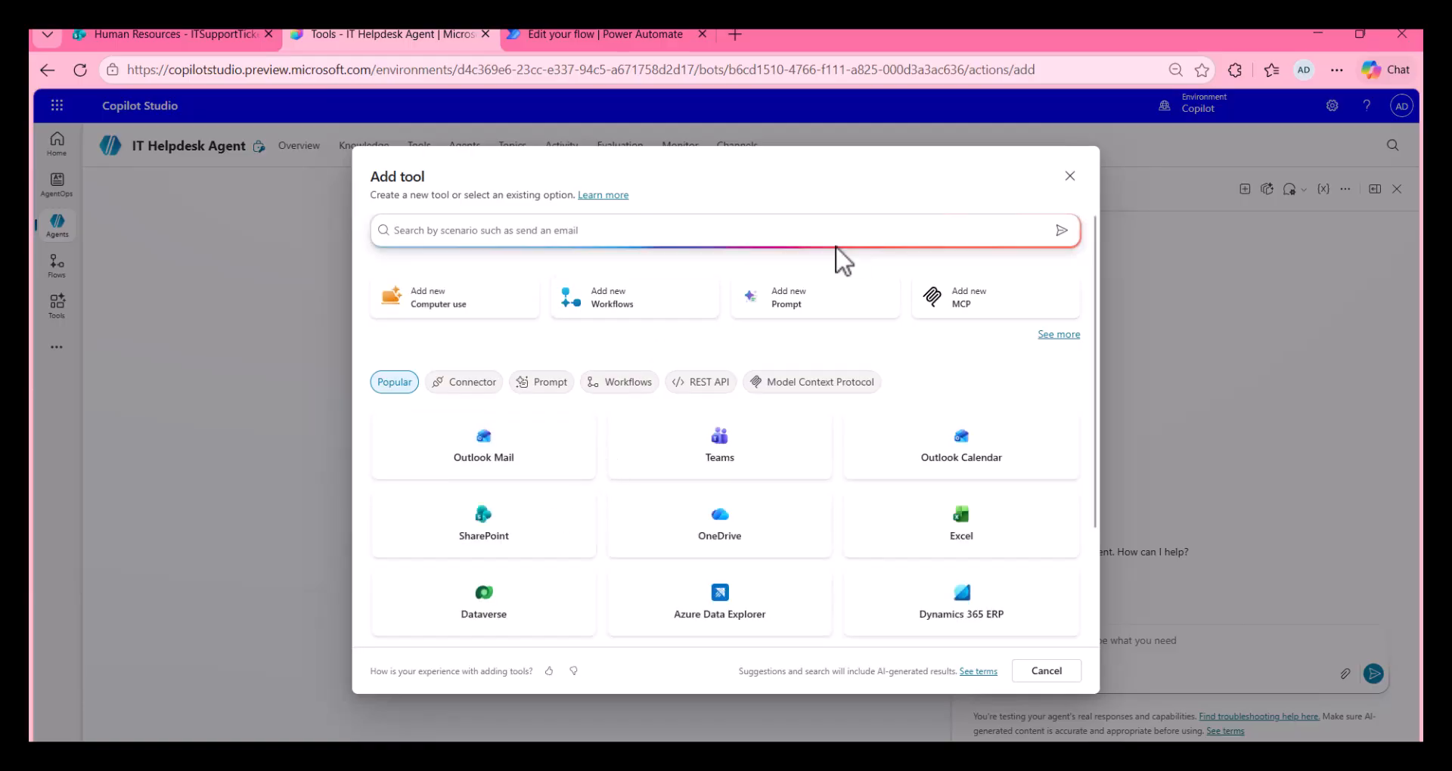
type("send an email")
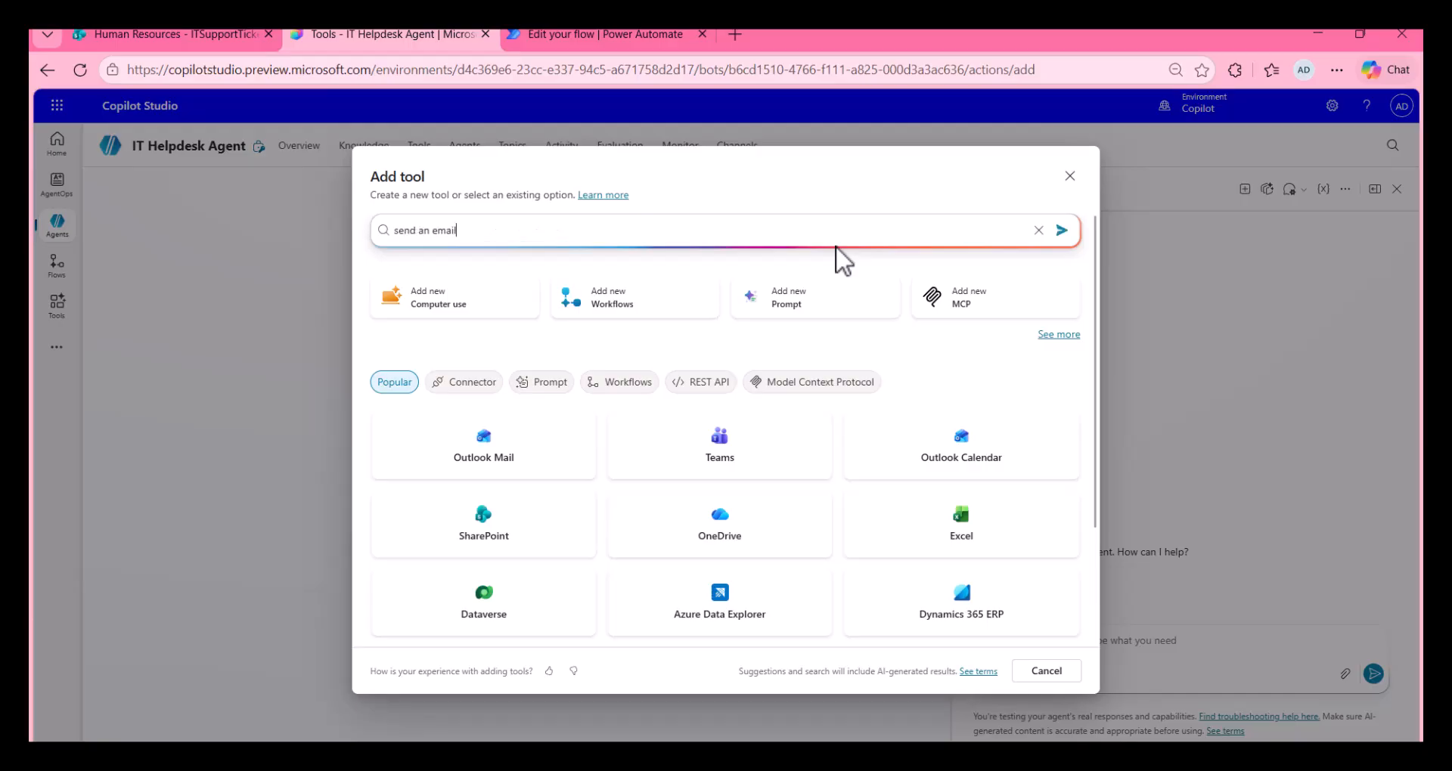
key("Return")
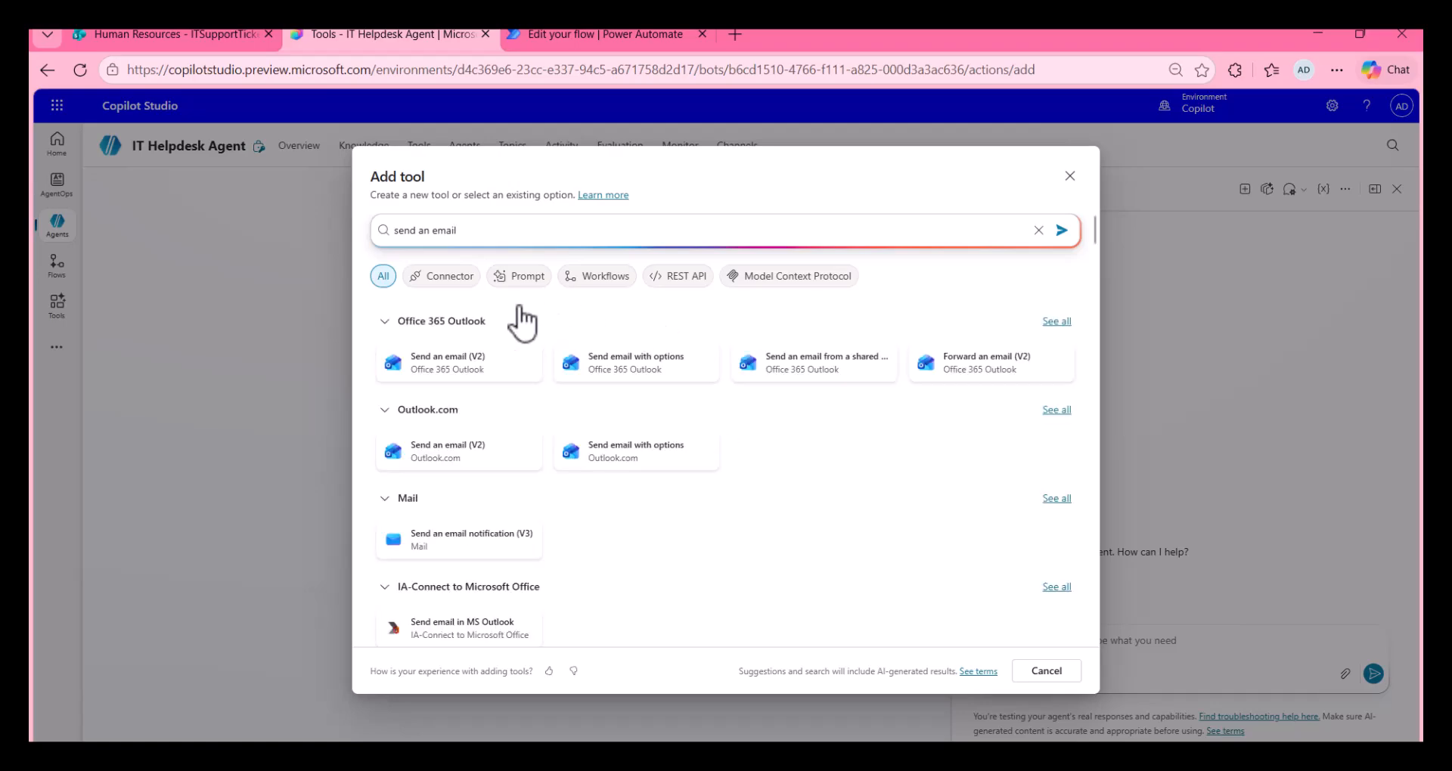
left_click(477, 387)
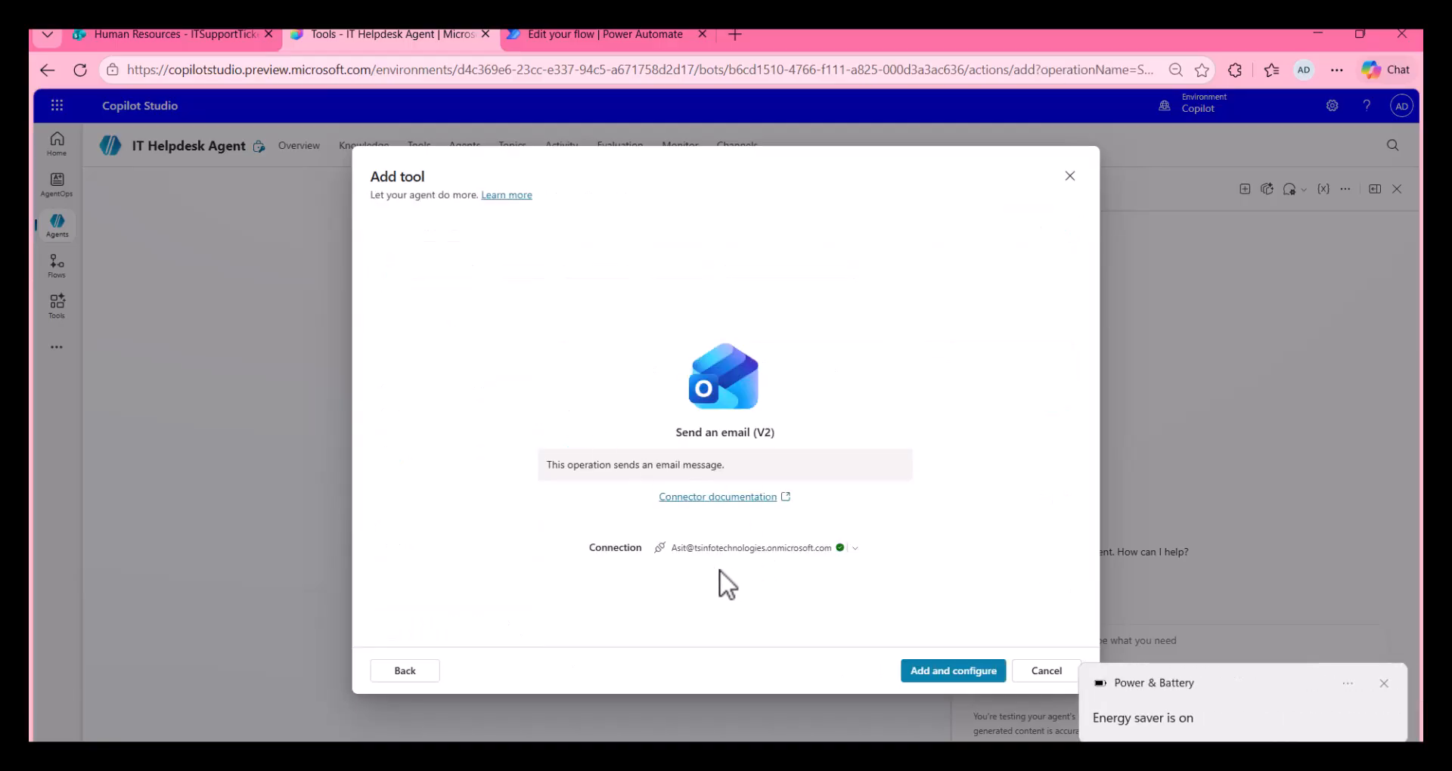
left_click(953, 671)
left_click(1385, 685)
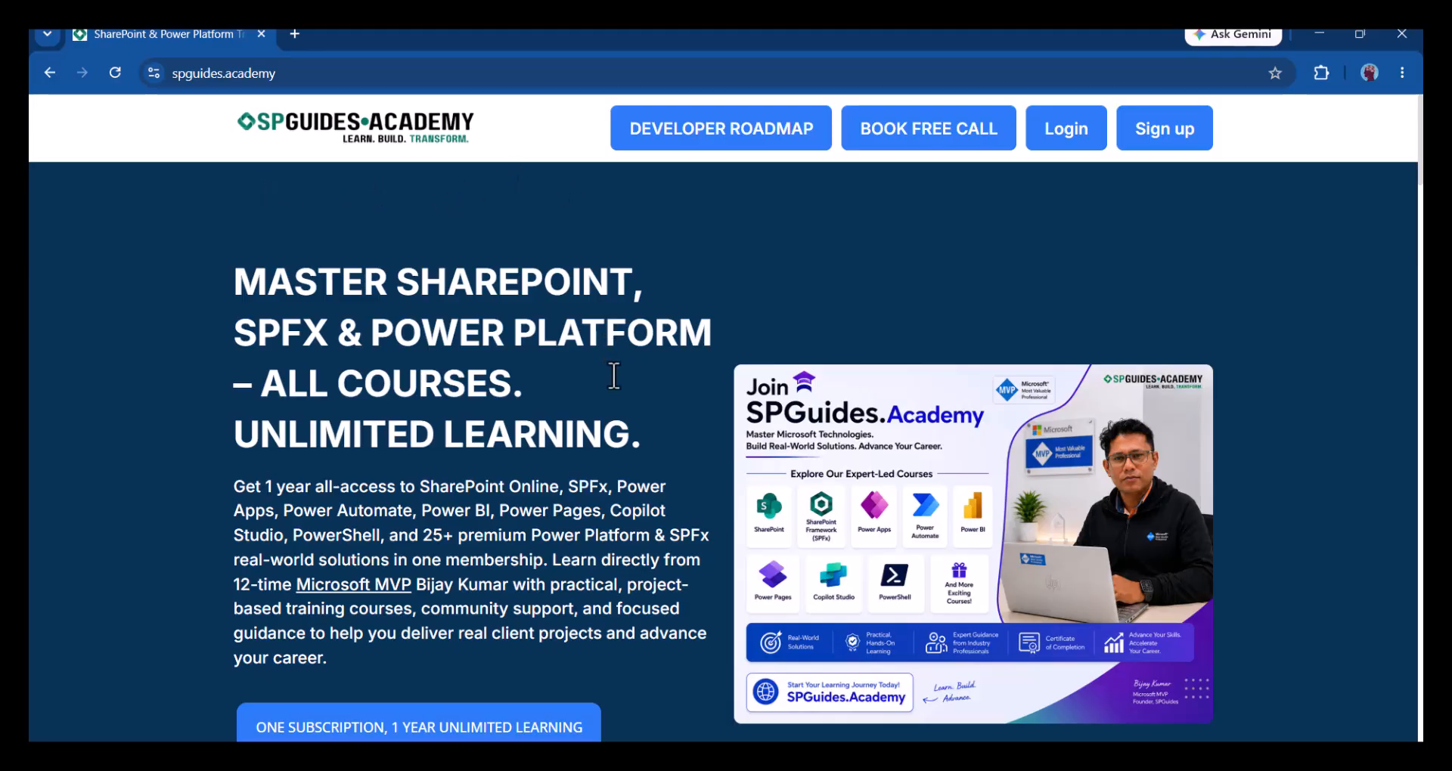
Step: Look through the SPGuides Academy courses, subscription offer and developer roadmap page, and return to Copilot Studio
scroll(614, 376, "down", 10)
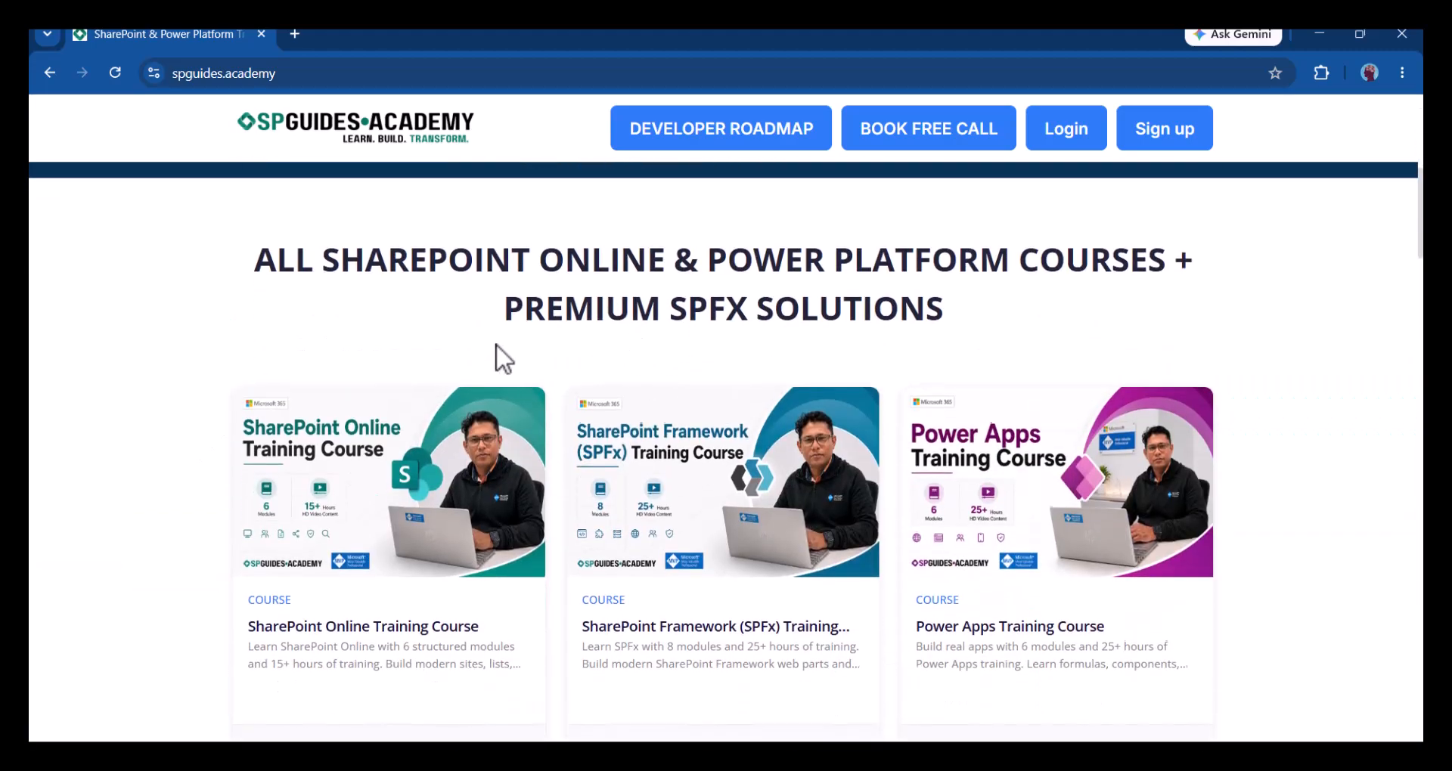
scroll(496, 356, "down", 1)
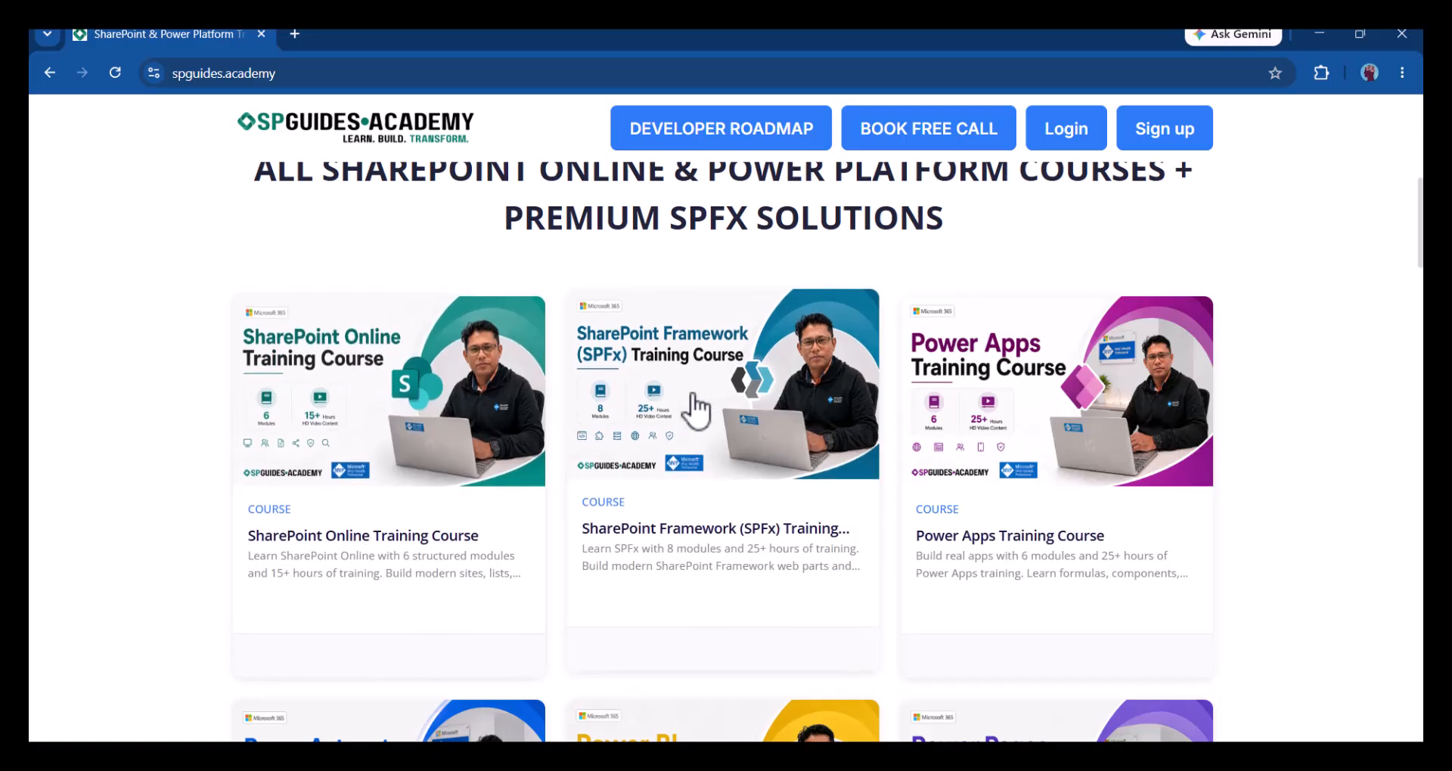
scroll(694, 408, "down", 4)
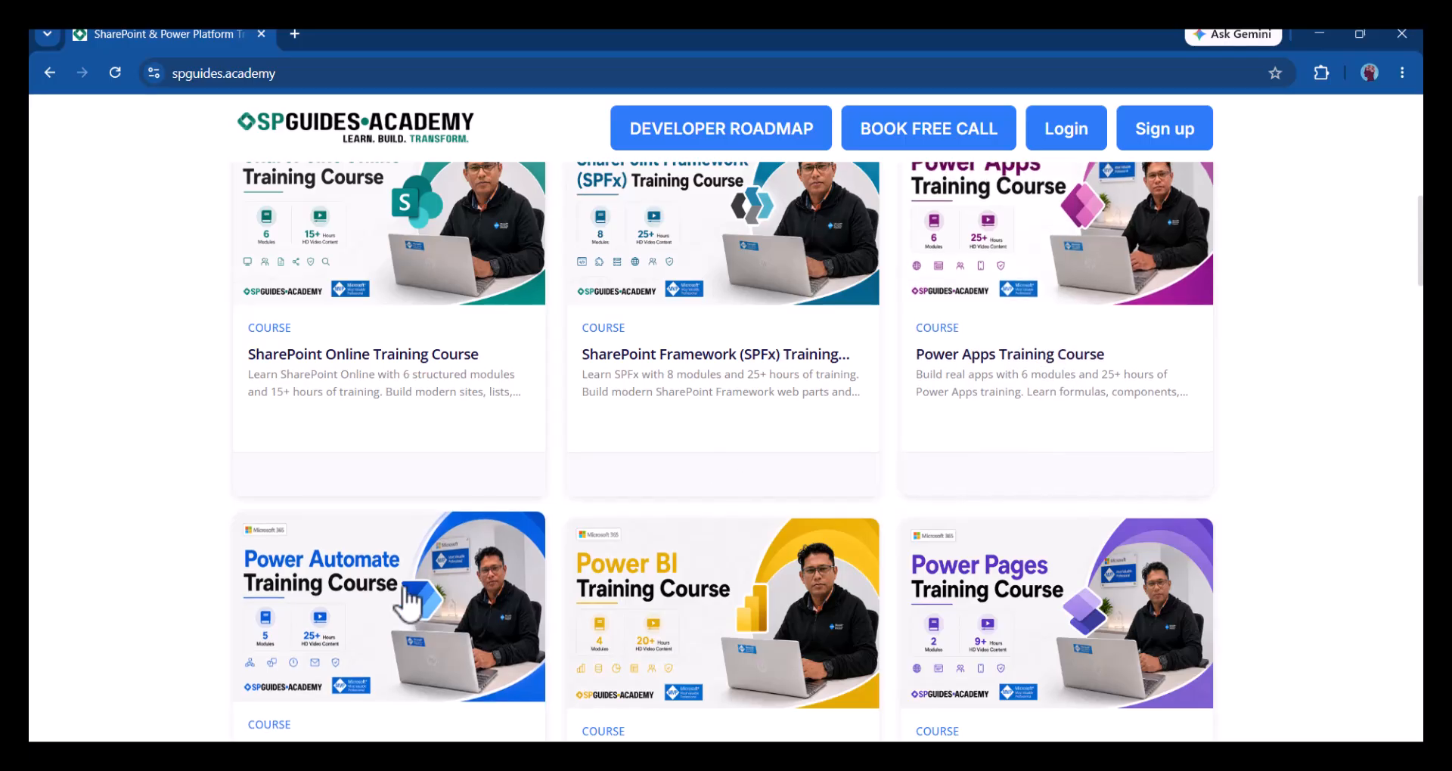
scroll(838, 311, "down", 2)
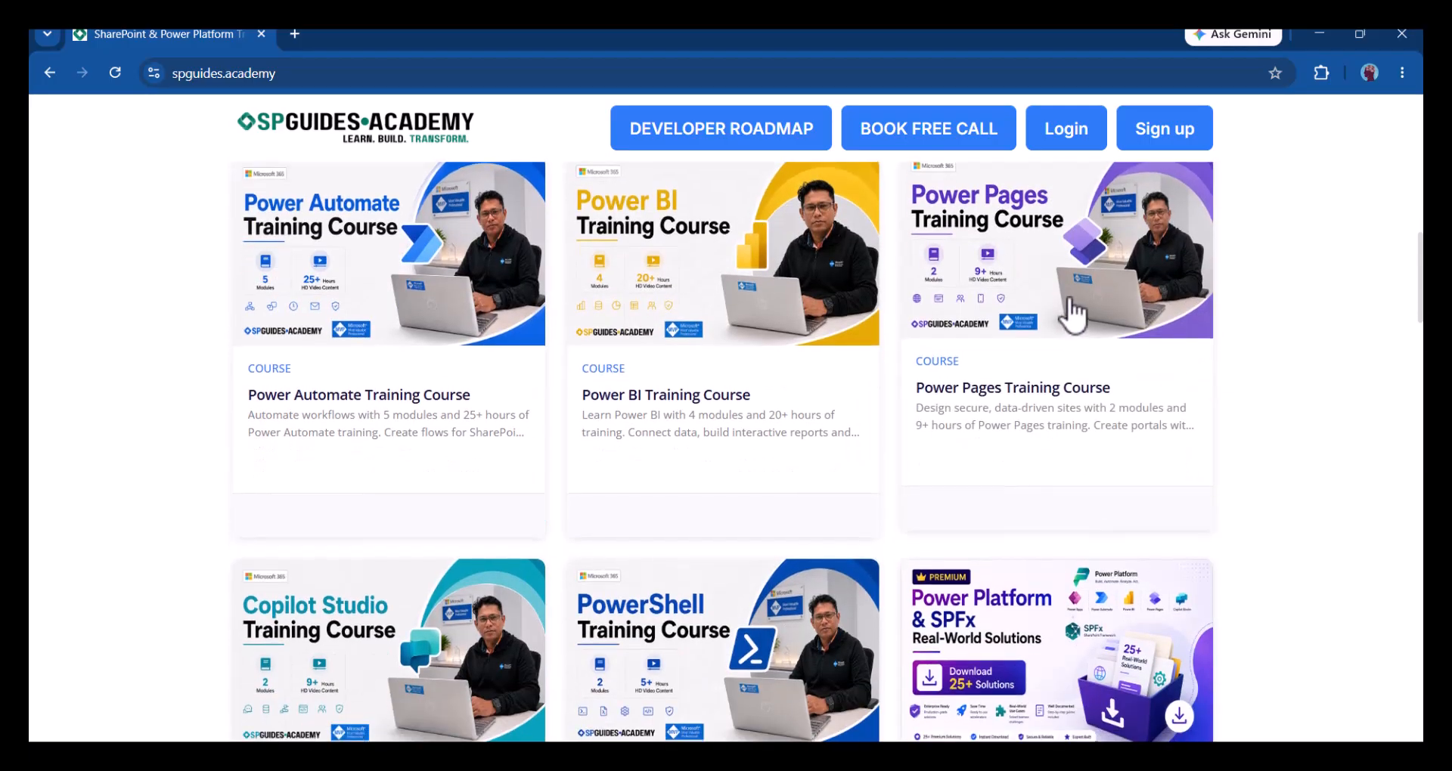
scroll(486, 421, "down", 2)
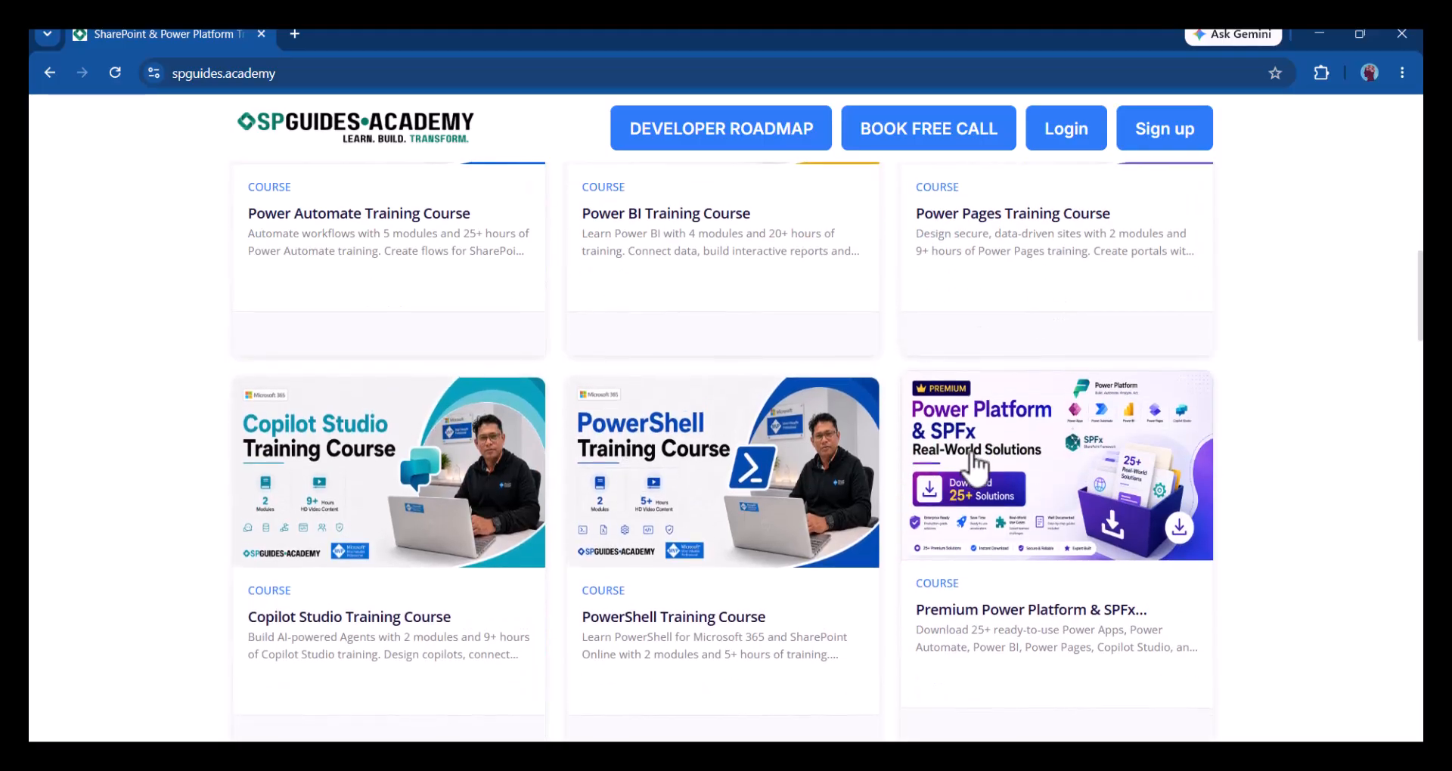
scroll(978, 469, "down", 5)
scroll(1194, 314, "up", 6)
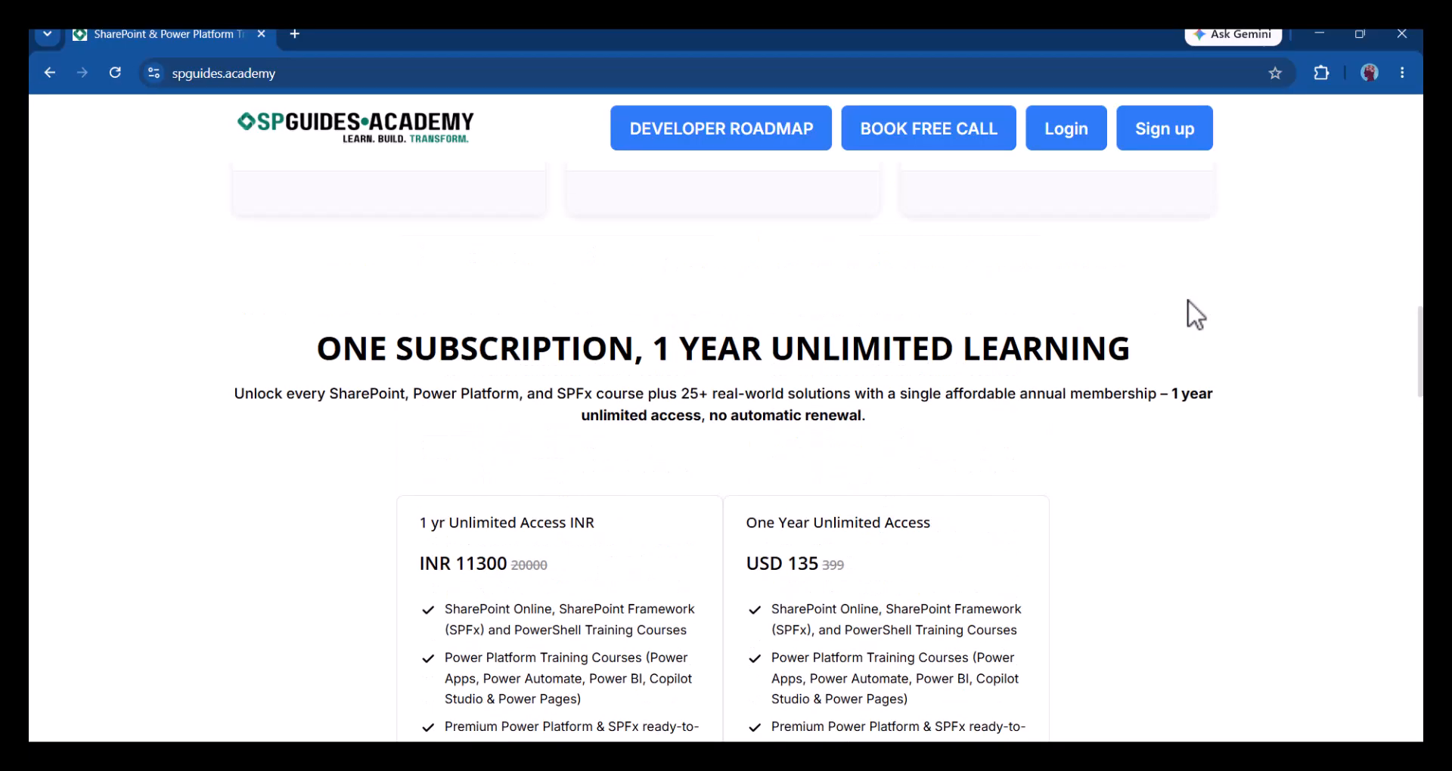
scroll(1193, 315, "down", 3)
scroll(1177, 431, "down", 1)
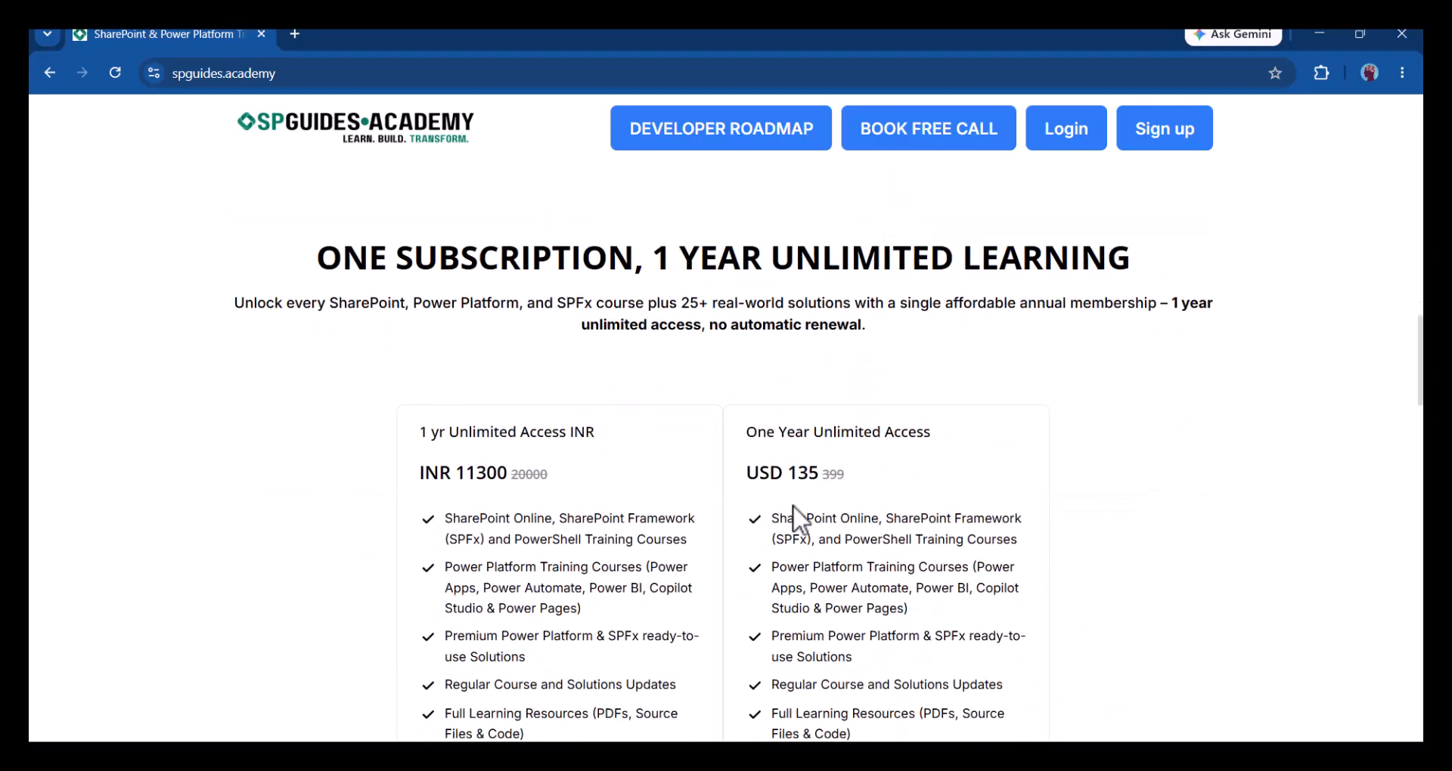
scroll(792, 505, "down", 1)
scroll(793, 506, "up", 10)
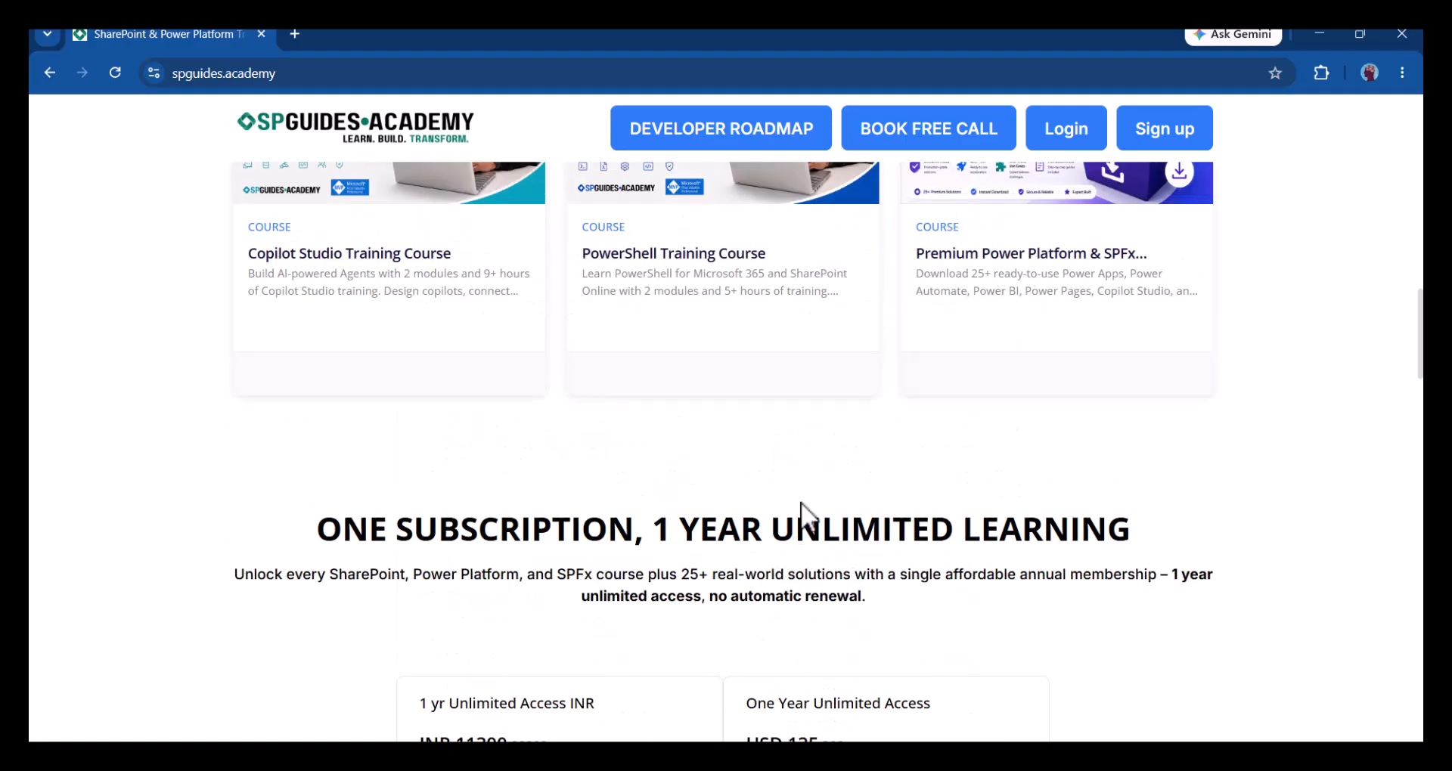
scroll(792, 505, "up", 10)
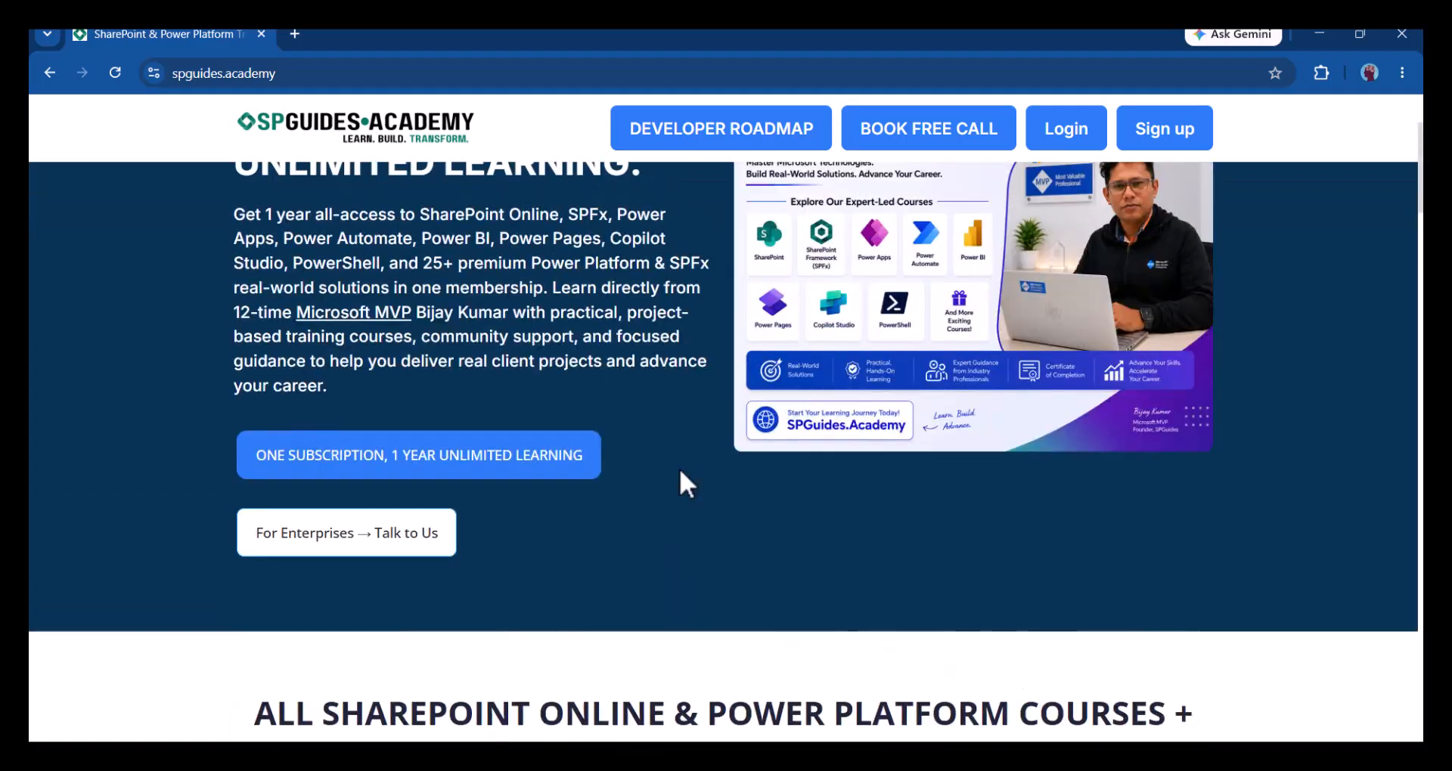
scroll(991, 337, "up", 1)
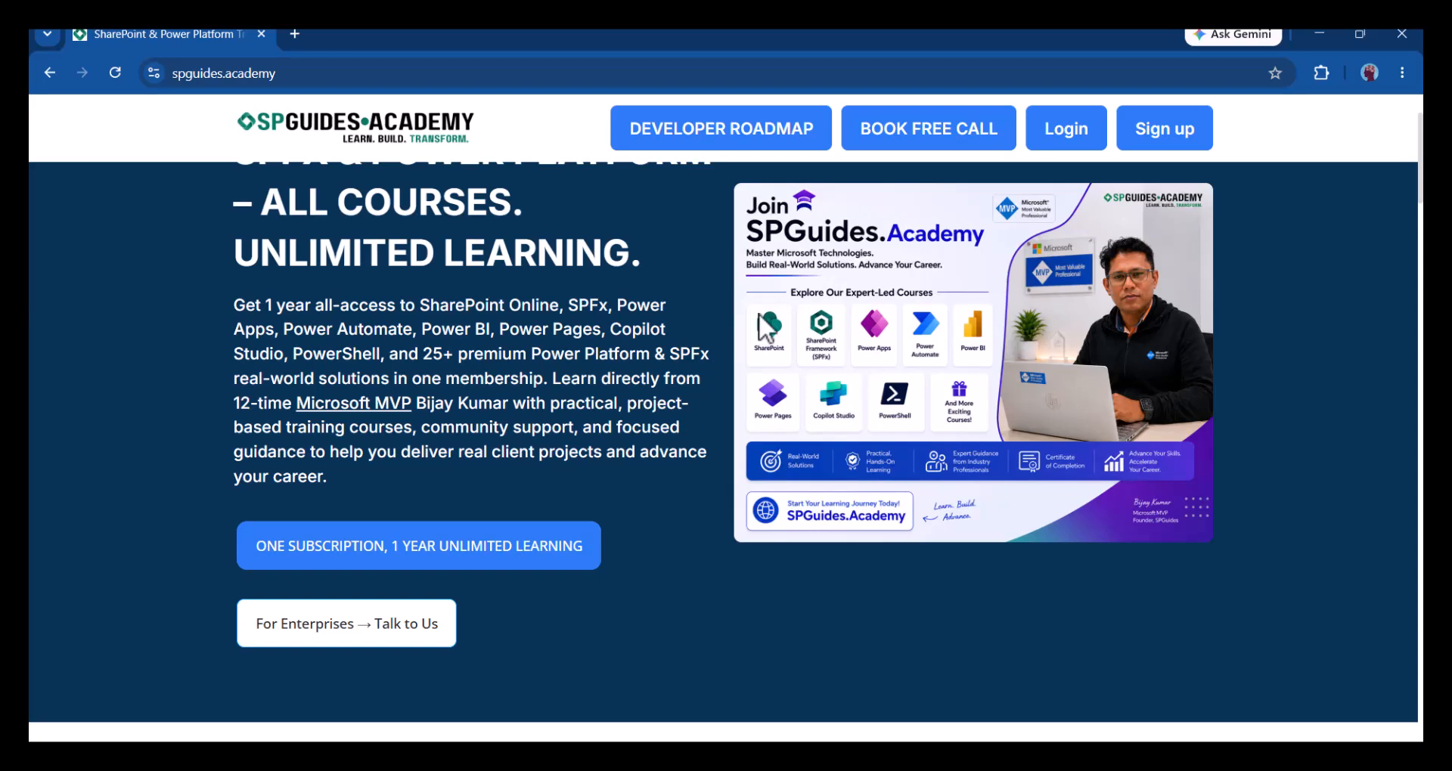
scroll(619, 333, "up", 1)
scroll(618, 333, "up", 1)
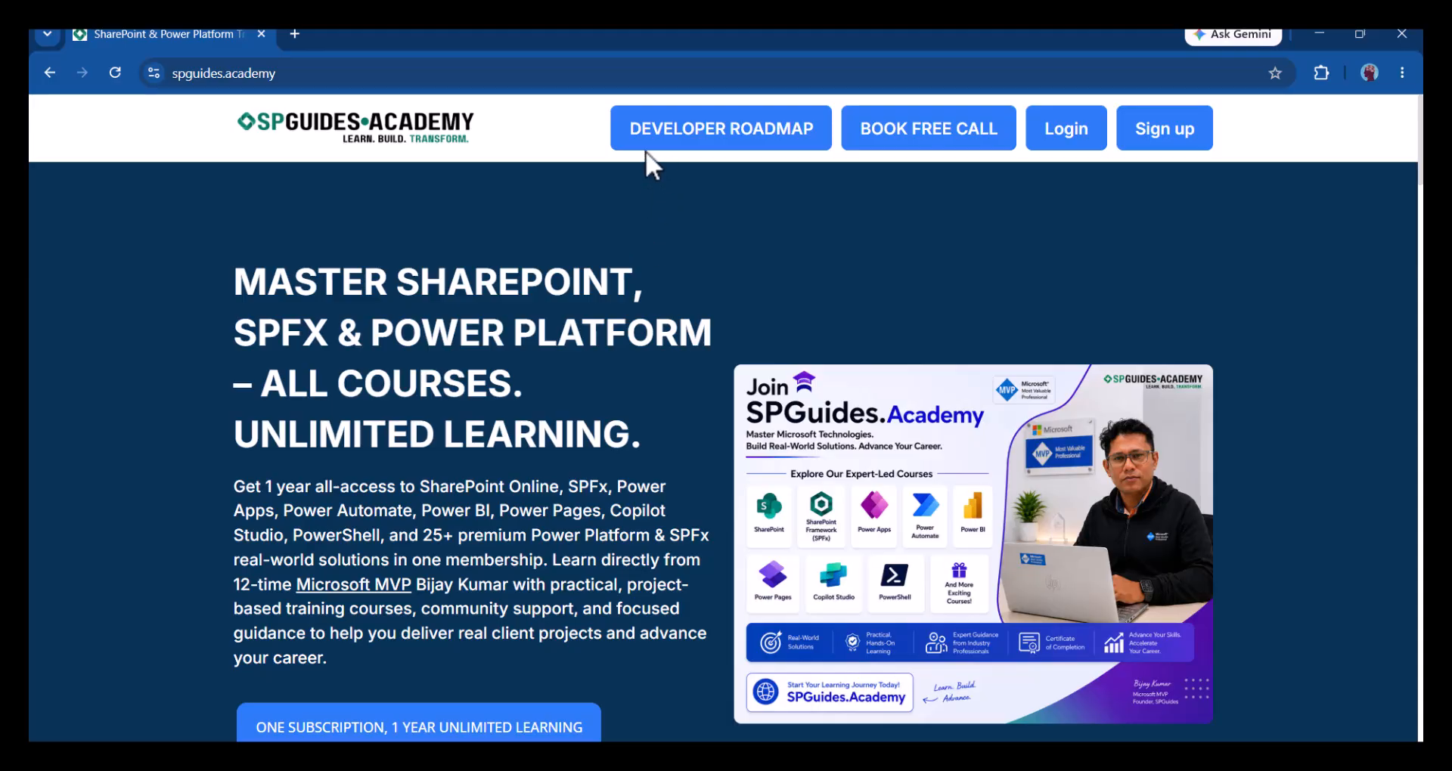
left_click(768, 143)
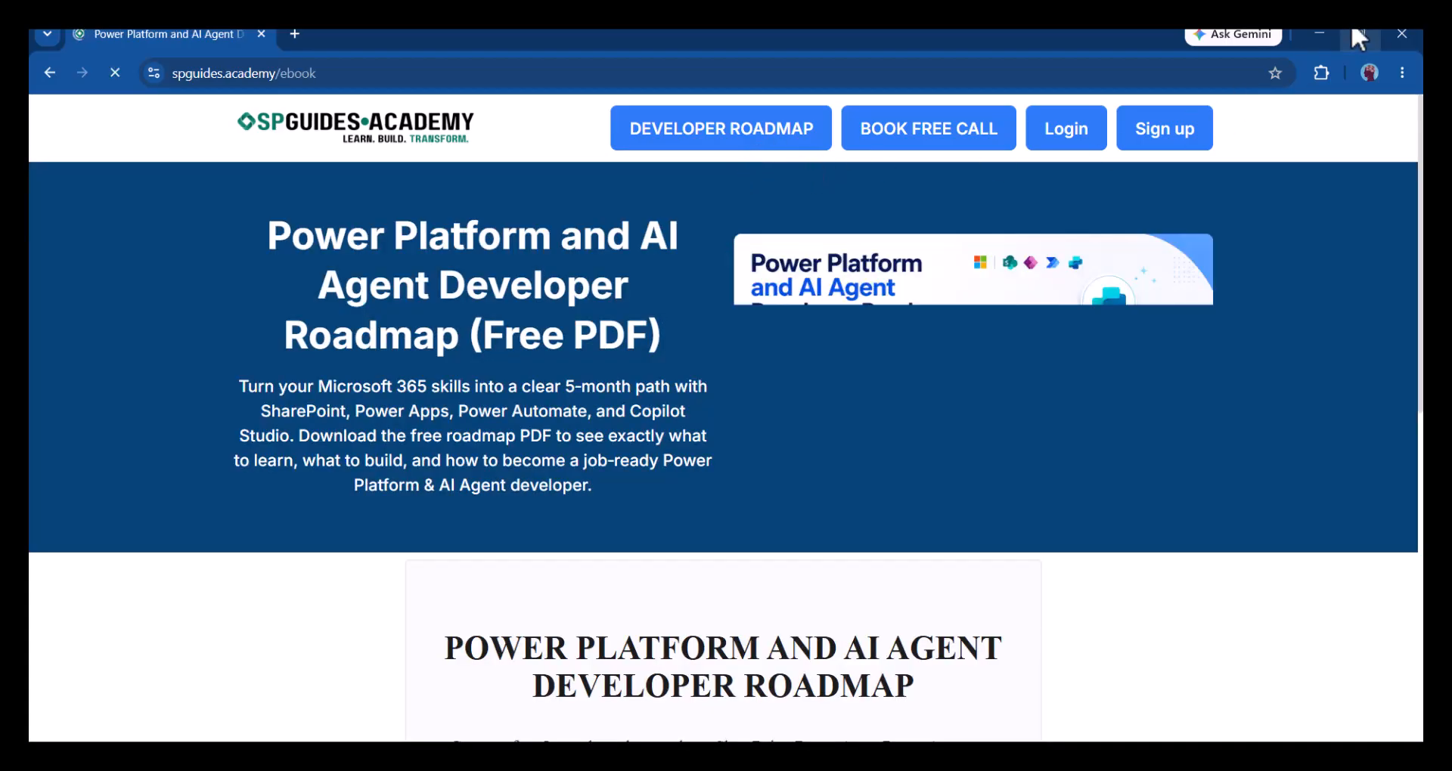
left_click(1320, 34)
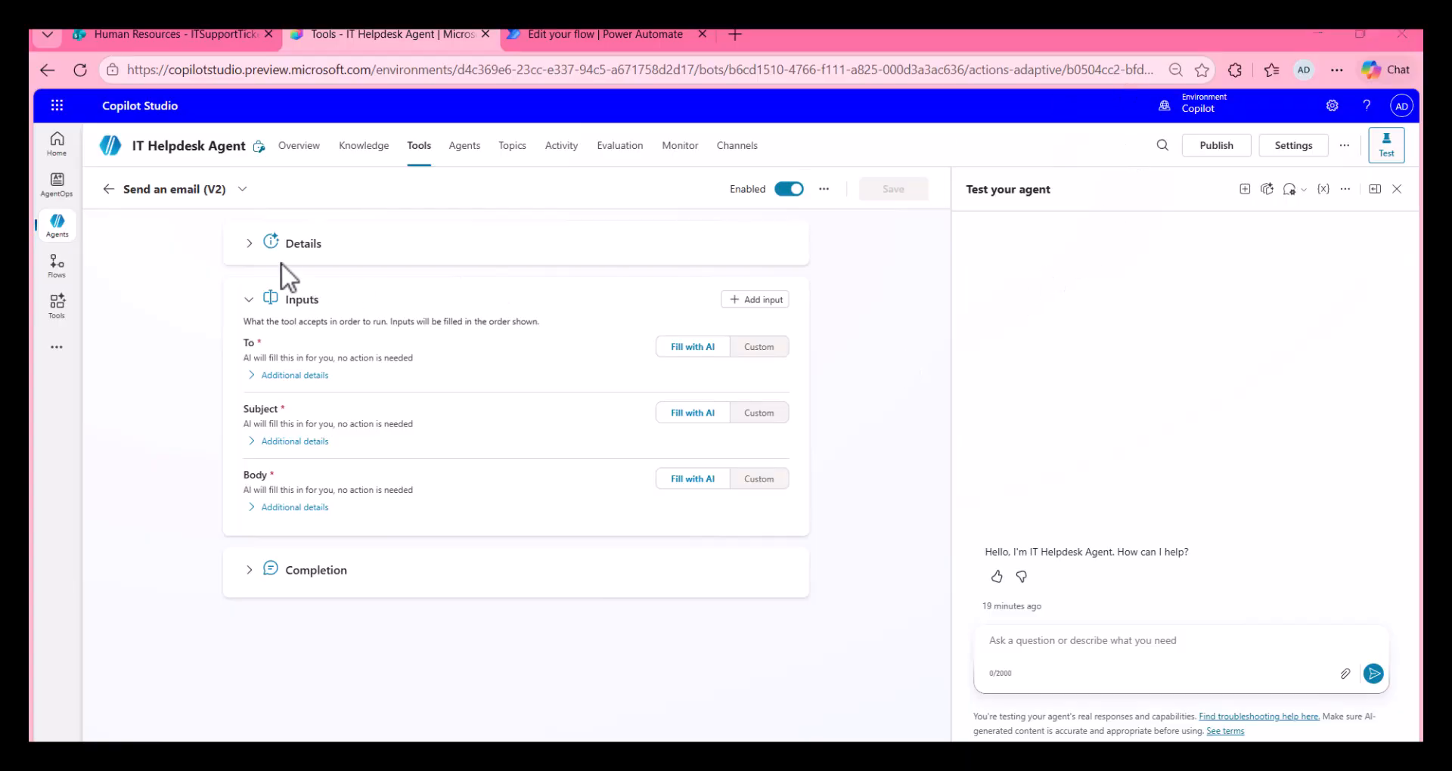
Step: Rename the tool "Acknowledge SharePoint ticket" and set its description to "This tool sends an email acknowledgement that a ticket has been received."
left_click(250, 244)
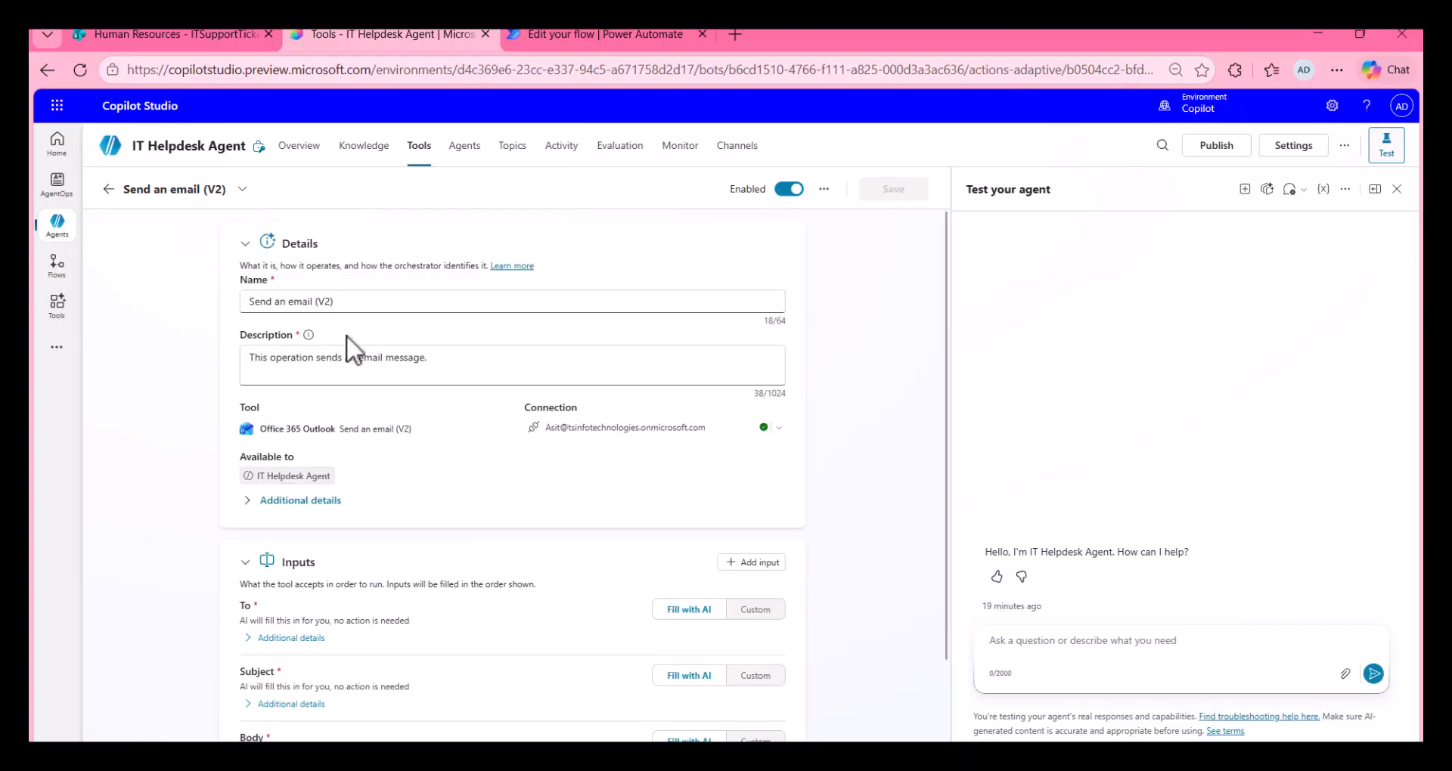
left_click(345, 306)
key("ctrl+a")
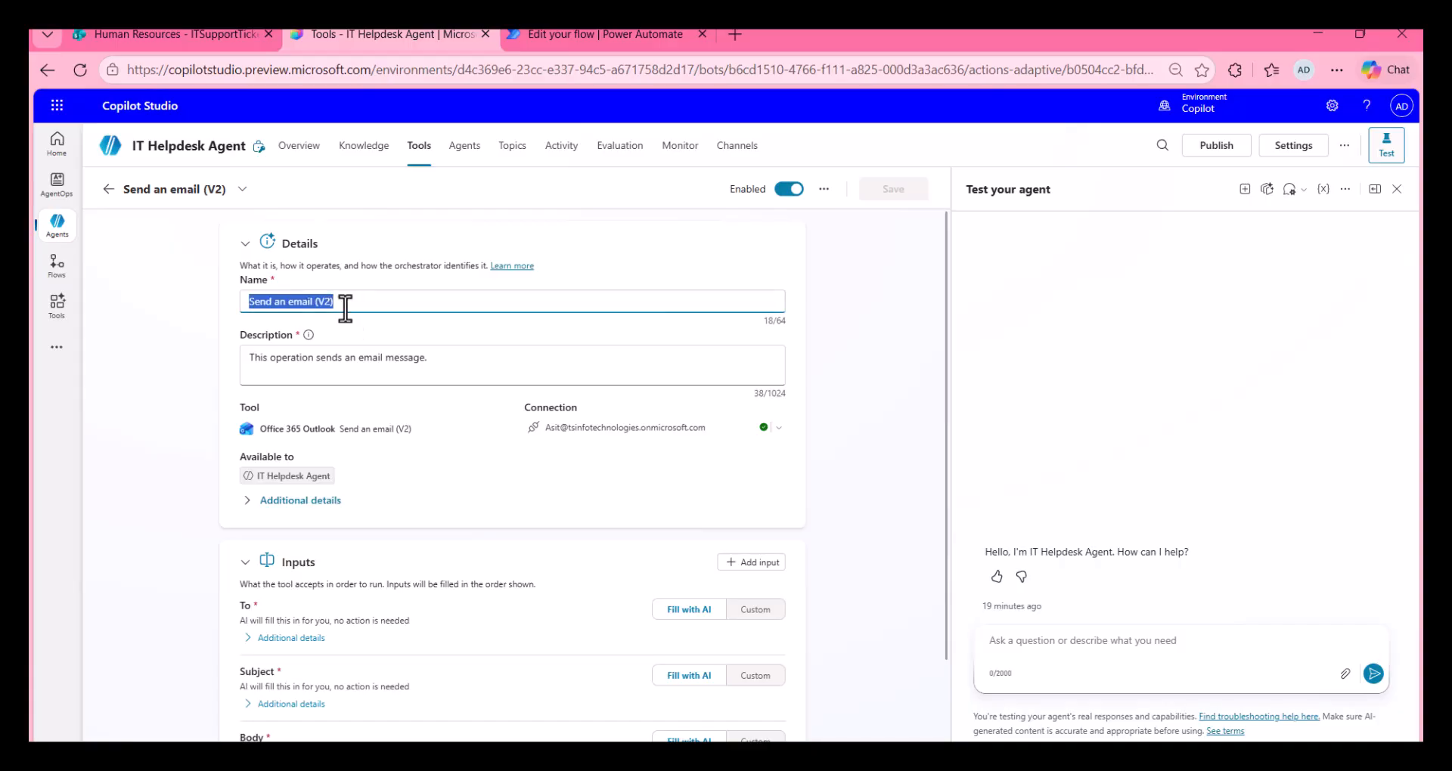
type("Acknowledge SharePoint ticket")
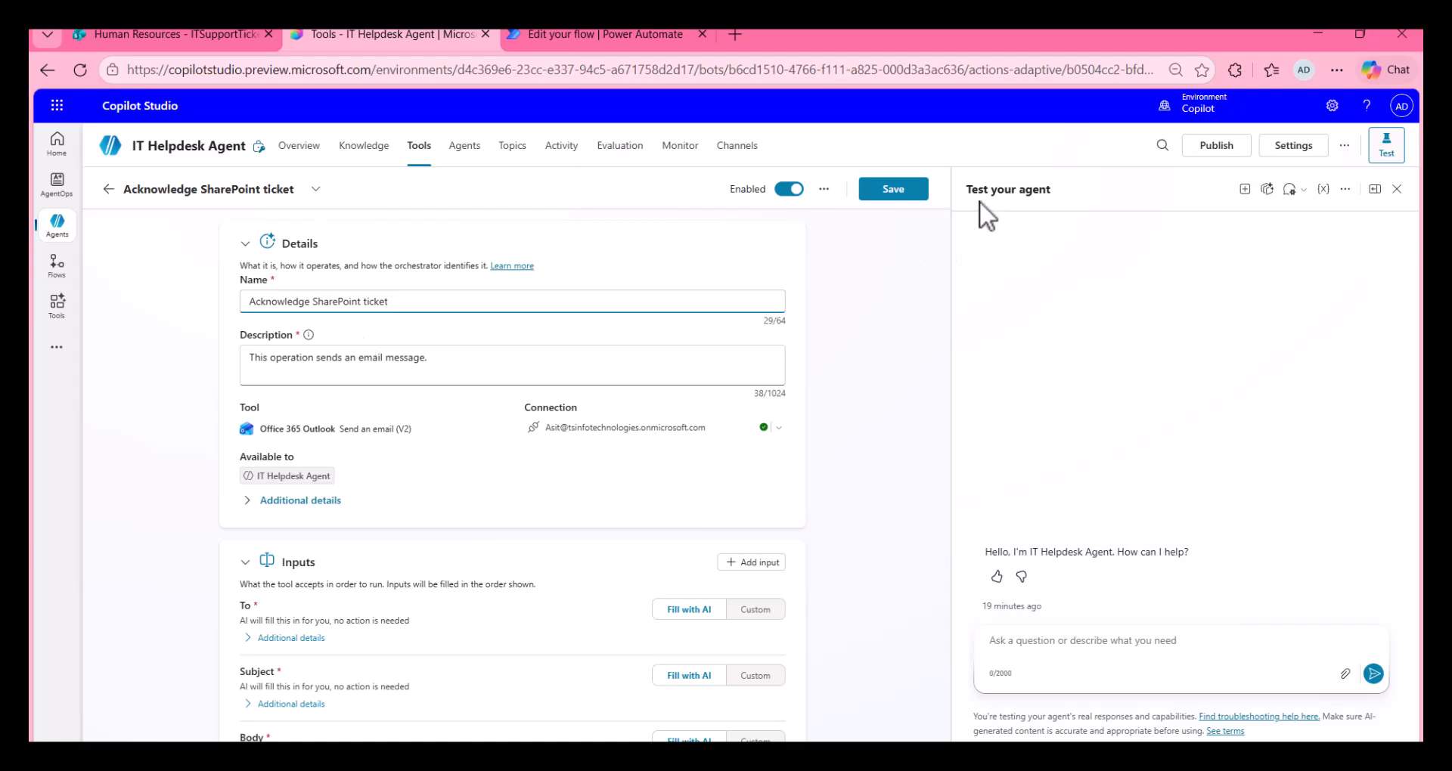
left_click(1122, 72)
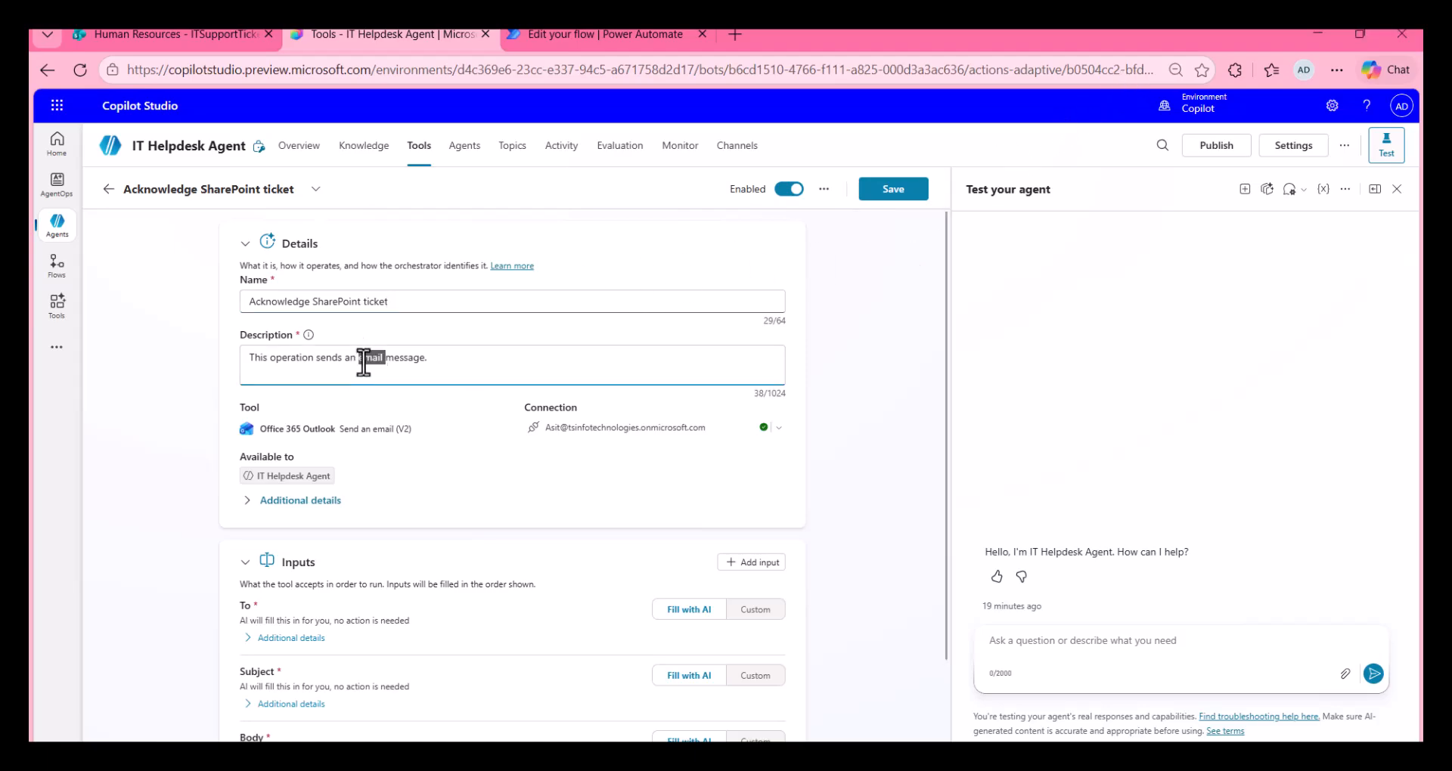
triple_click(364, 359)
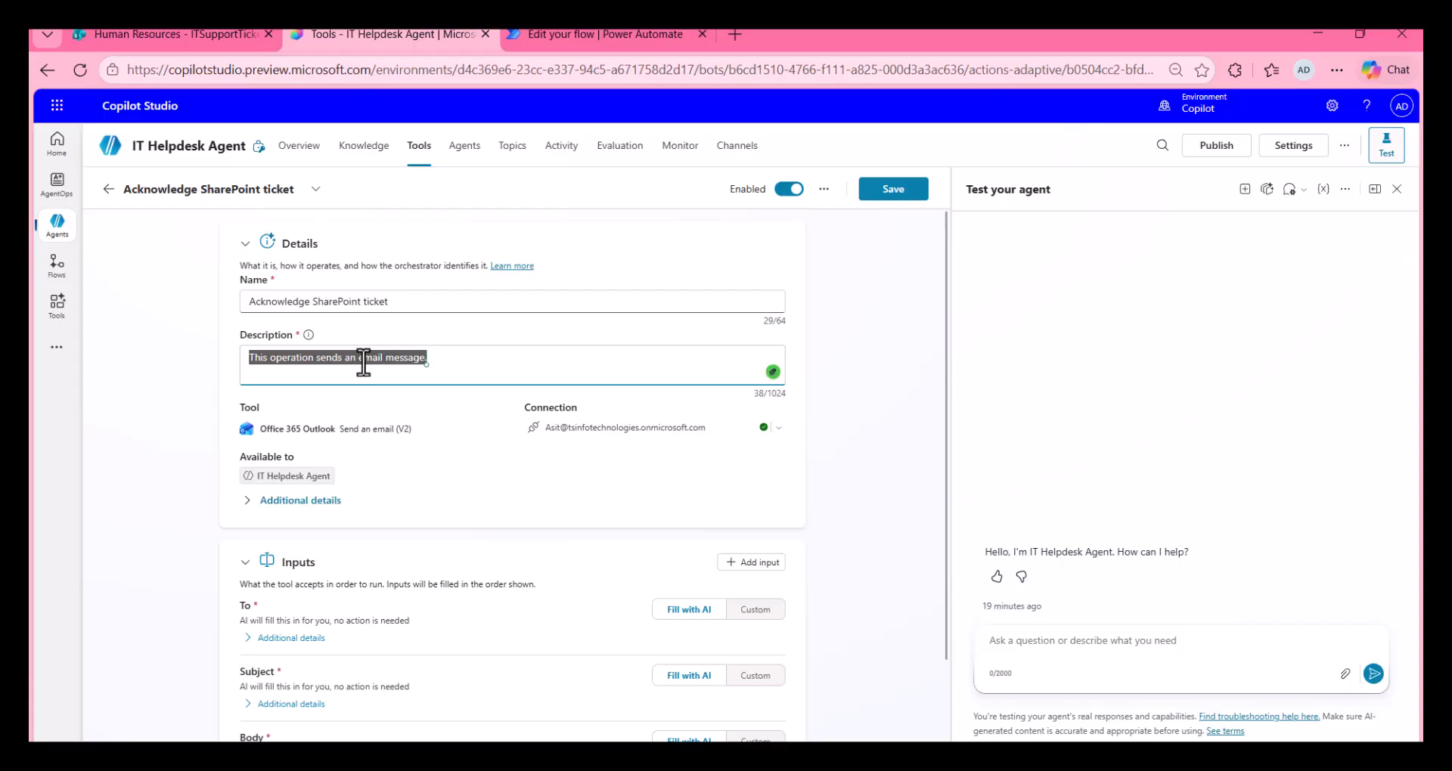
type("This tool sends an email acknowledgement that a ticket has been received.")
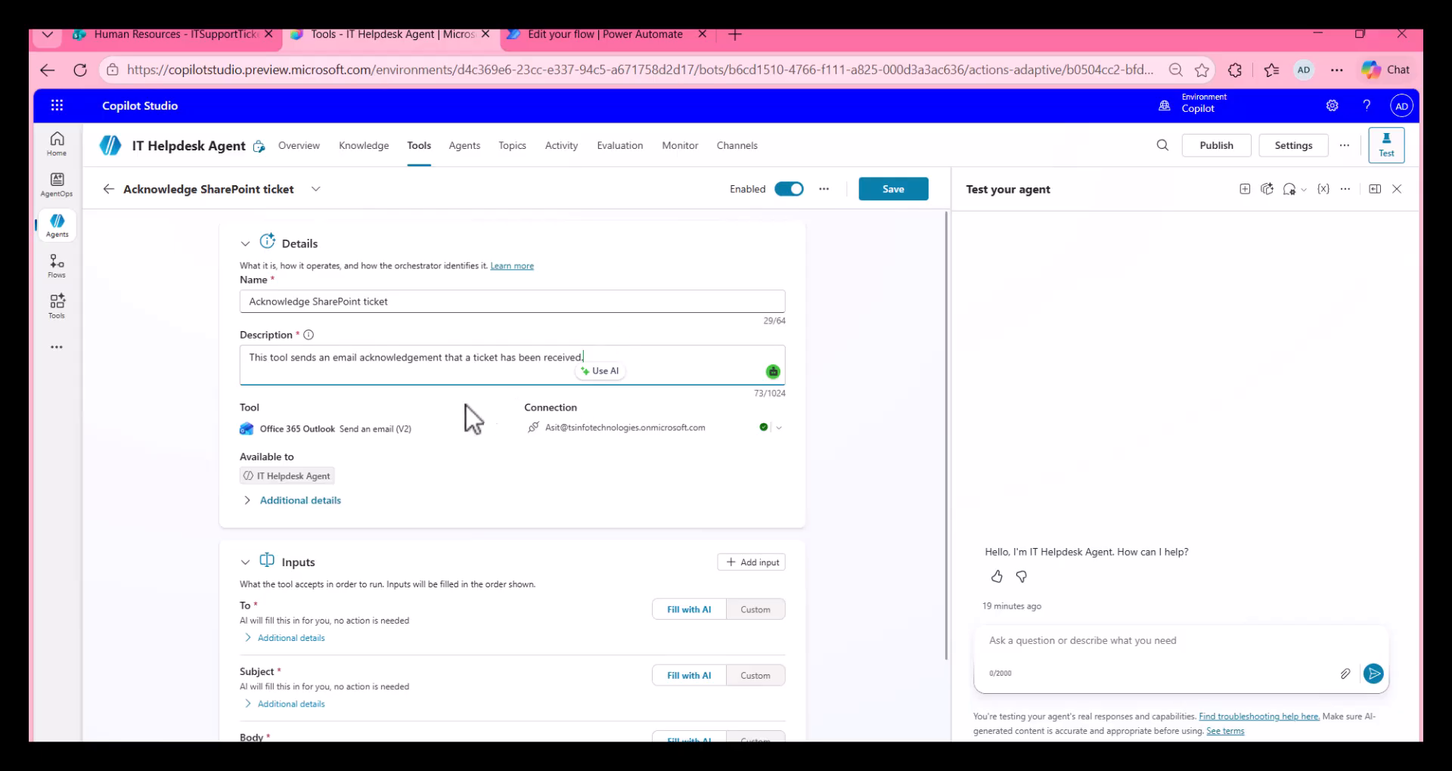
Step: Set the description of the tool's To input to "The email address of the person submitting the SharePoint Ticket"
scroll(454, 438, "down", 2)
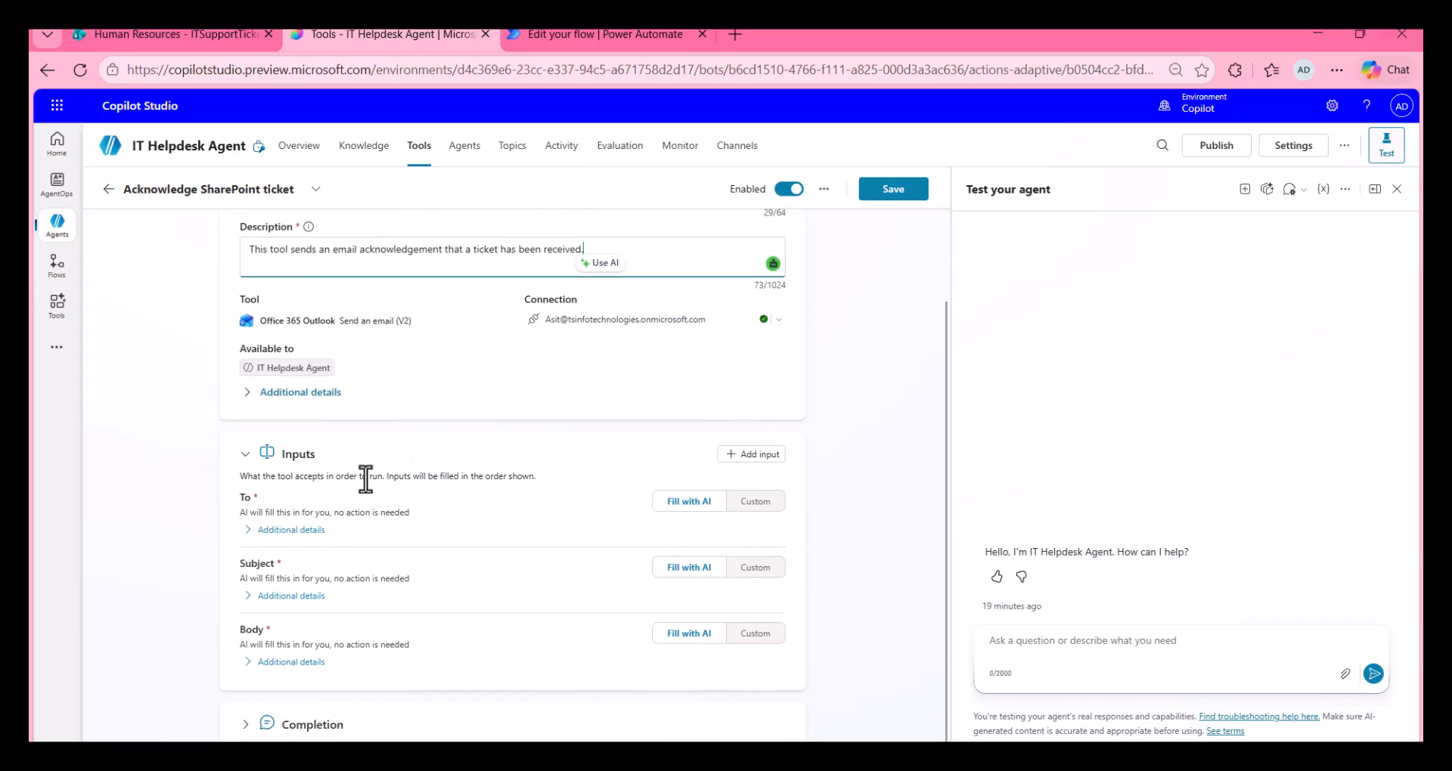
left_click(248, 530)
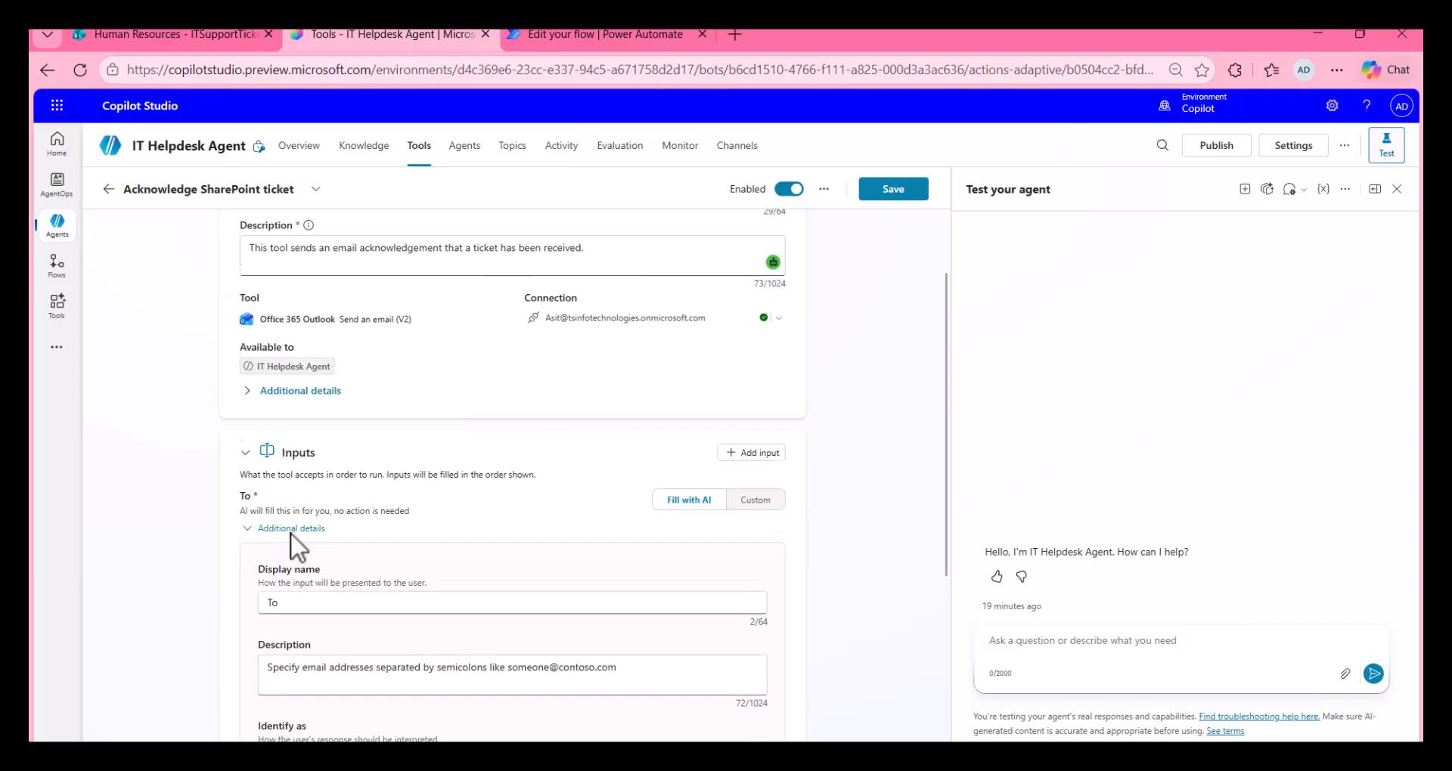
scroll(284, 529, "down", 3)
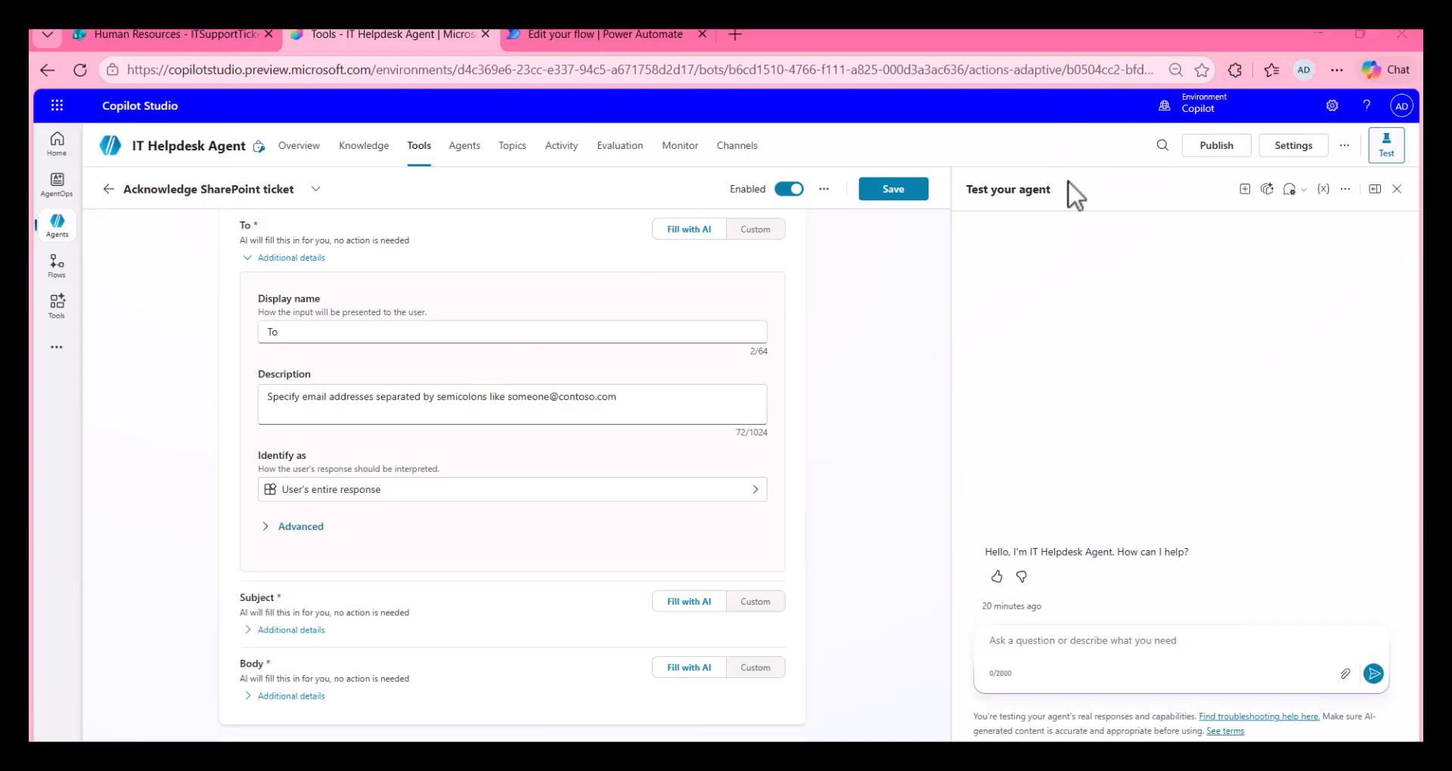
triple_click(364, 400)
key("BackSpace")
type("The email address of the person submitting the SharePoint Ticket")
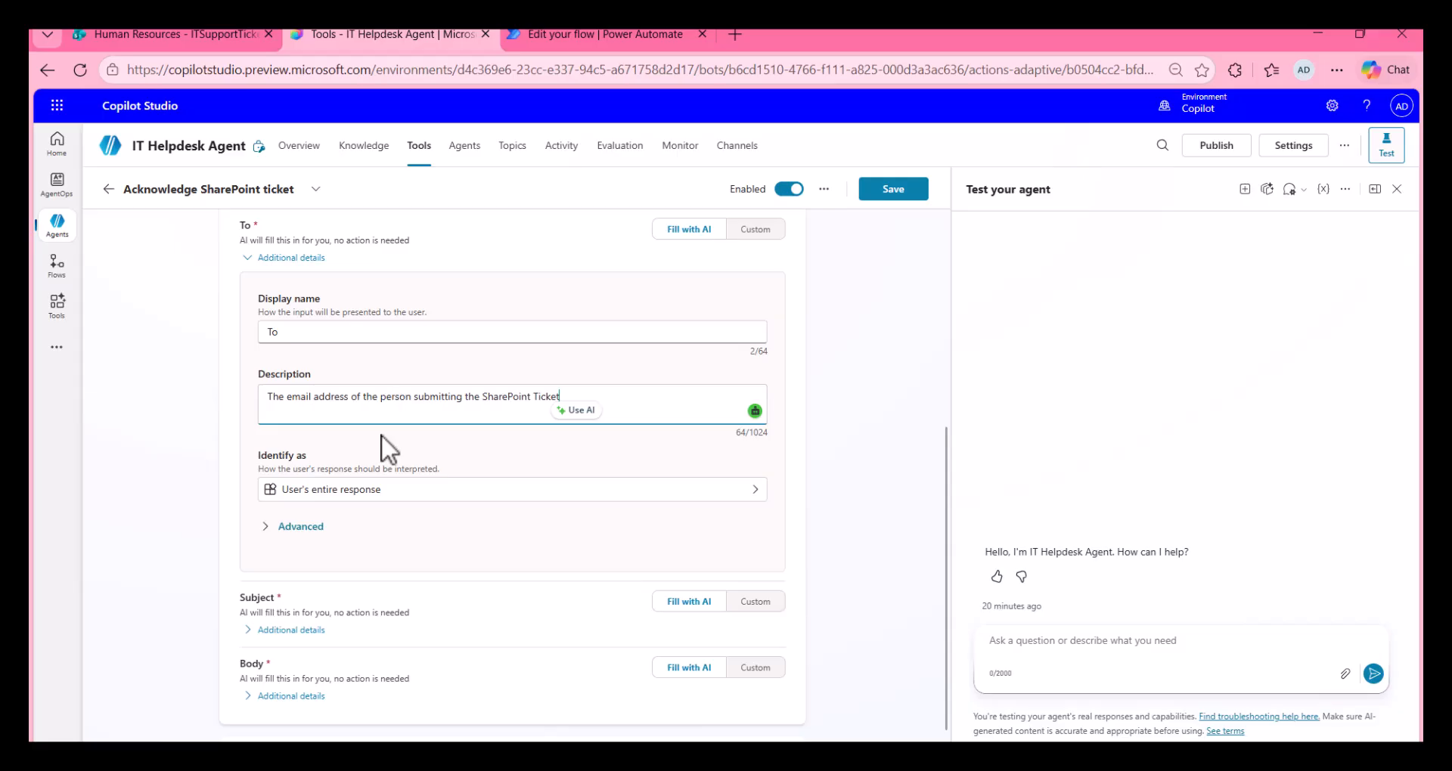
Step: Set the To input to be identified as the Email entity
left_click(424, 500)
scroll(462, 398, "down", 4)
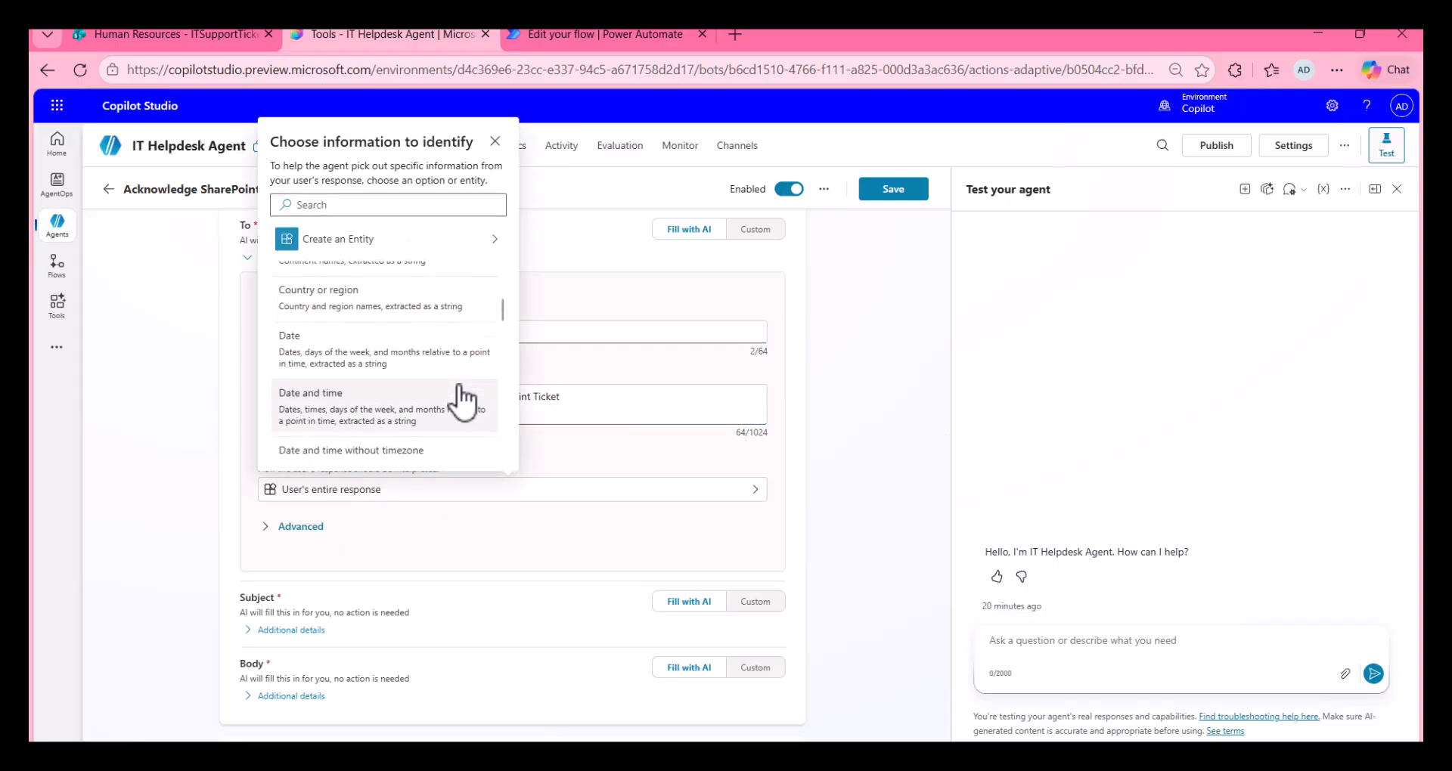
scroll(453, 401, "down", 3)
left_click(382, 371)
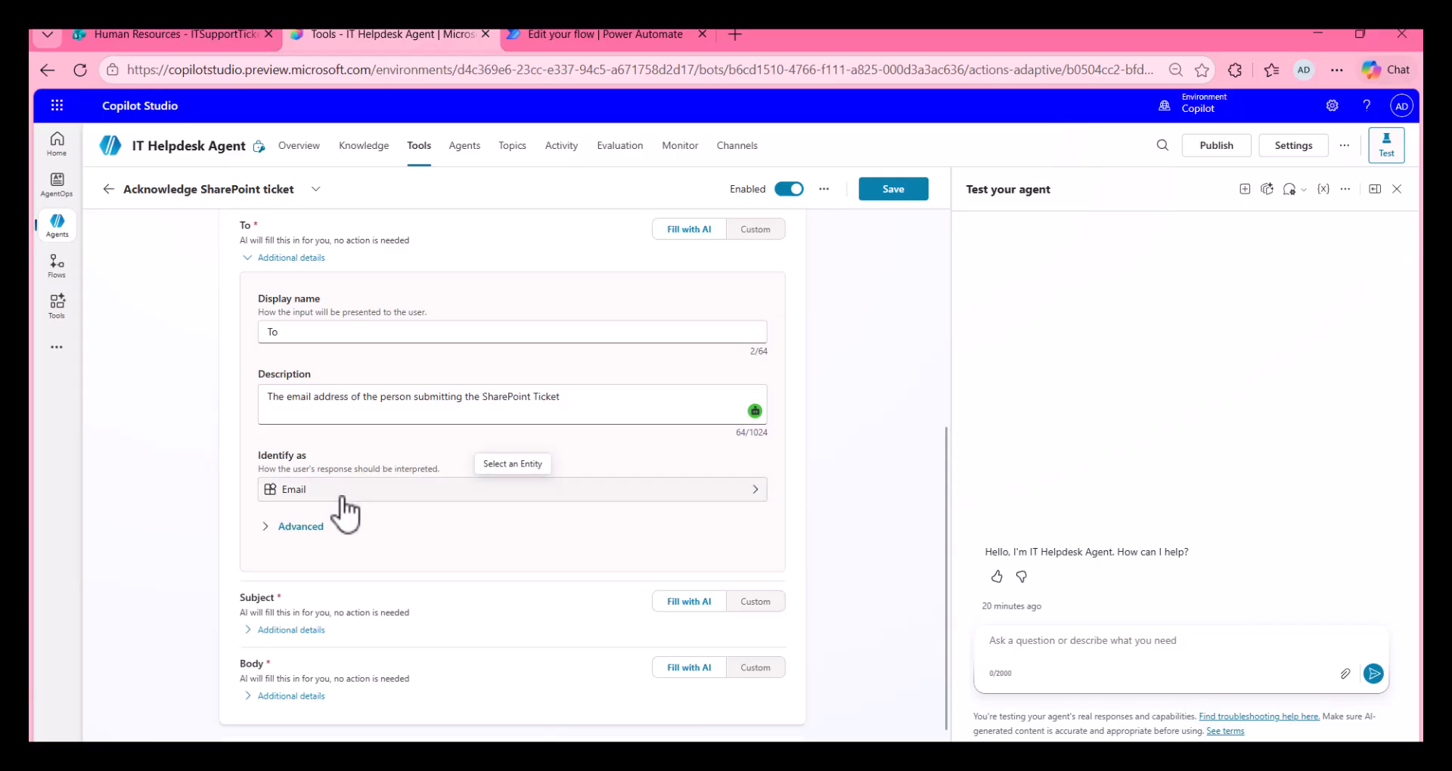
Step: Set the Body input's description to "An acknowledgement that the Ticket was received, and we aim to respond within 3 working days." and save the tool
left_click(249, 630)
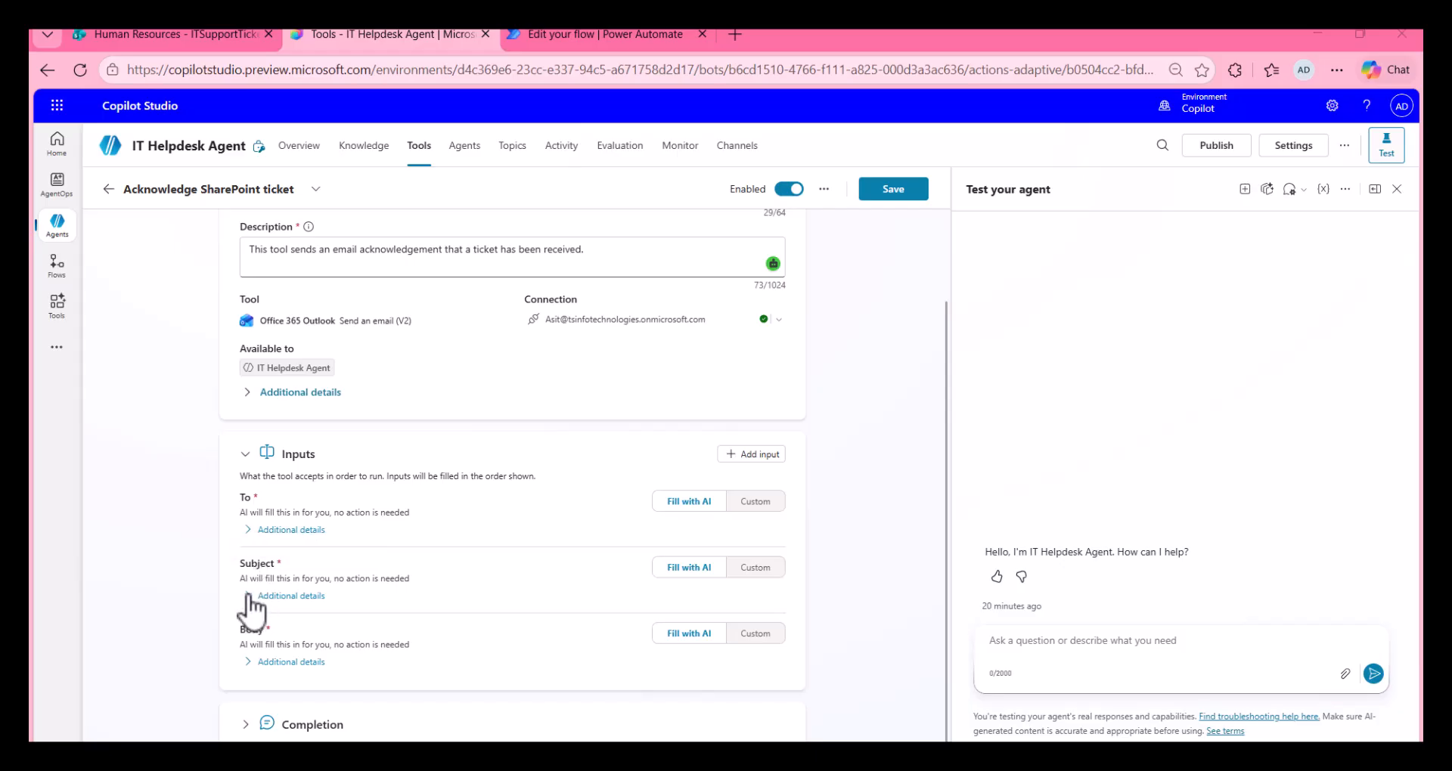
left_click(248, 663)
scroll(277, 649, "down", 3)
left_click(356, 527)
key("ctrl+a")
type("An acknowledgement that the Ticket was received, and we aim to respond within 3 working days.")
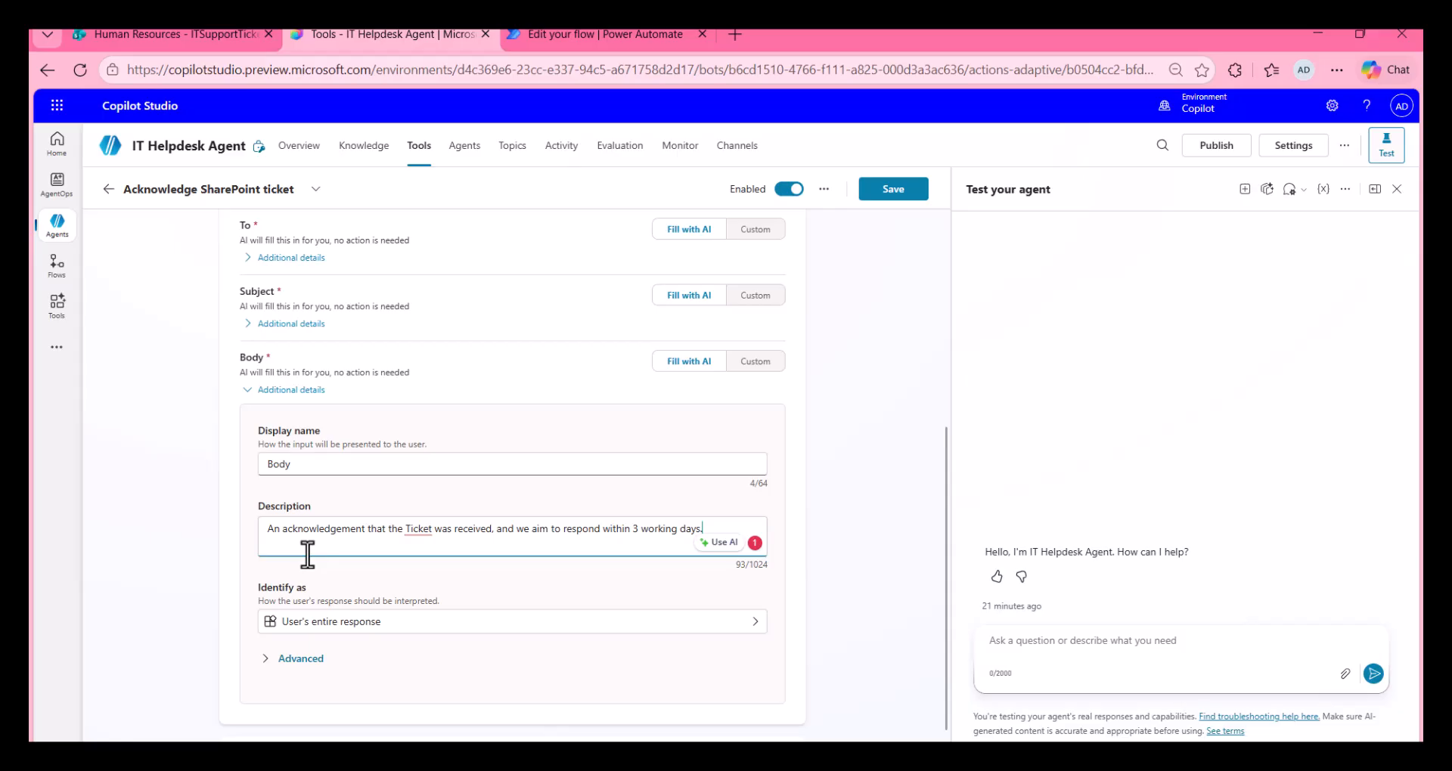
left_click(250, 391)
left_click(888, 189)
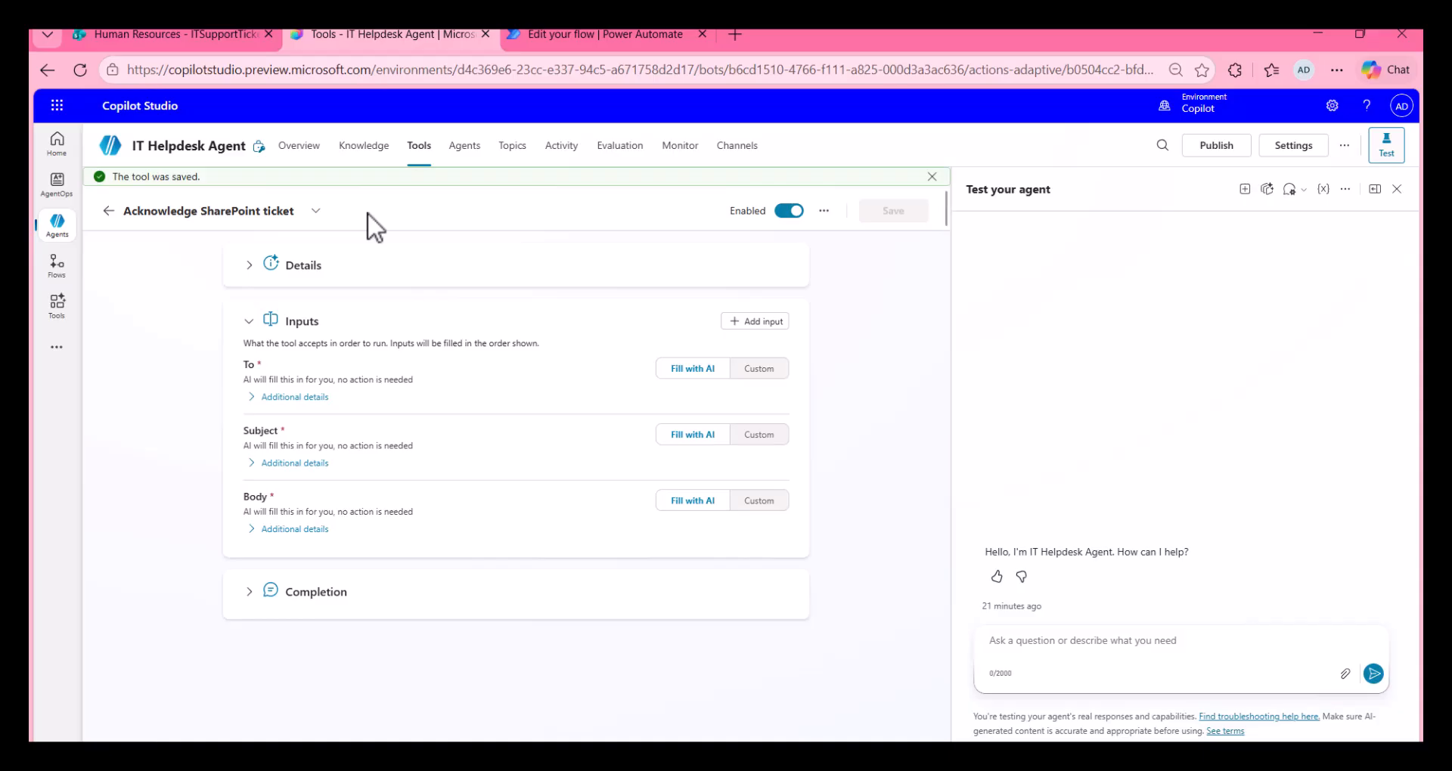
Step: Open the test for the "When an item is created" trigger from the agent's overview
left_click(298, 146)
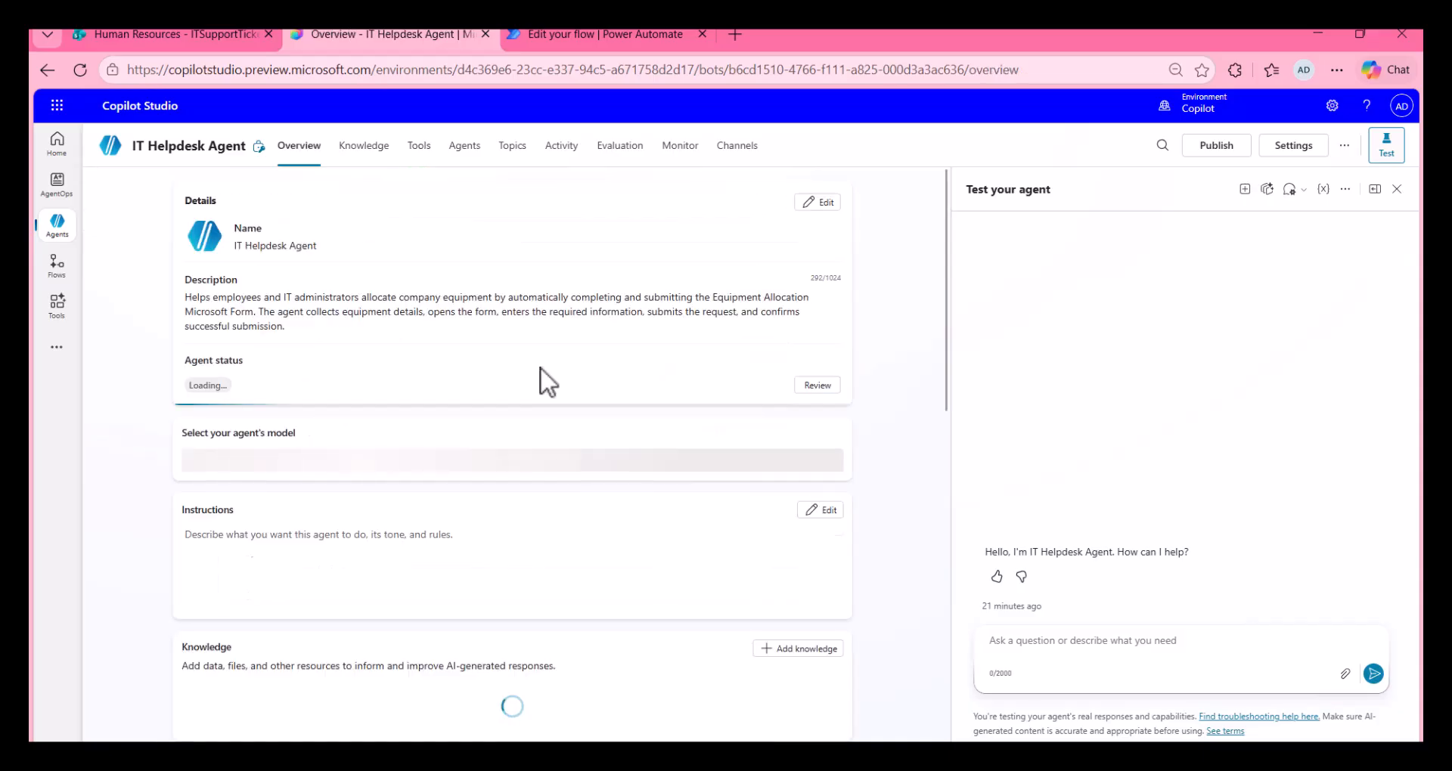
scroll(540, 375, "down", 1)
scroll(540, 375, "down", 2)
scroll(540, 375, "down", 3)
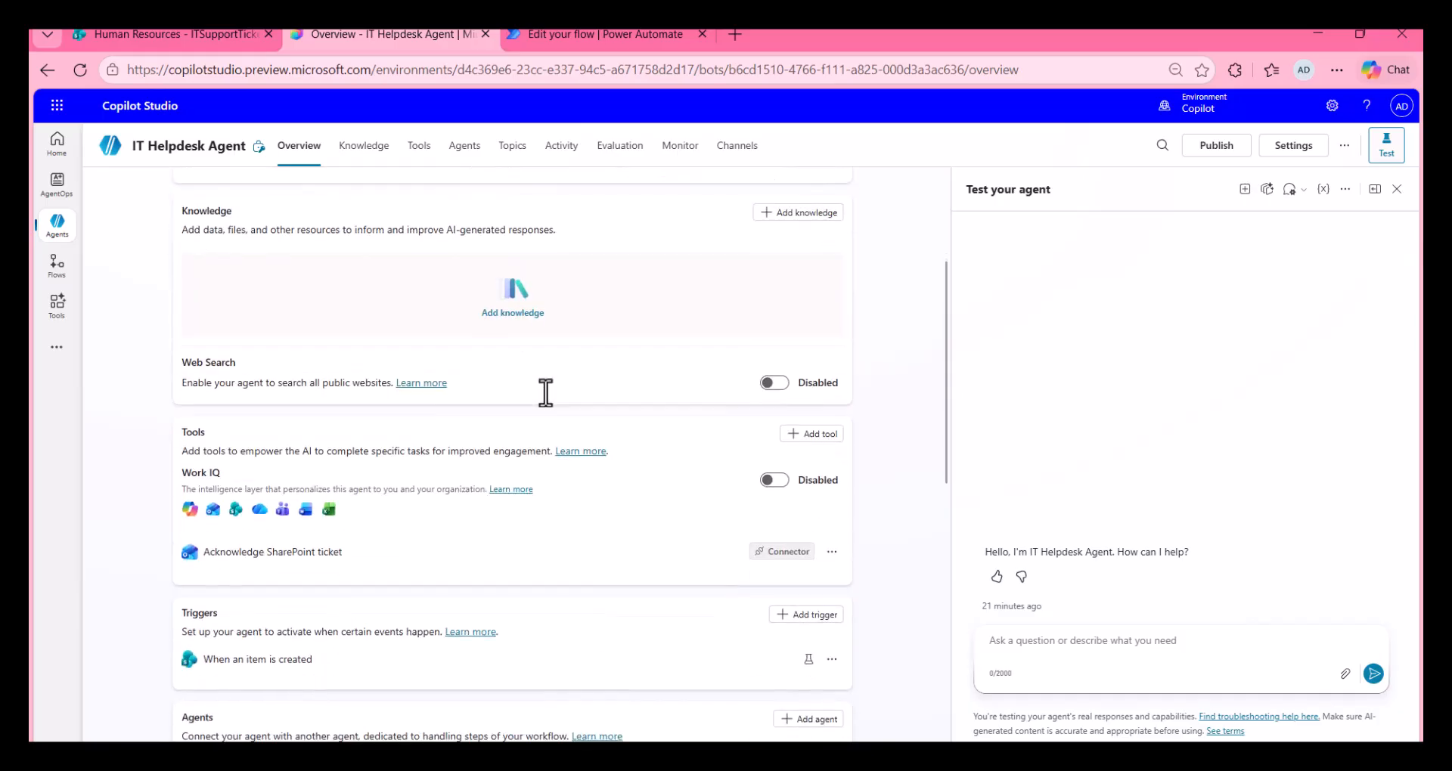
left_click(808, 659)
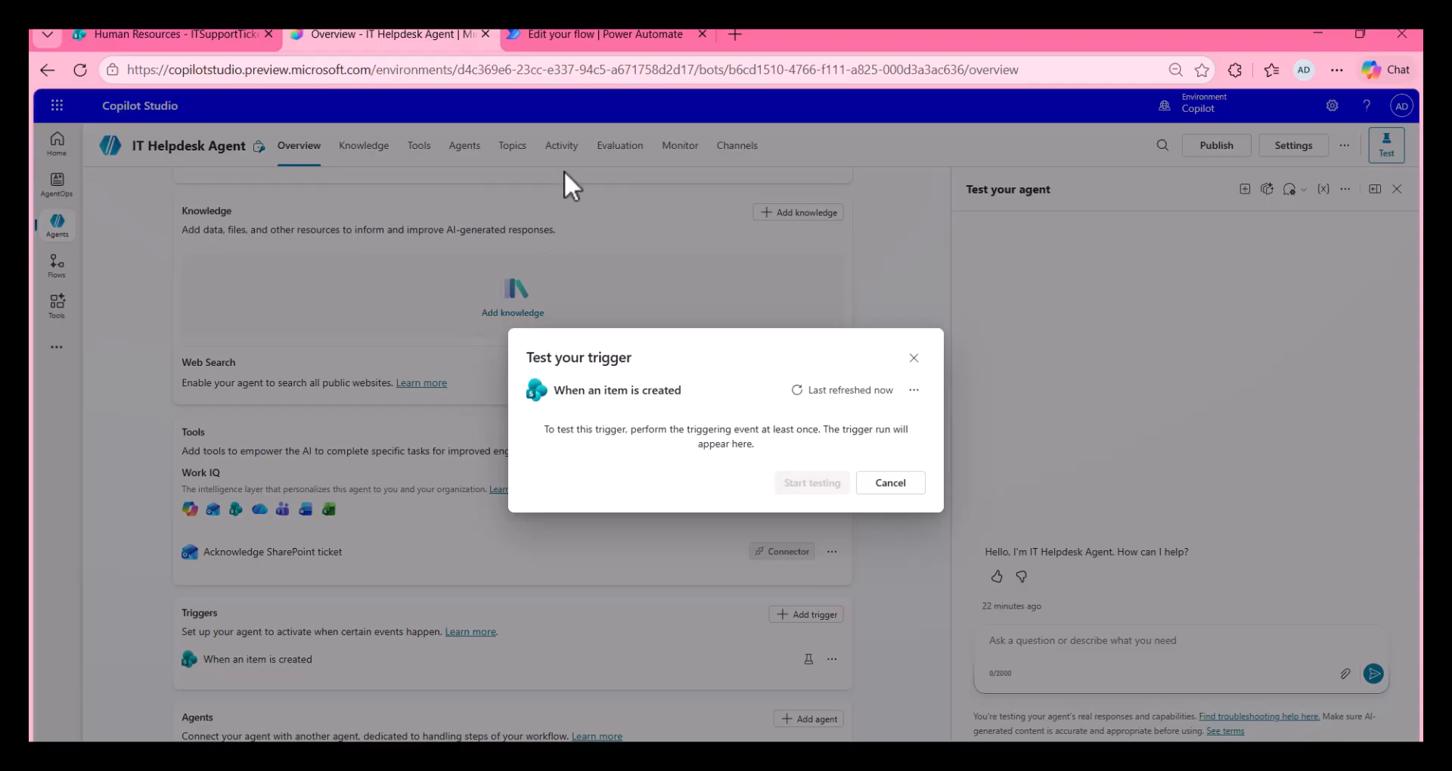
Step: In SharePoint's IT Support Tickets list, add a Normal-priority ticket titled "Unable to connect Server" with description "Unable to connect to corporate Server after recent update."
left_click(193, 34)
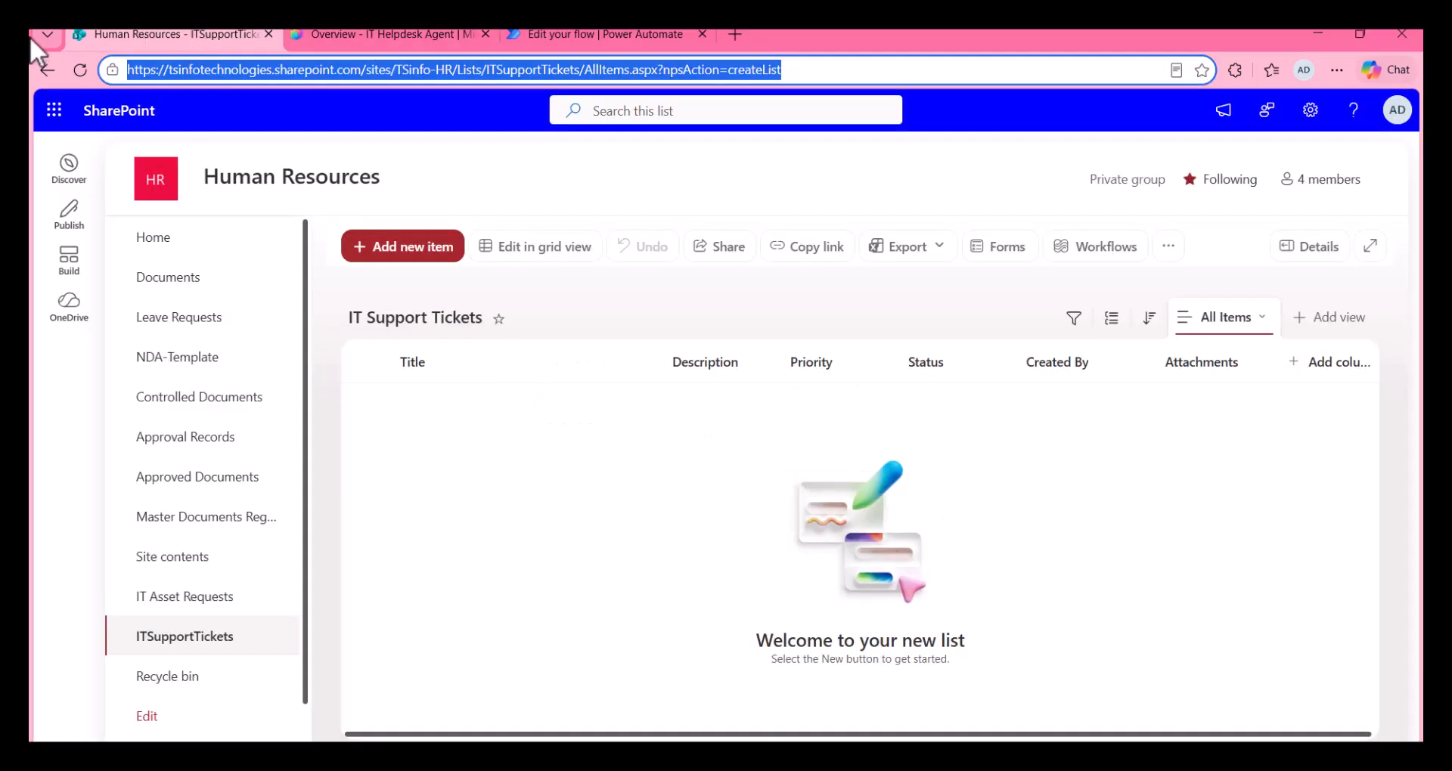
left_click(77, 78)
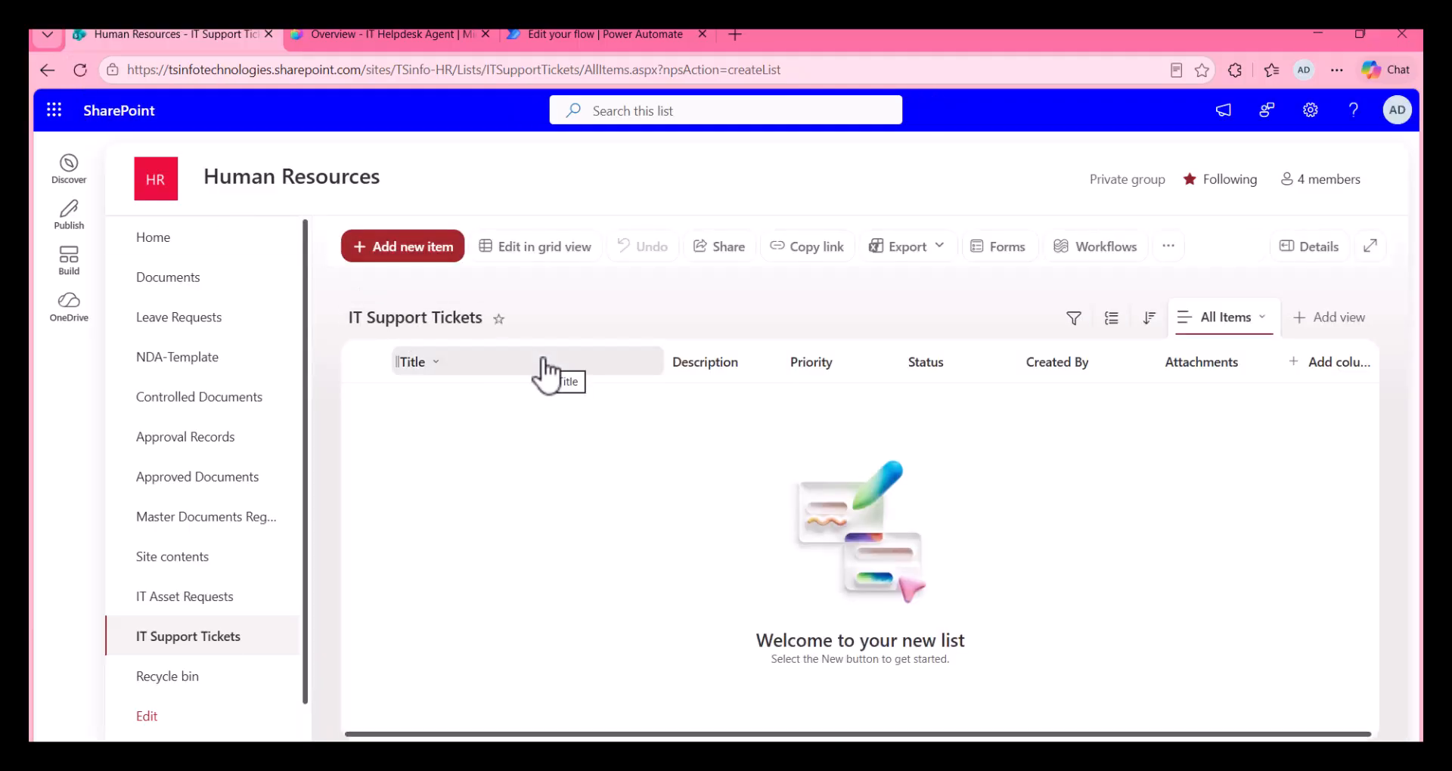
left_click(447, 244)
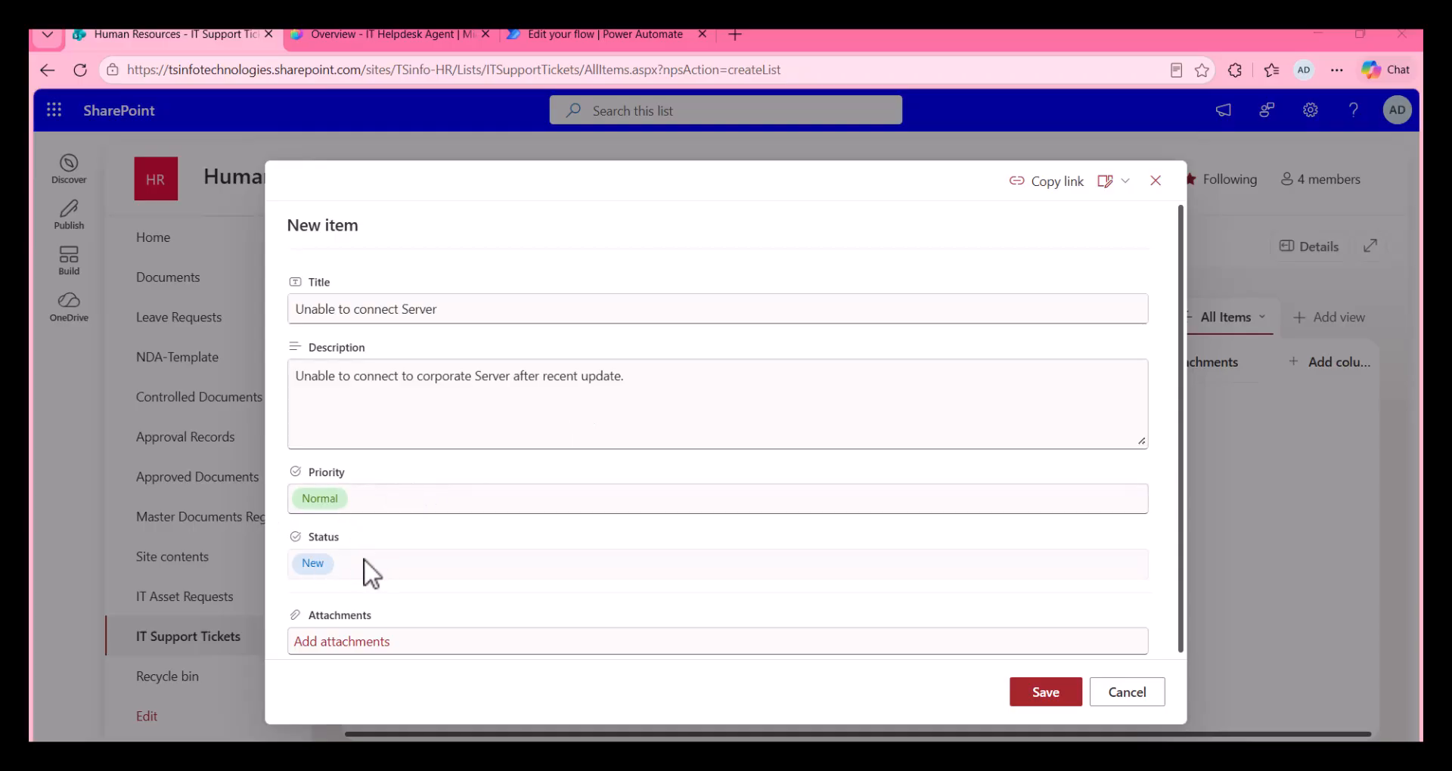
left_click(1044, 700)
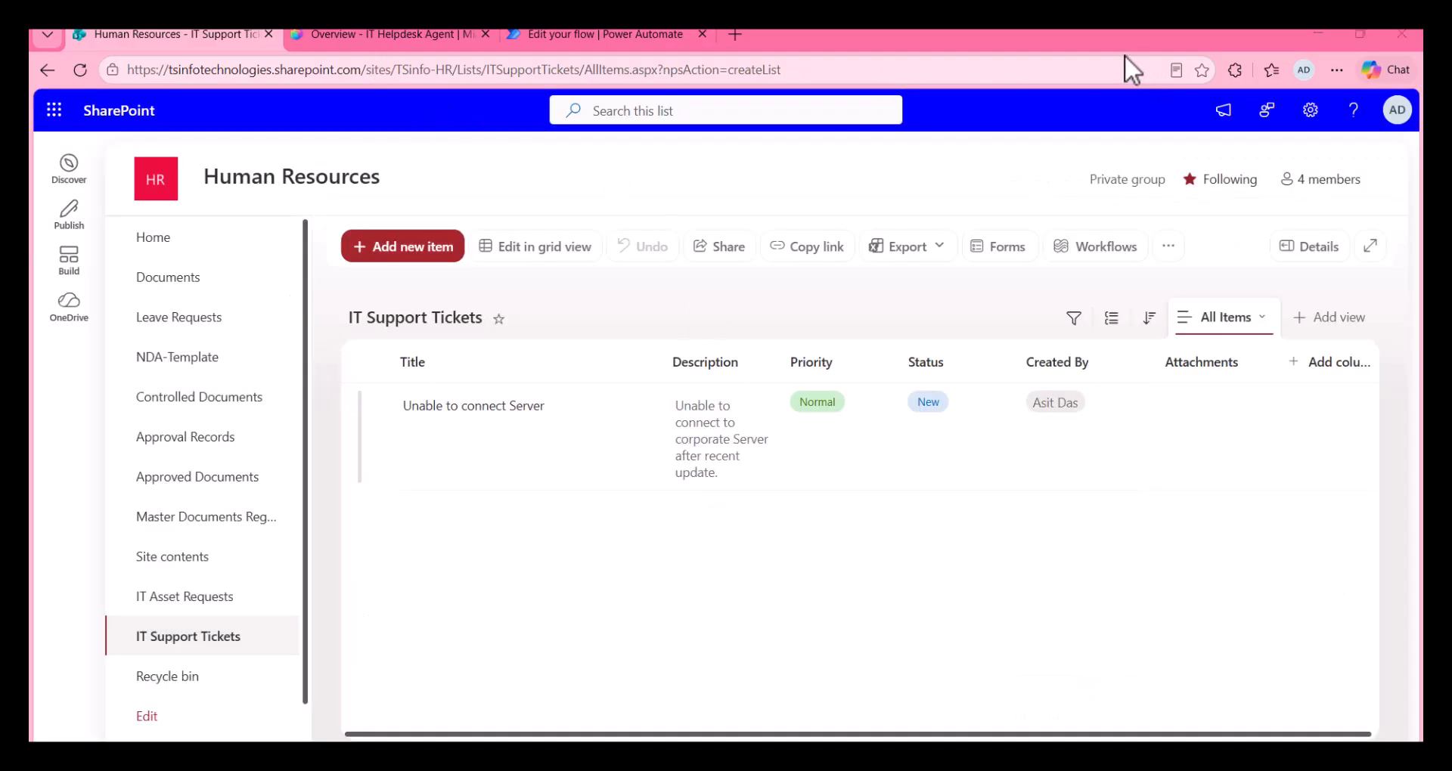
Step: Back in Copilot Studio, test the trigger with the refreshed 07 Jul, 10:28 am run and allow the Office 365 Outlook connection
left_click(446, 34)
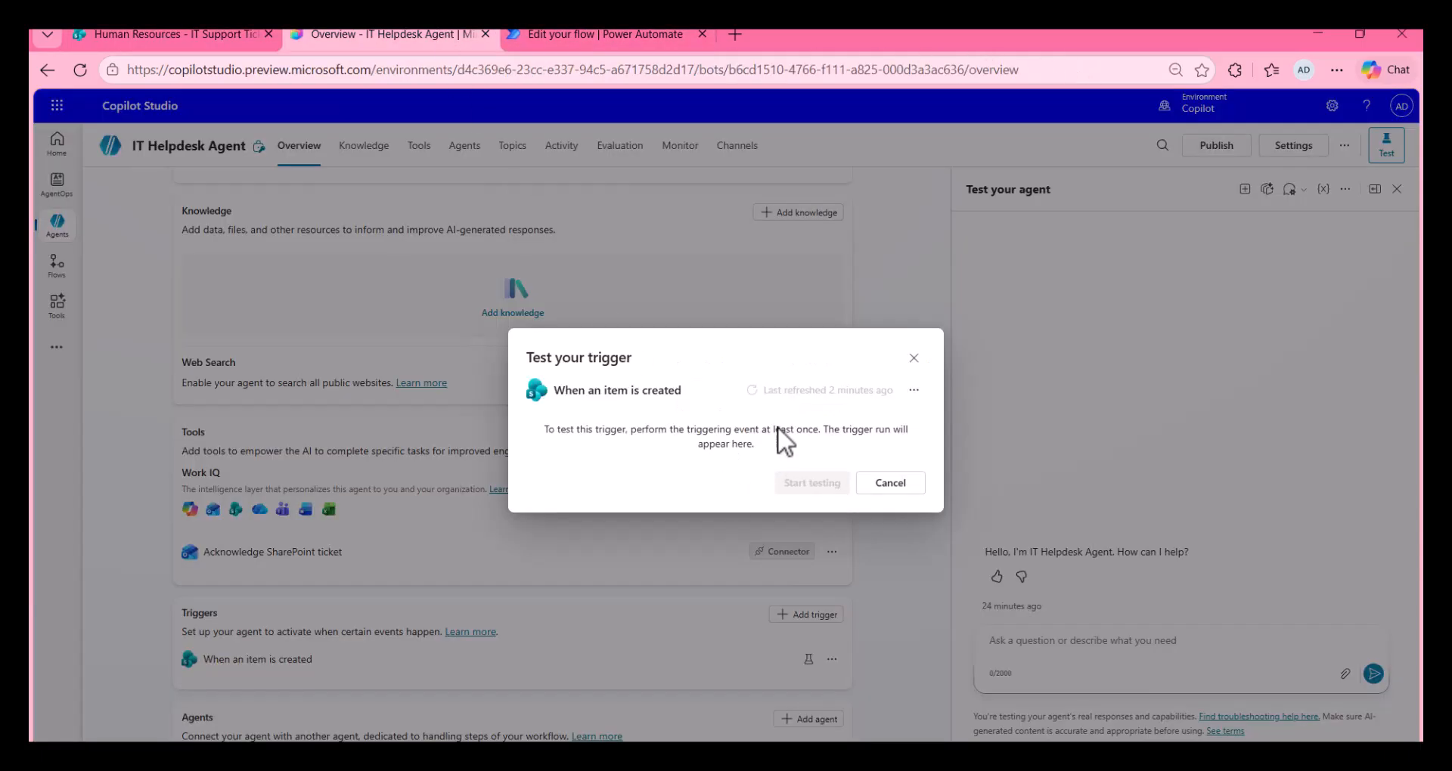
left_click(794, 393)
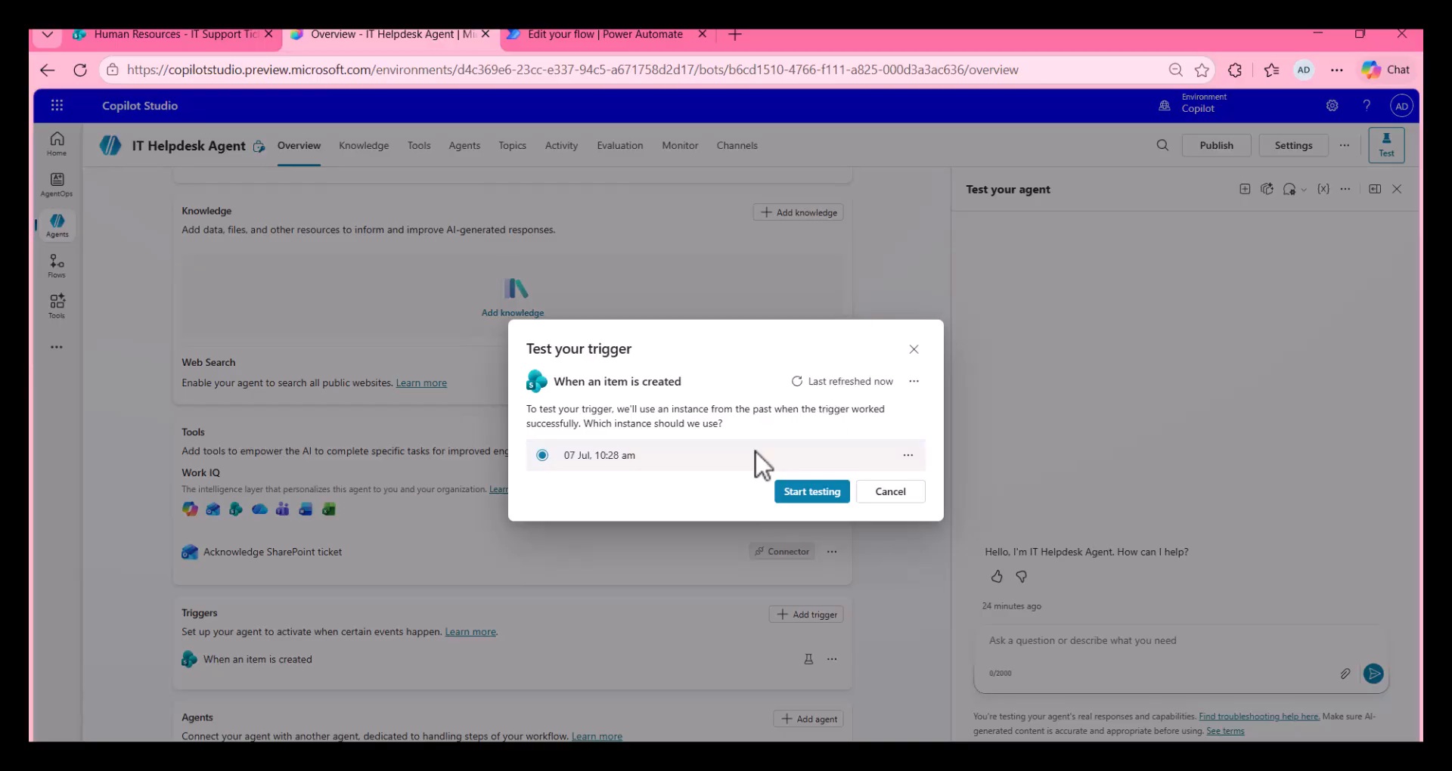
left_click(801, 490)
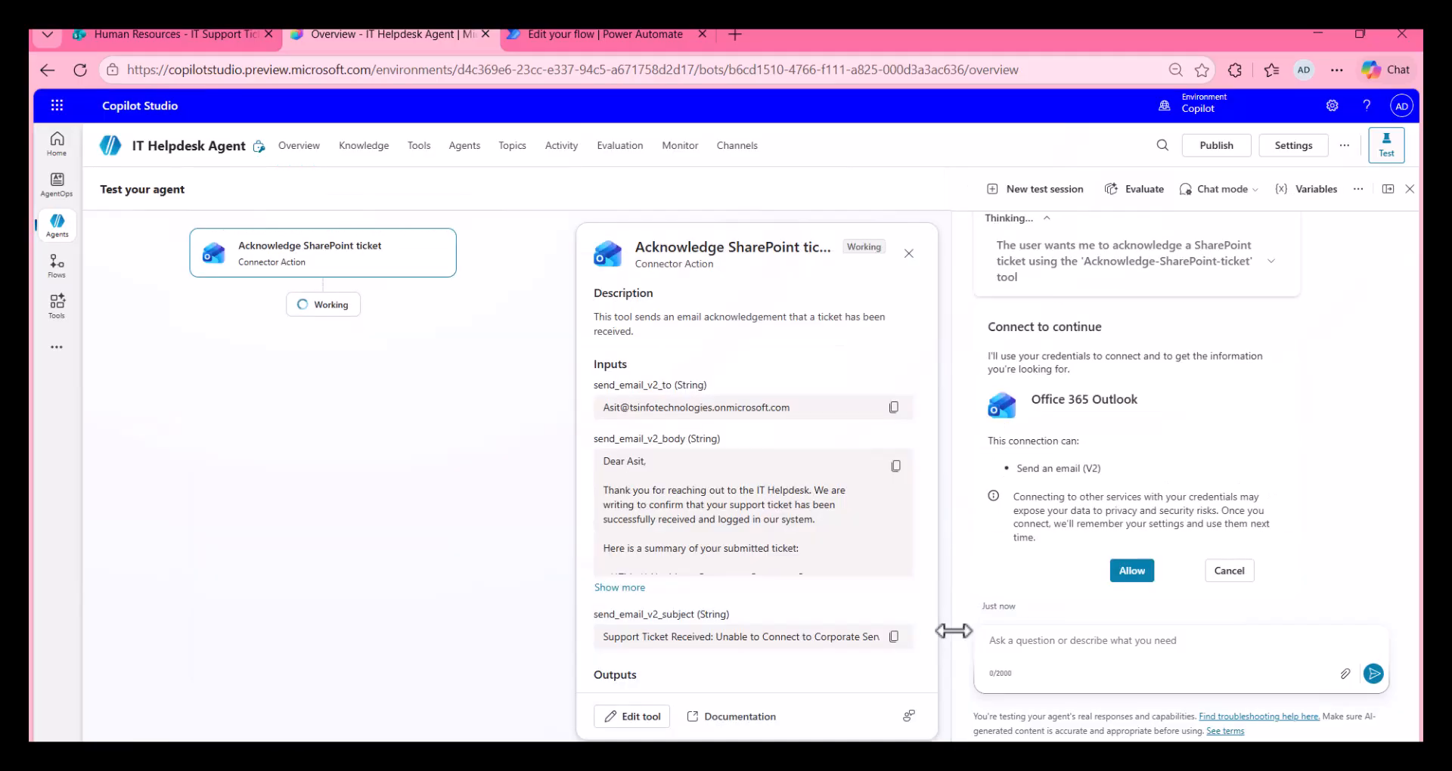
left_click(1126, 574)
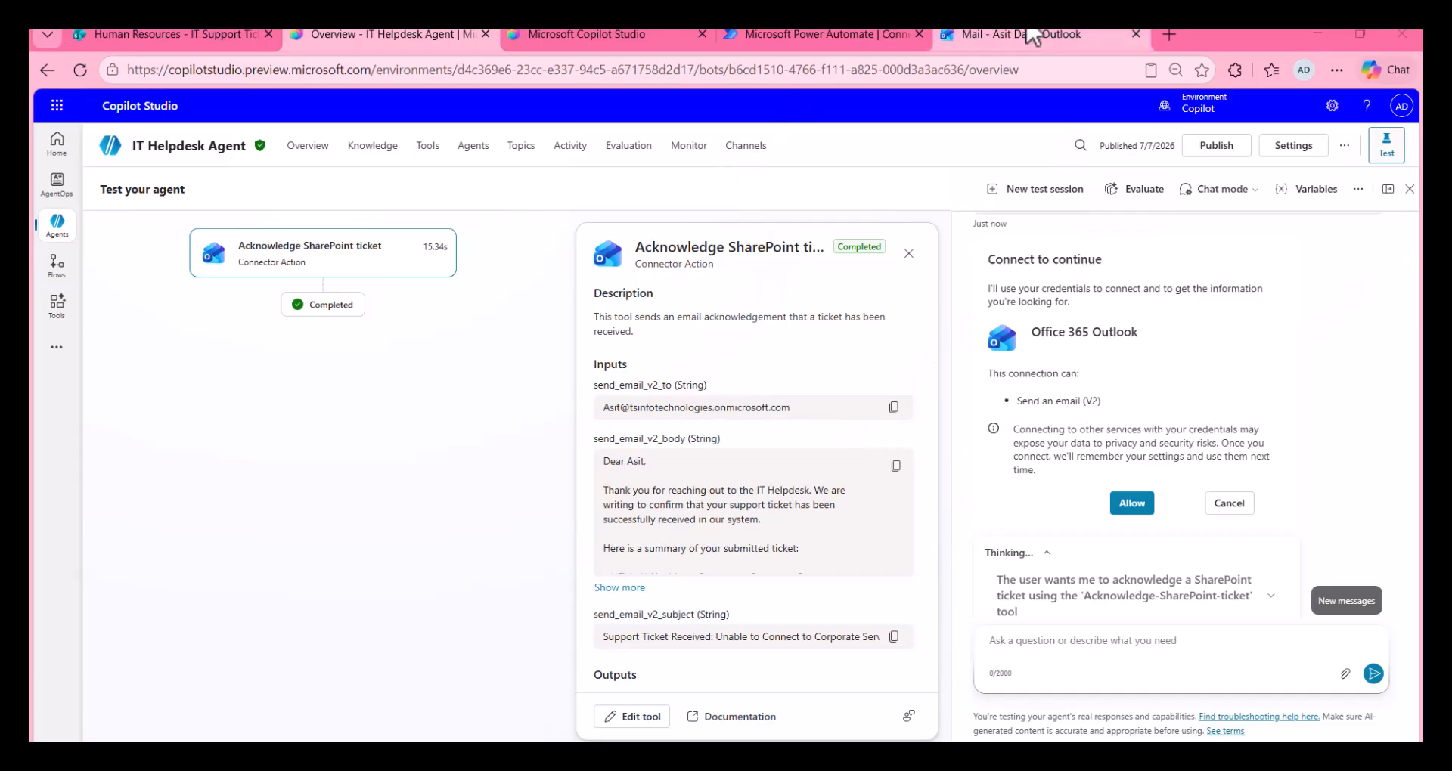
Step: Read the "Support Ticket Received" acknowledgement email in Outlook and return to the agent test in Copilot Studio
left_click(1030, 33)
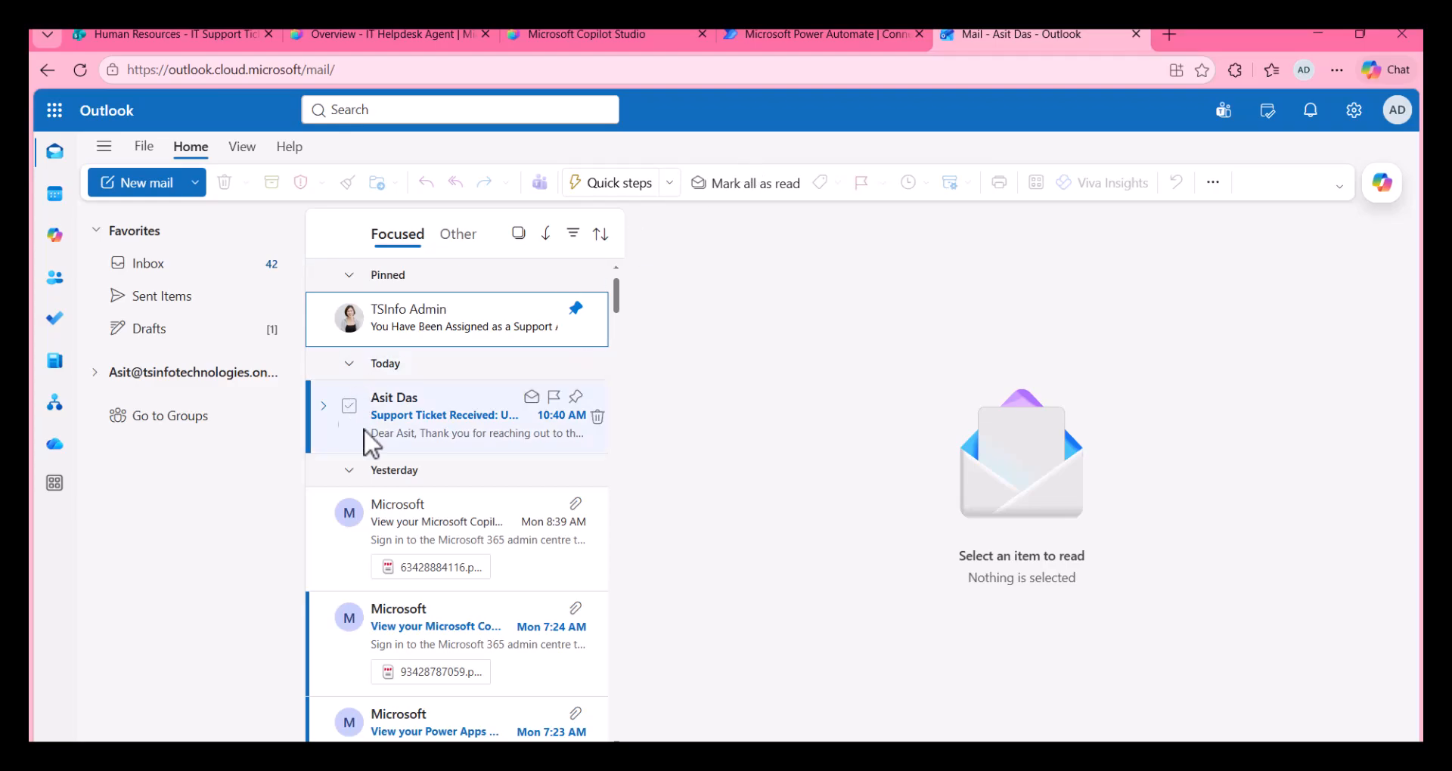
left_click(425, 435)
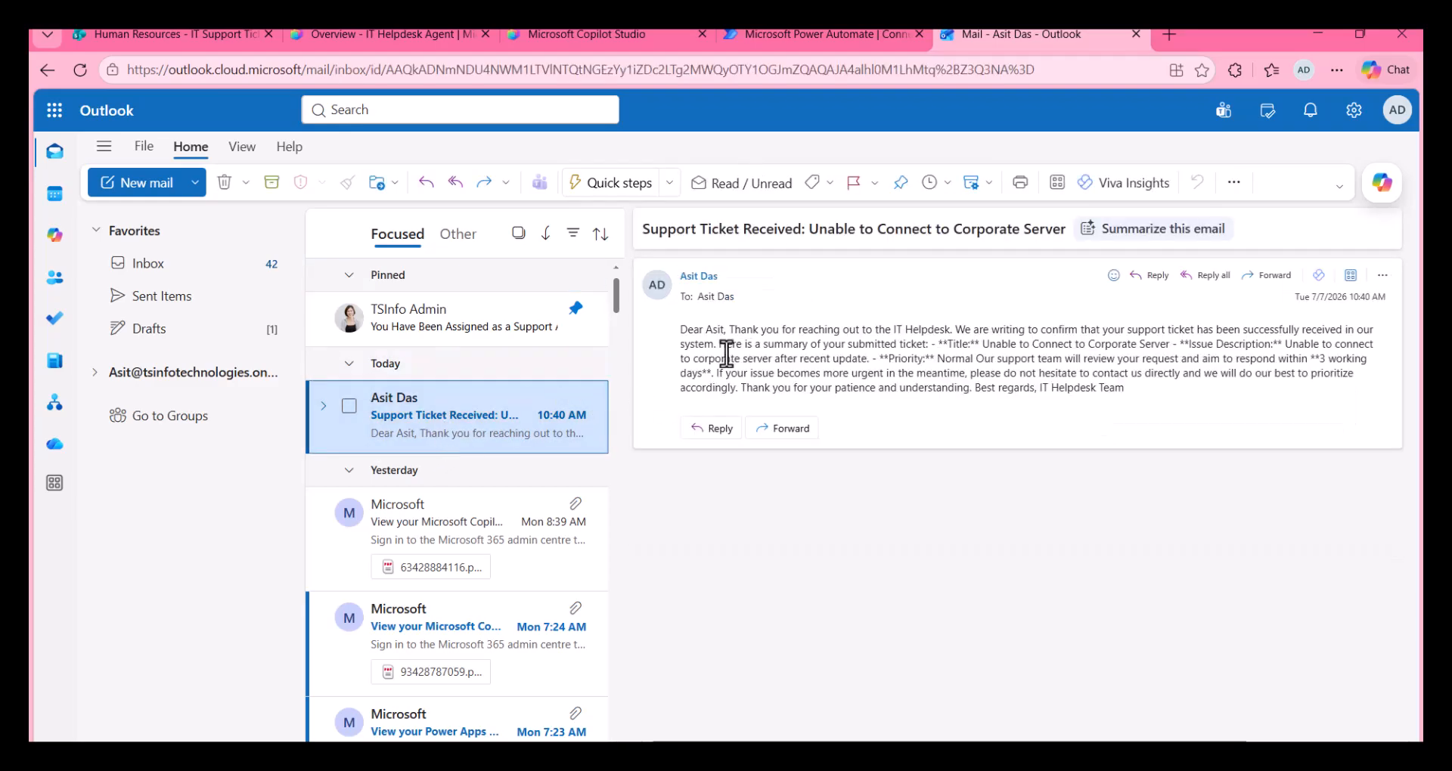
left_click(411, 34)
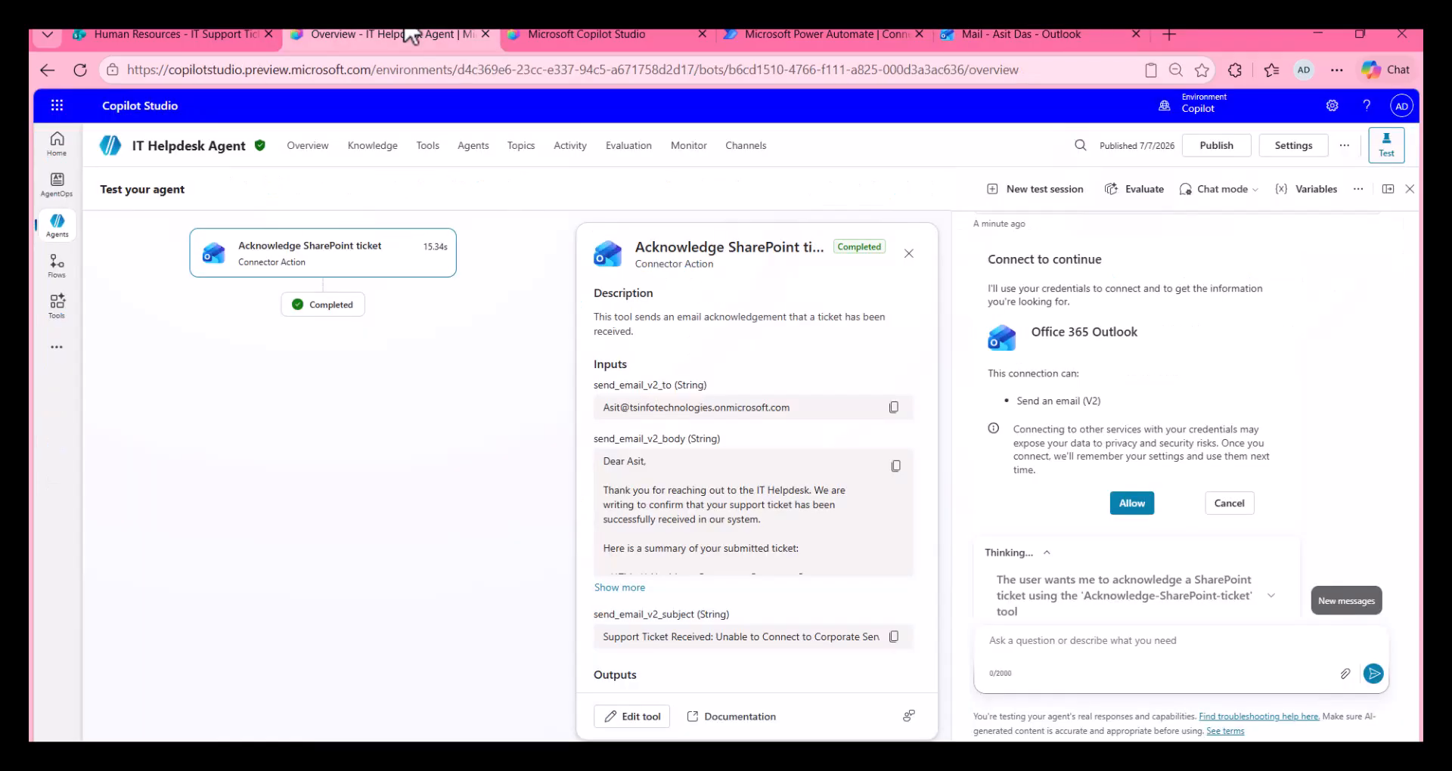